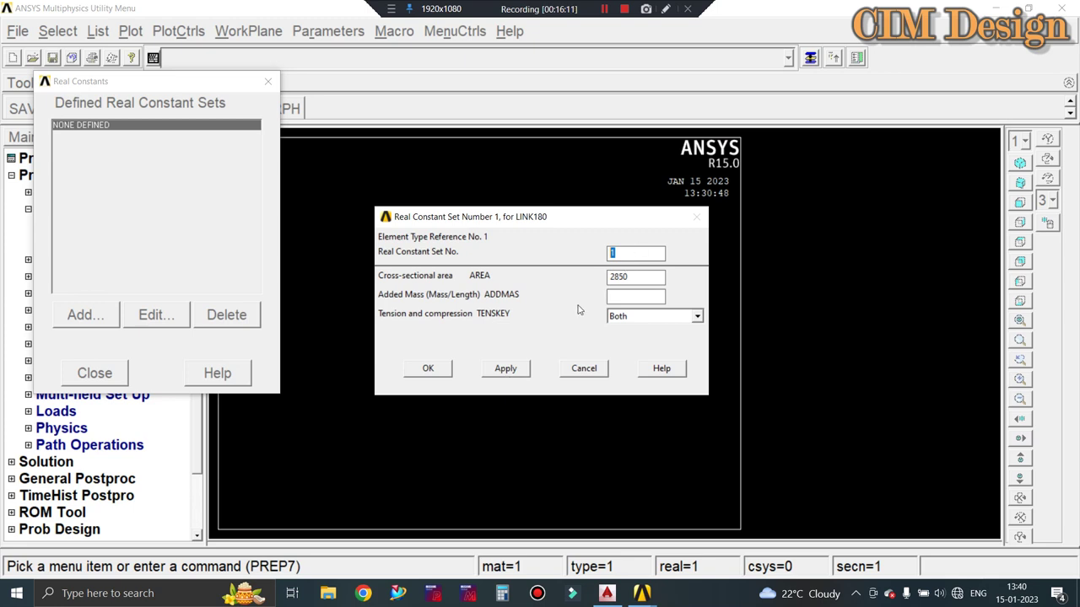
# Define real constant set 1 for LINK180 with a cross-sectional area of 2850 and close the real constants list
pyautogui.click(512, 371)
pyautogui.doubleClick(620, 254)
pyautogui.click(427, 368)
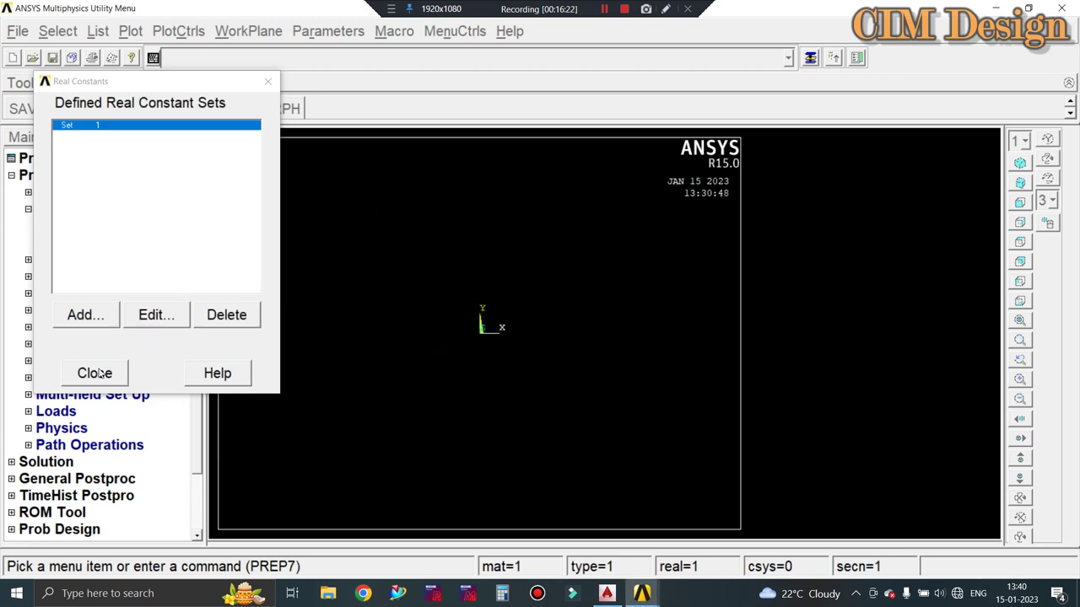
pyautogui.click(96, 373)
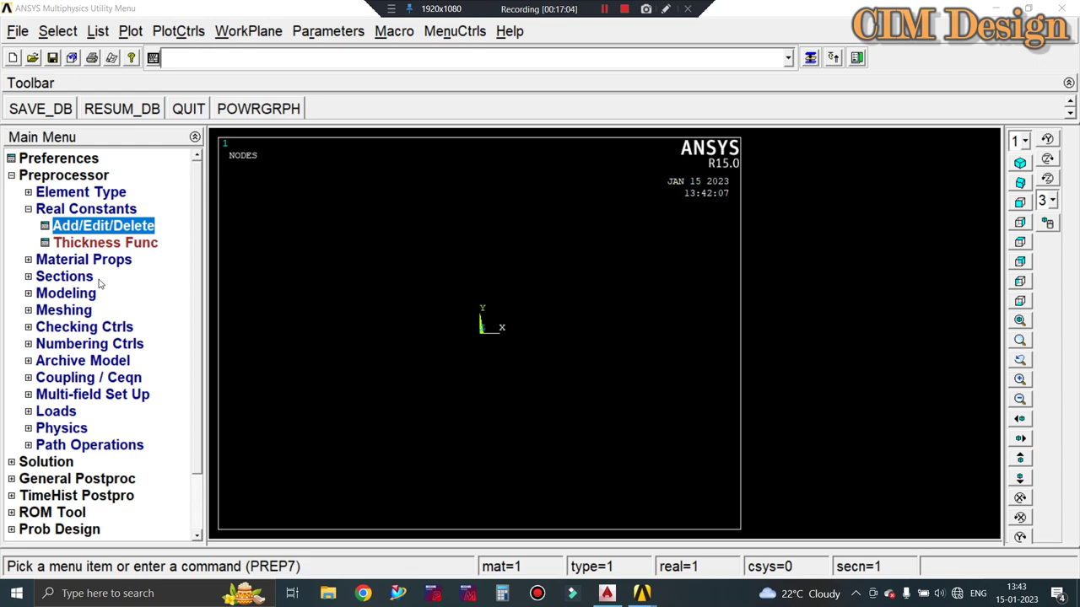
# Switch to AutoCAD and set its truss drawing and coordinate table side by side with ANSYS
pyautogui.click(608, 592)
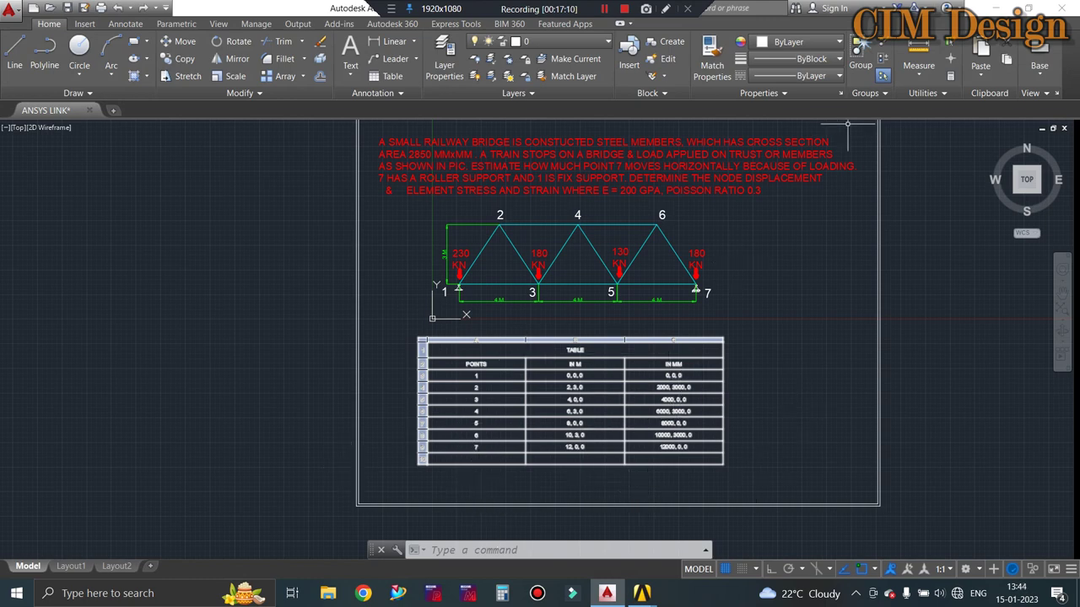
pyautogui.press('Escape')
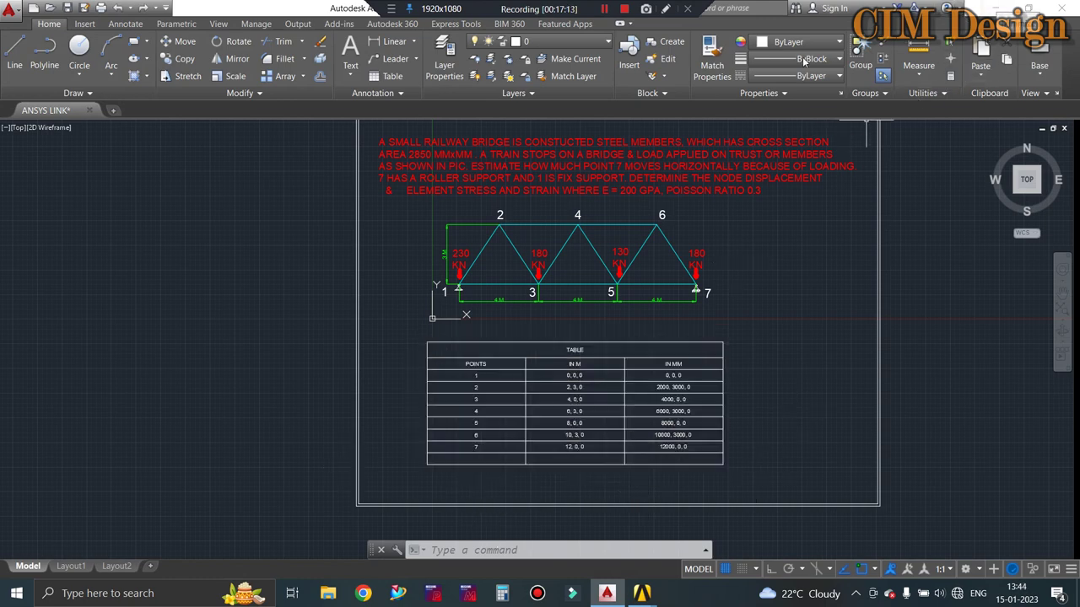
pyautogui.doubleClick(211, 8)
pyautogui.press('super+Left')
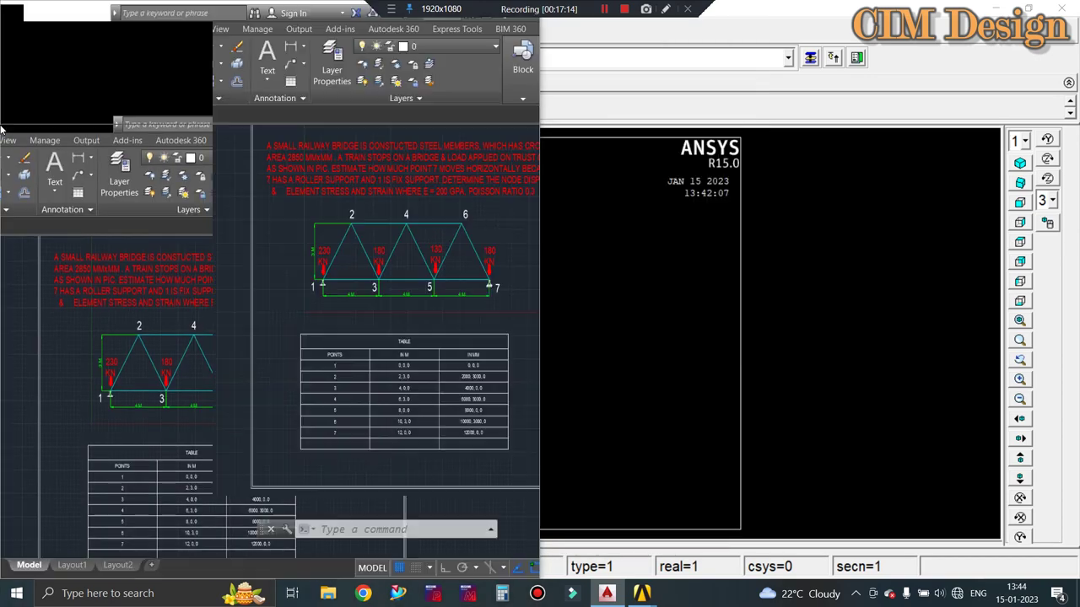
pyautogui.click(693, 242)
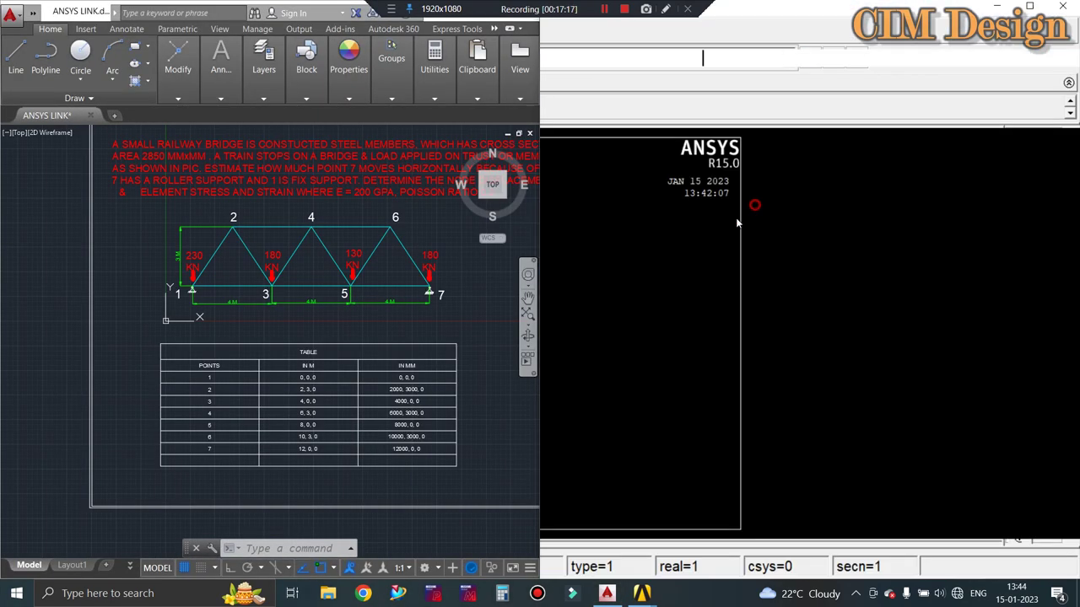
pyautogui.scroll(2, 412, 341)
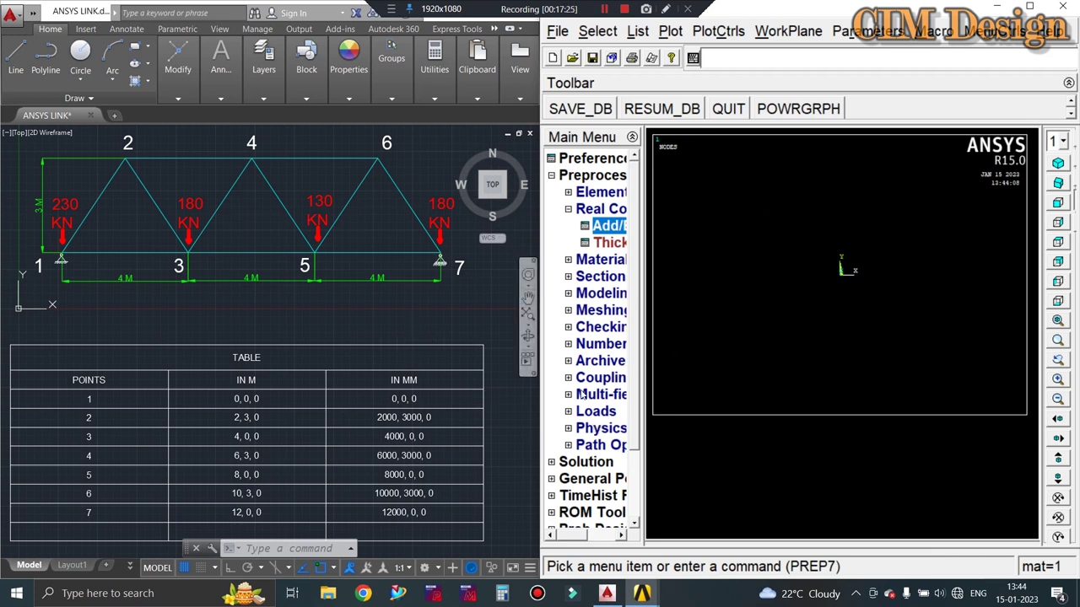
# Create node 1 at 0, 0, 0 in the active coordinate system
pyautogui.click(602, 295)
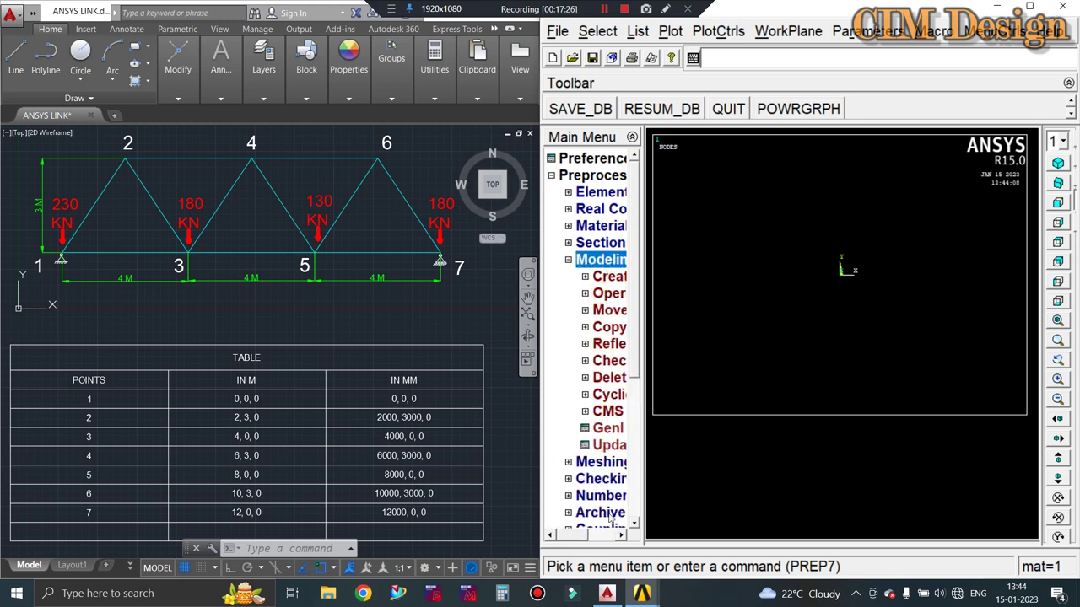
pyautogui.moveTo(578, 538); pyautogui.dragTo(590, 540)
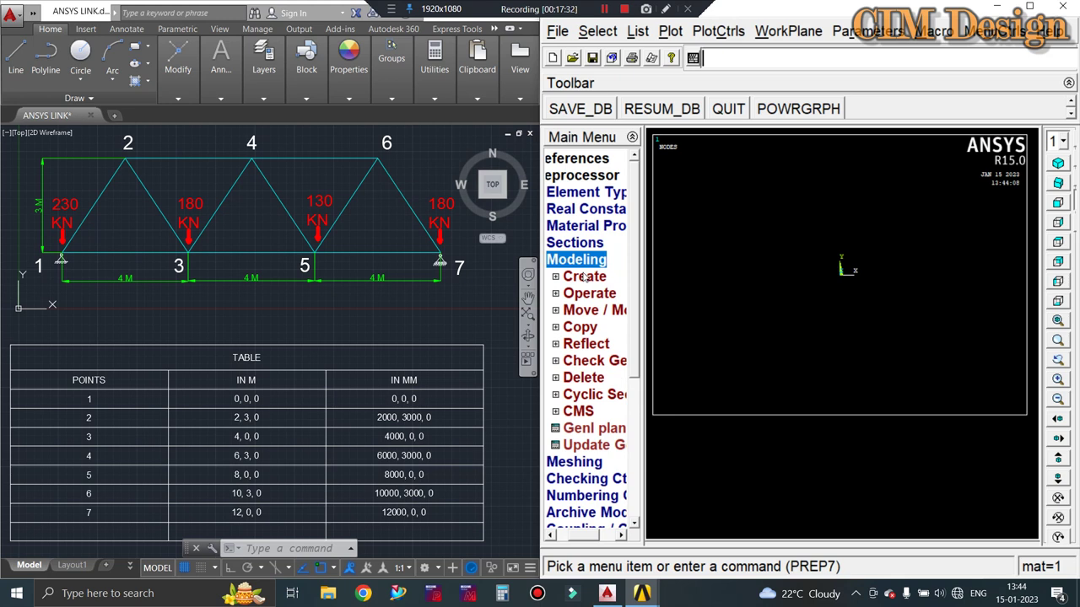
pyautogui.click(554, 278)
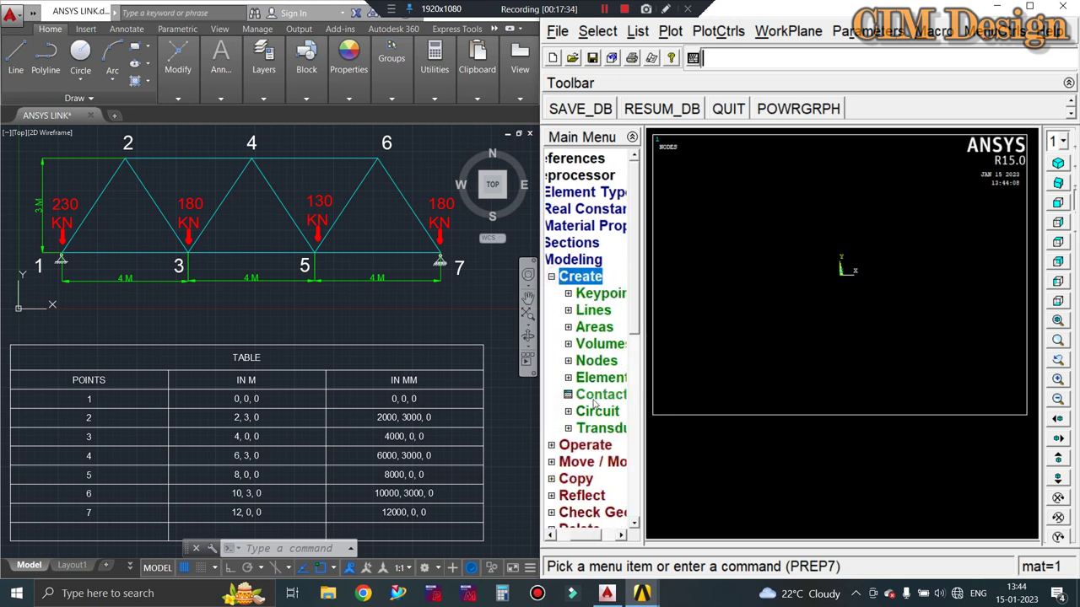
pyautogui.click(584, 361)
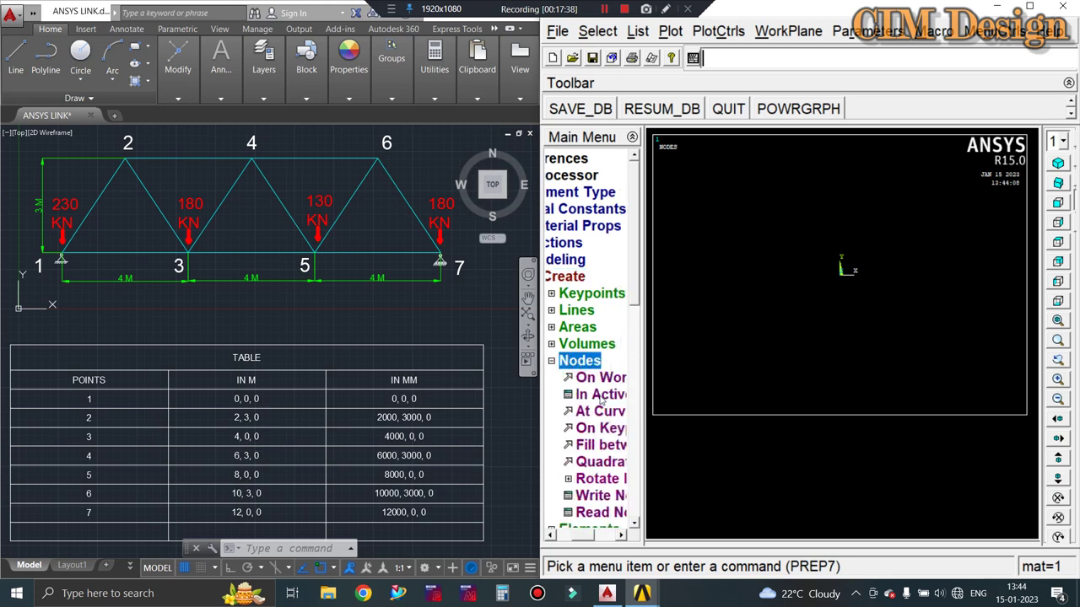
pyautogui.click(599, 396)
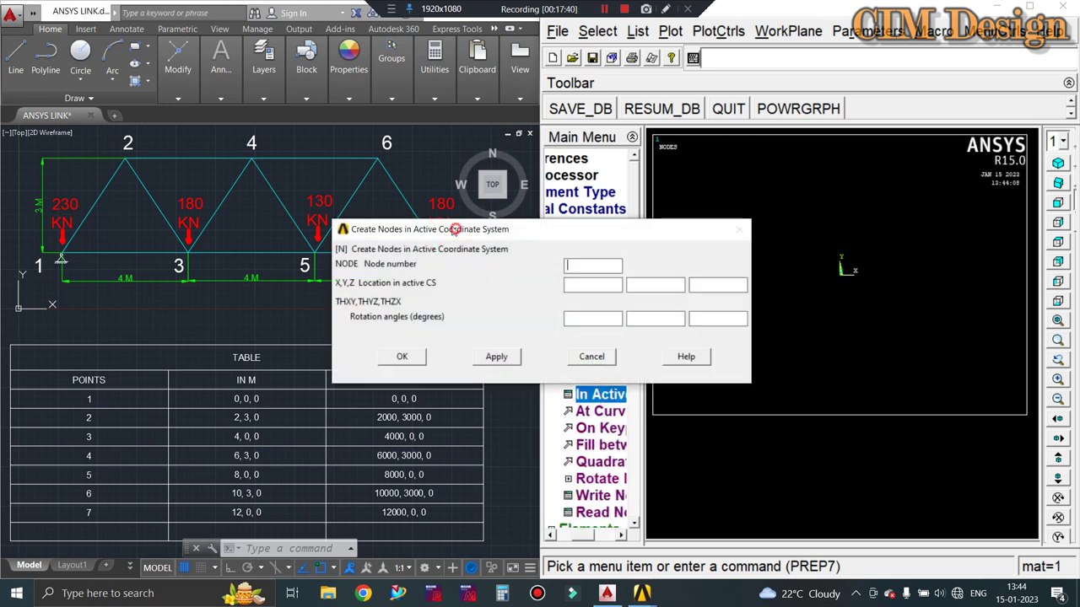
pyautogui.moveTo(454, 230)
pyautogui.mouseDown()
pyautogui.moveTo(285, 203)
pyautogui.moveTo(222, 216)
pyautogui.moveTo(198, 168)
pyautogui.mouseUp()
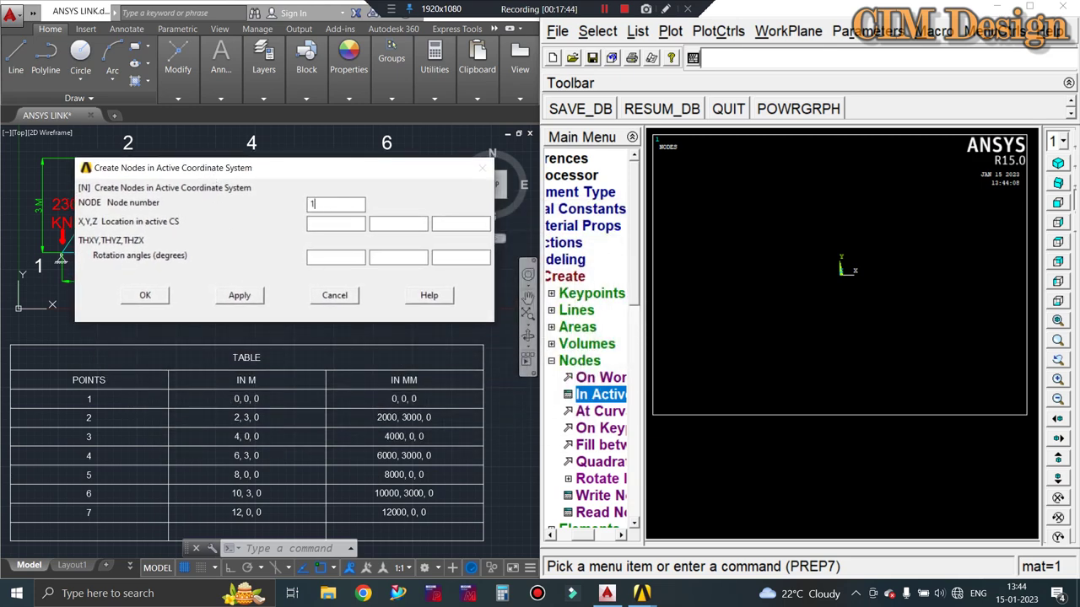
pyautogui.write('1')
pyautogui.click(331, 219)
pyautogui.write('0')
pyautogui.click(390, 223)
pyautogui.click(459, 228)
pyautogui.click(244, 299)
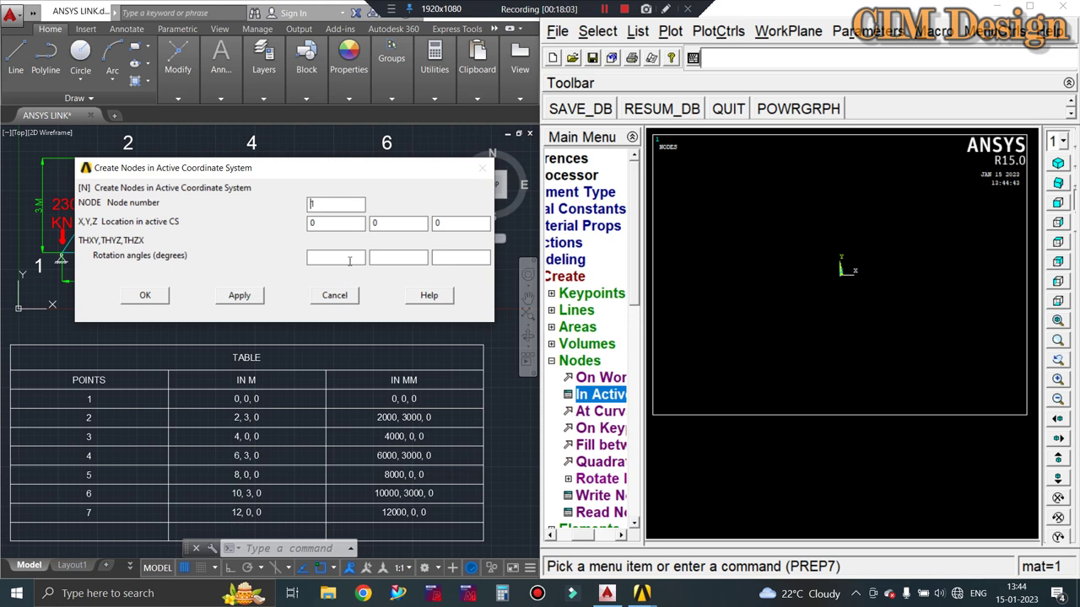
# Create node 2 at 2000, 3000, 0 in the active coordinate system
pyautogui.click(417, 261)
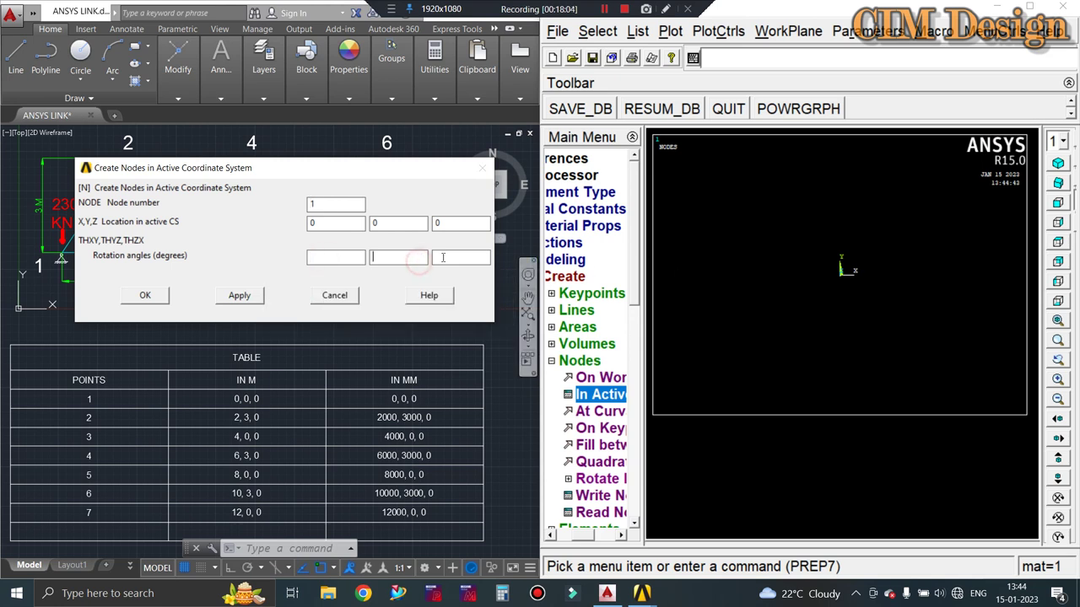
pyautogui.moveTo(333, 205); pyautogui.dragTo(294, 202)
pyautogui.write('2')
pyautogui.moveTo(334, 223); pyautogui.dragTo(311, 222)
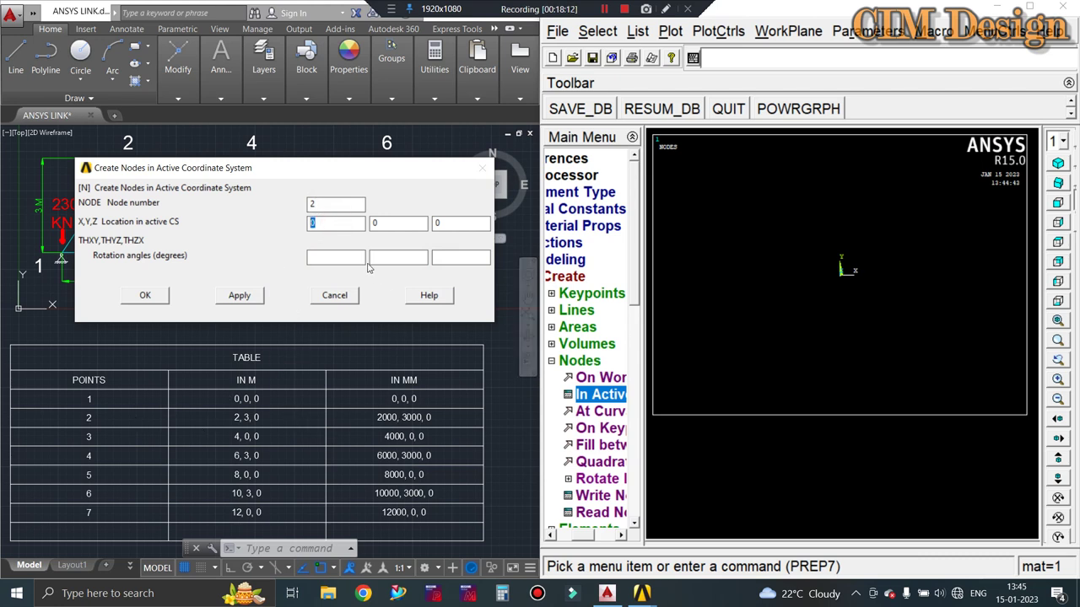
pyautogui.write('2000')
pyautogui.moveTo(392, 222); pyautogui.dragTo(373, 223)
pyautogui.write('3000')
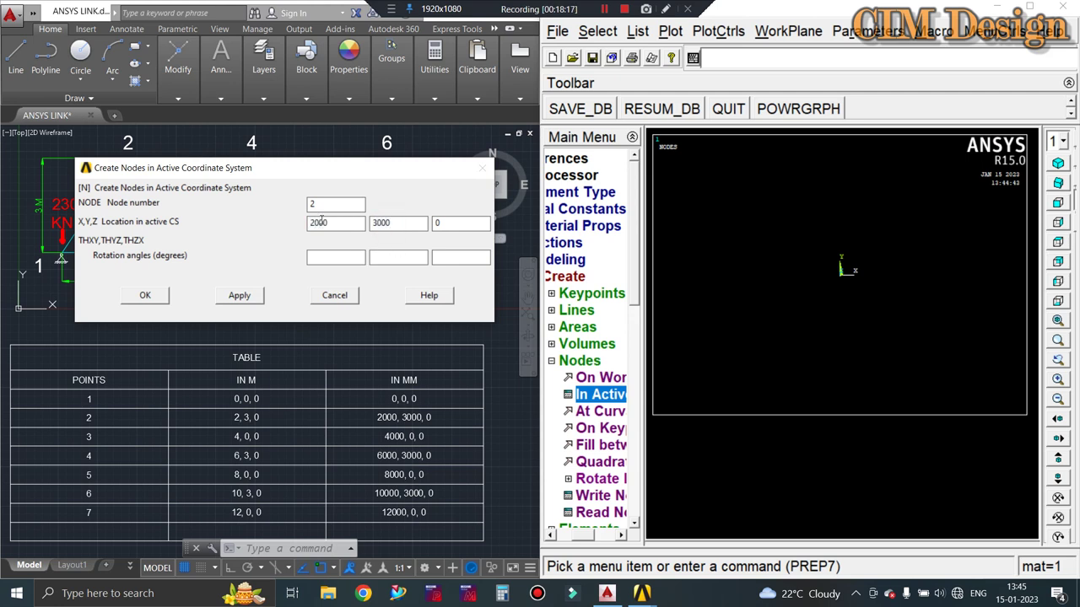
pyautogui.click(237, 296)
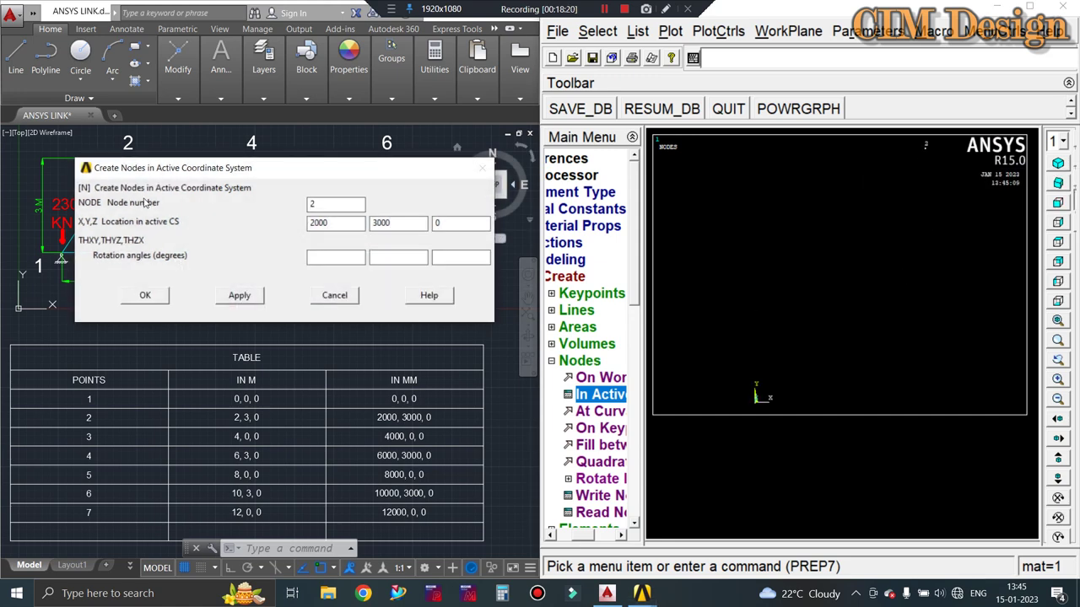
# Create node 3 at 4000, 0, 0 in the active coordinate system
pyautogui.doubleClick(329, 204)
pyautogui.write('3')
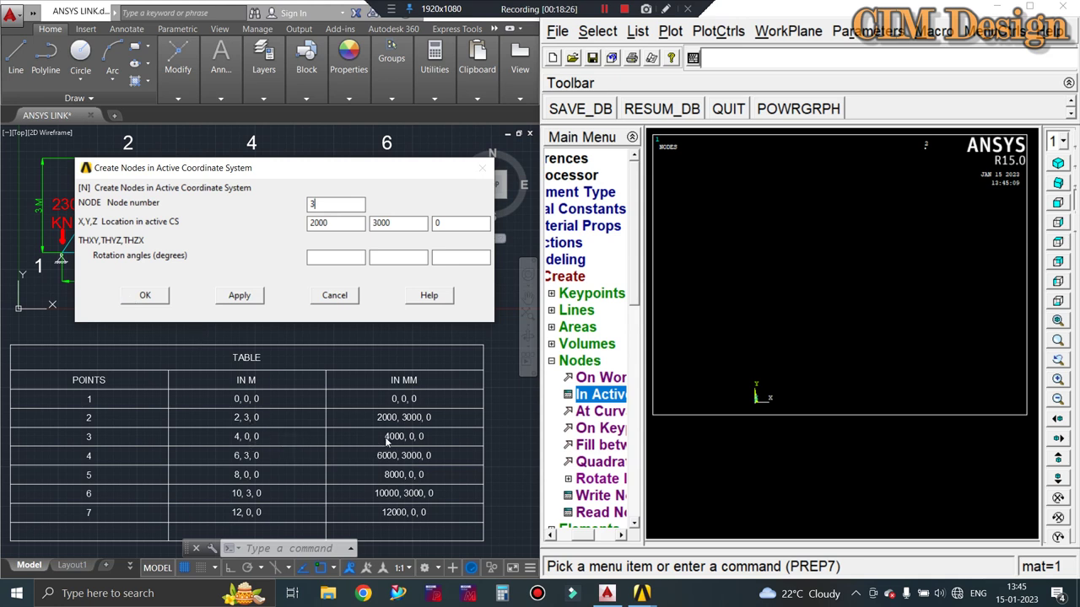
pyautogui.doubleClick(342, 224)
pyautogui.write('4000')
pyautogui.doubleClick(395, 223)
pyautogui.write('0')
pyautogui.click(240, 295)
# Create node 4 at 6000, 3000, 0 in the active coordinate system
pyautogui.doubleClick(316, 205)
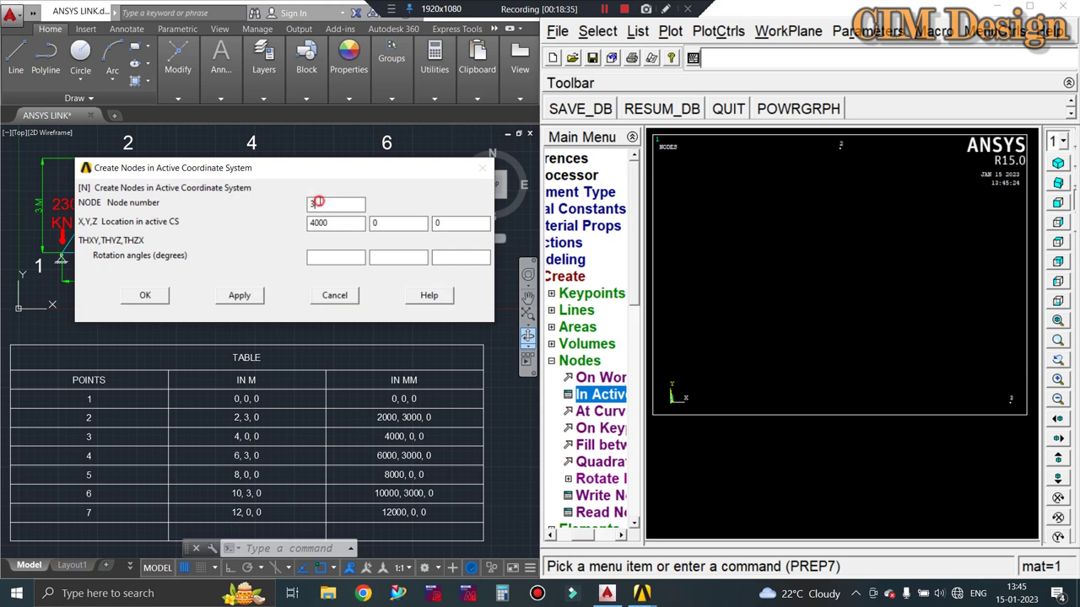
pyautogui.write('4')
pyautogui.doubleClick(333, 224)
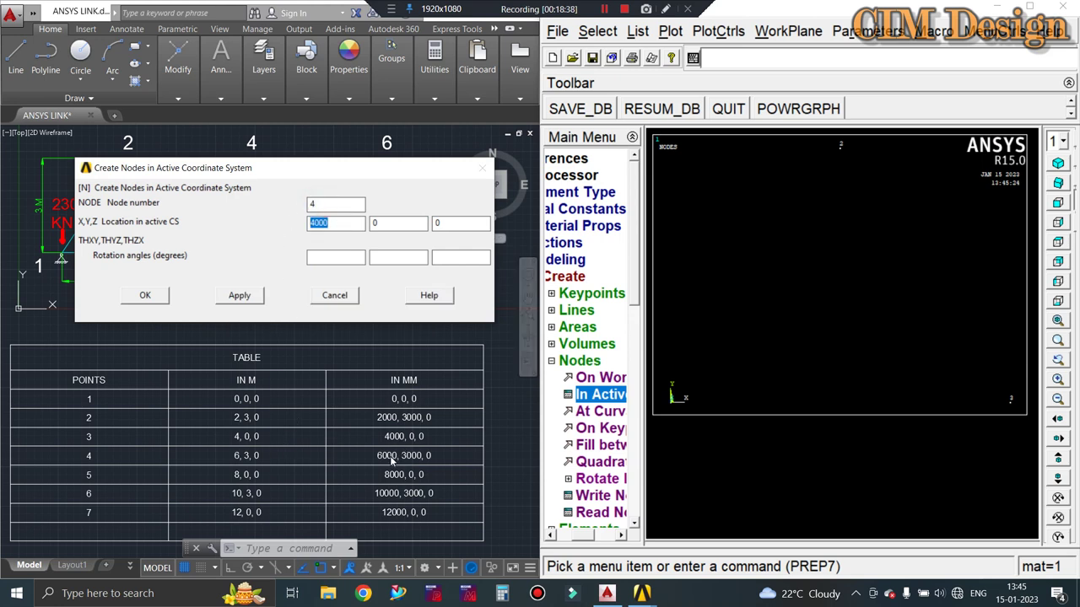
pyautogui.write('6000')
pyautogui.doubleClick(381, 222)
pyautogui.write('3000')
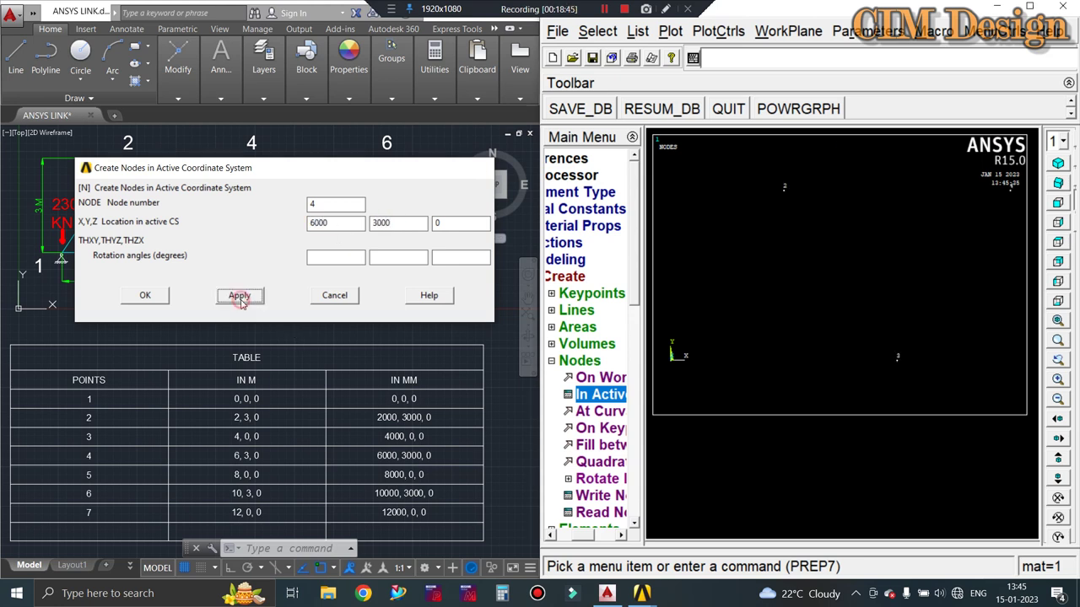
pyautogui.click(239, 295)
# Create node 5 at 8000, 0, 0 in the active coordinate system
pyautogui.doubleClick(327, 204)
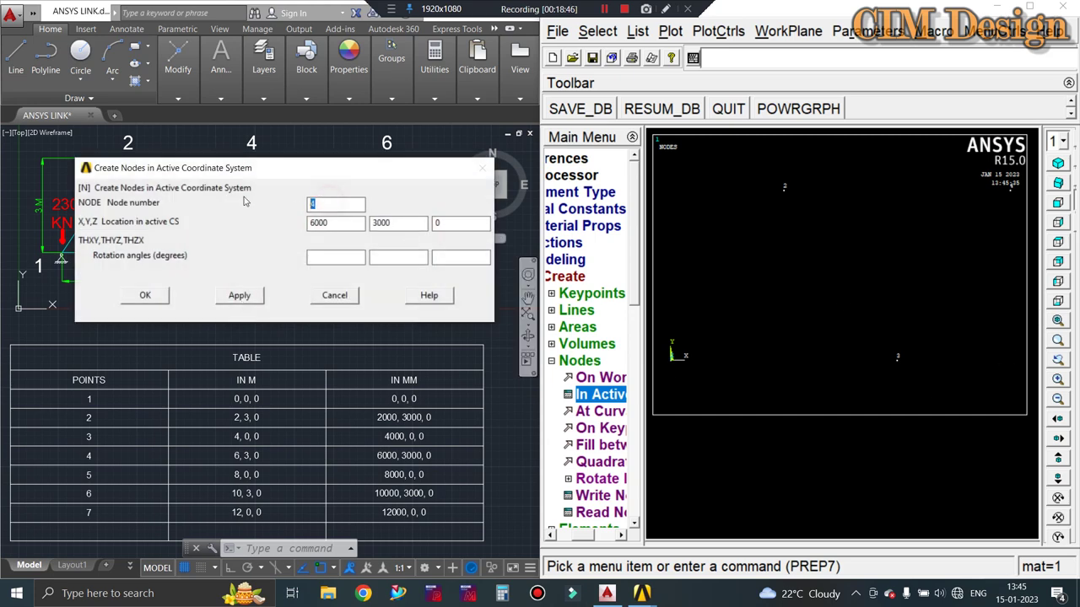
pyautogui.write('5')
pyautogui.press('Tab')
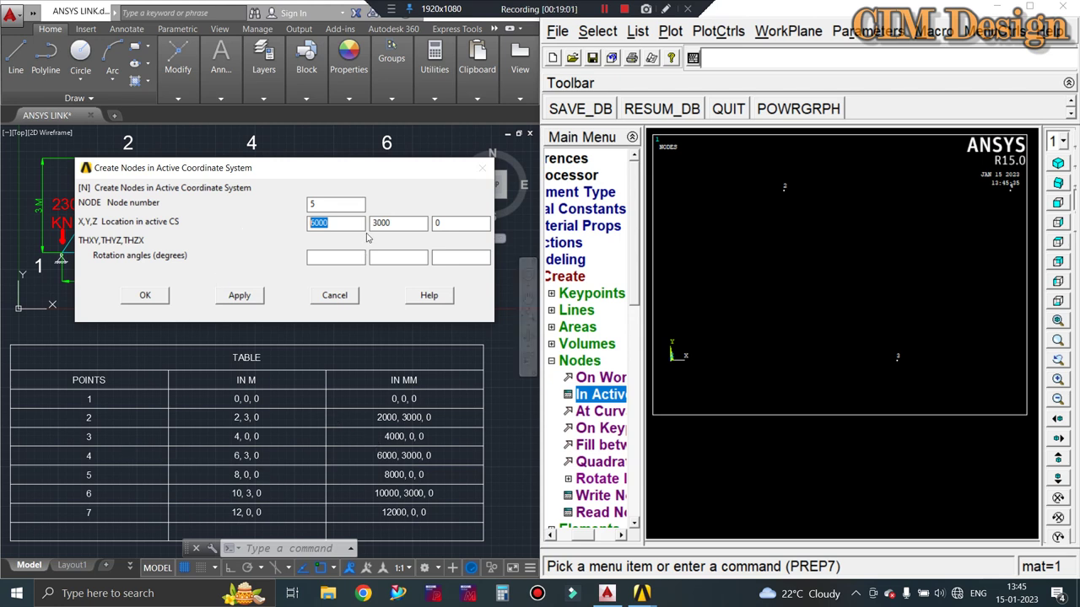
pyautogui.write('8000')
pyautogui.click(399, 223)
pyautogui.doubleClick(399, 223)
pyautogui.write('0')
pyautogui.click(240, 297)
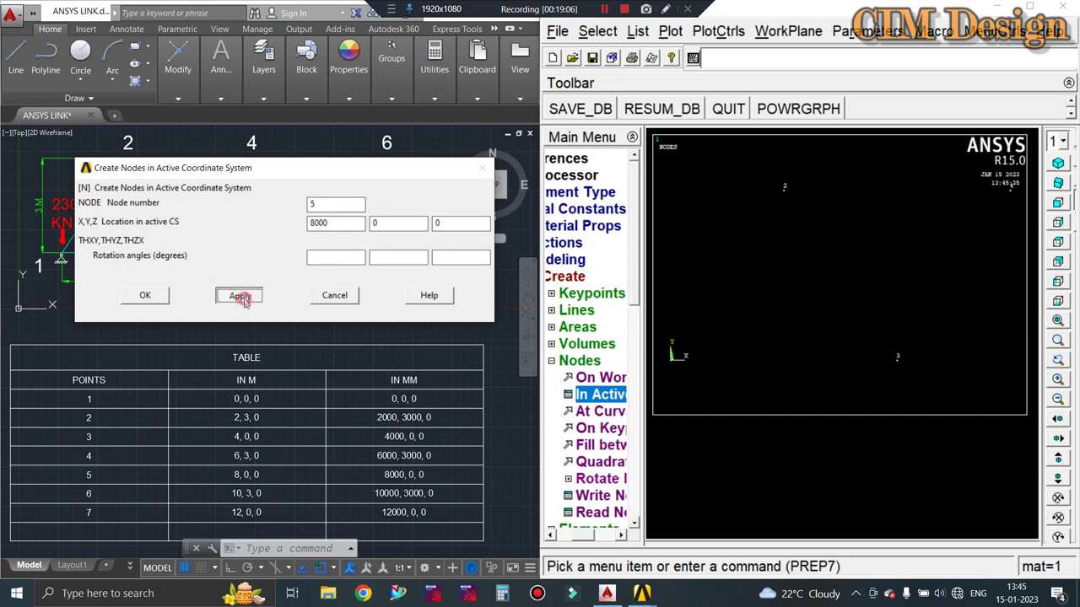
# Create node 6 at 10000, 3000, 0 in the active coordinate system
pyautogui.doubleClick(336, 203)
pyautogui.write('6')
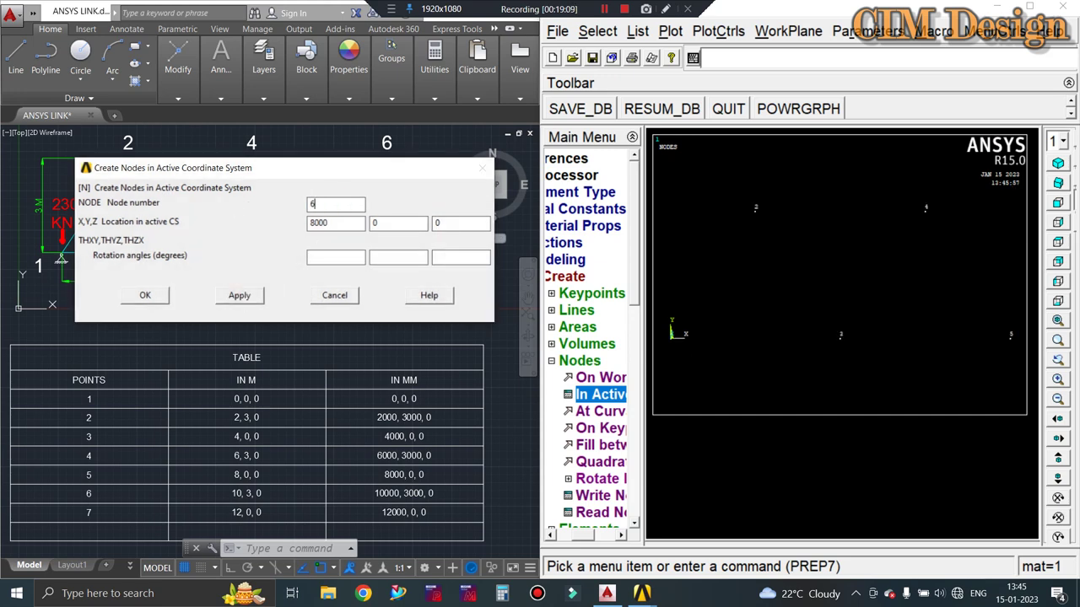
pyautogui.doubleClick(342, 221)
pyautogui.write('1000')
pyautogui.doubleClick(391, 221)
pyautogui.write('3000')
pyautogui.click(253, 296)
# Create node 7 at 12000, 0, 0 as the last node, and maximize the ANSYS window
pyautogui.doubleClick(333, 205)
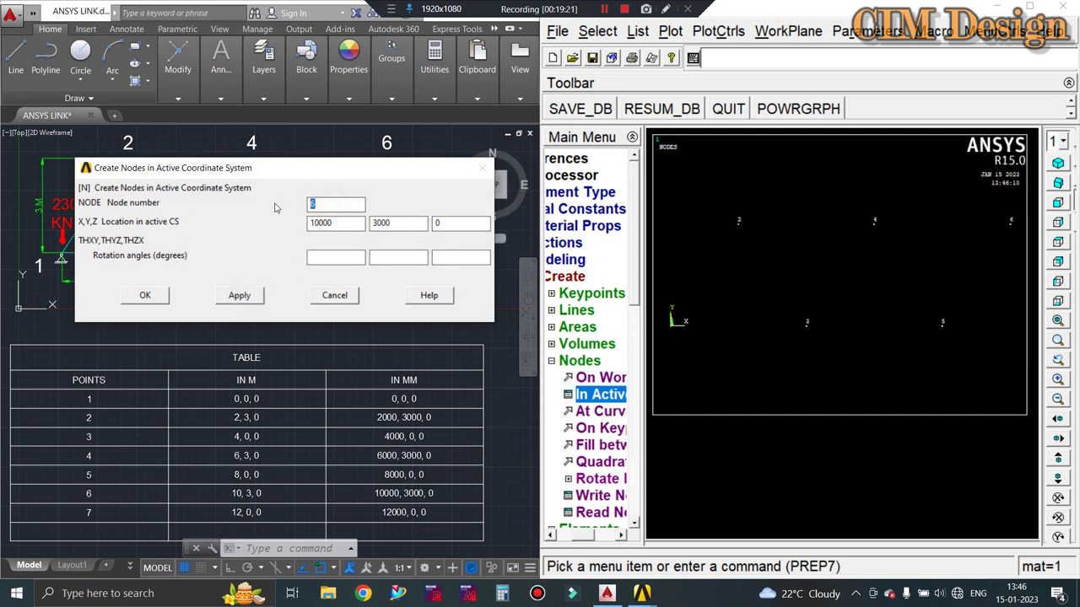
pyautogui.write('7')
pyautogui.doubleClick(348, 223)
pyautogui.write('12000')
pyautogui.doubleClick(398, 223)
pyautogui.write('0')
pyautogui.click(241, 295)
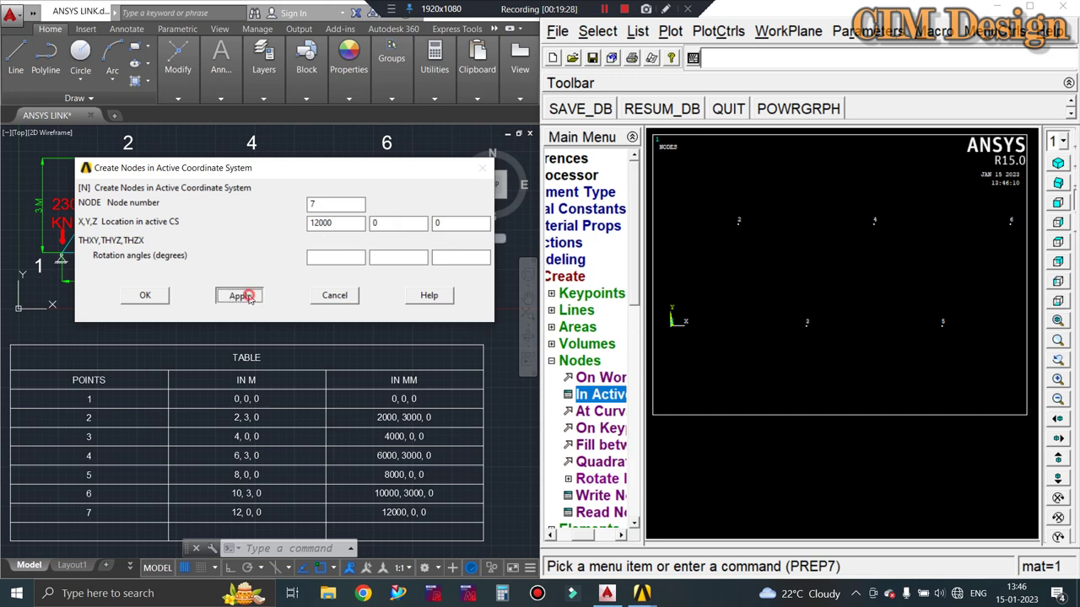
pyautogui.click(161, 296)
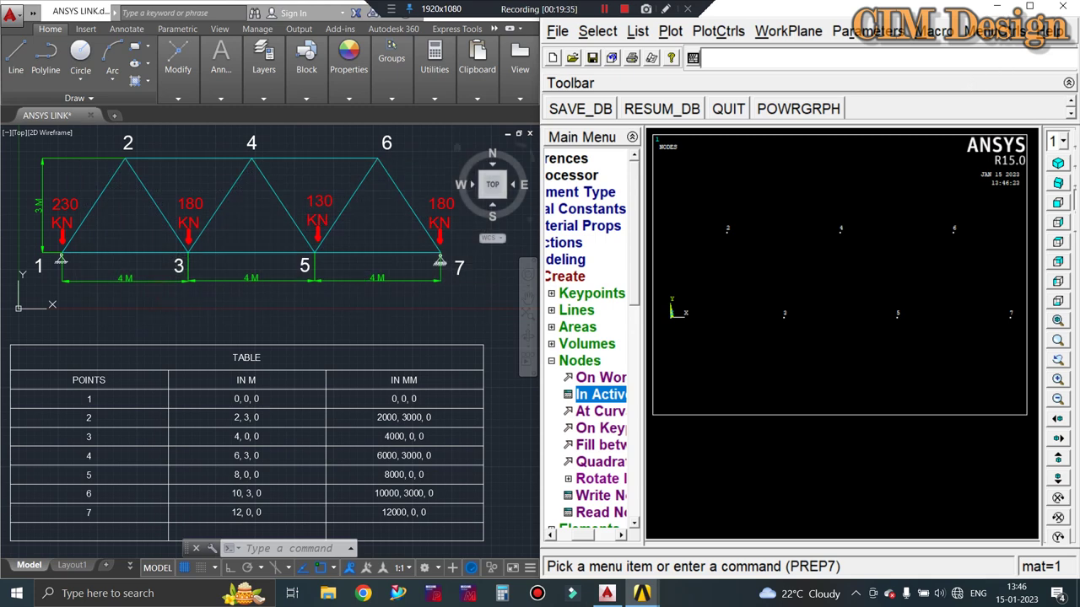
pyautogui.click(1029, 7)
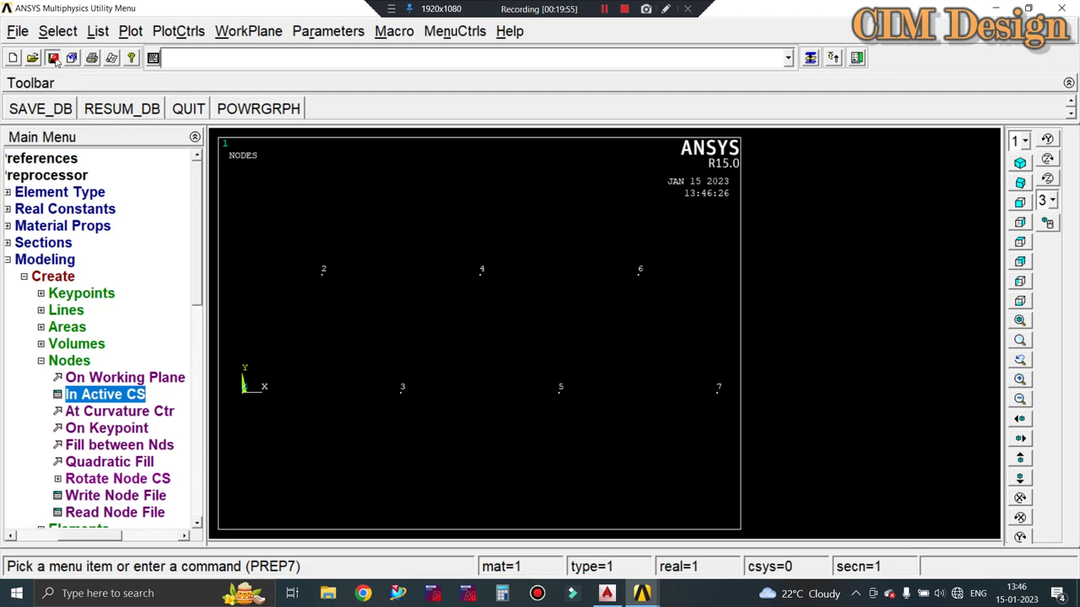
pyautogui.click(17, 32)
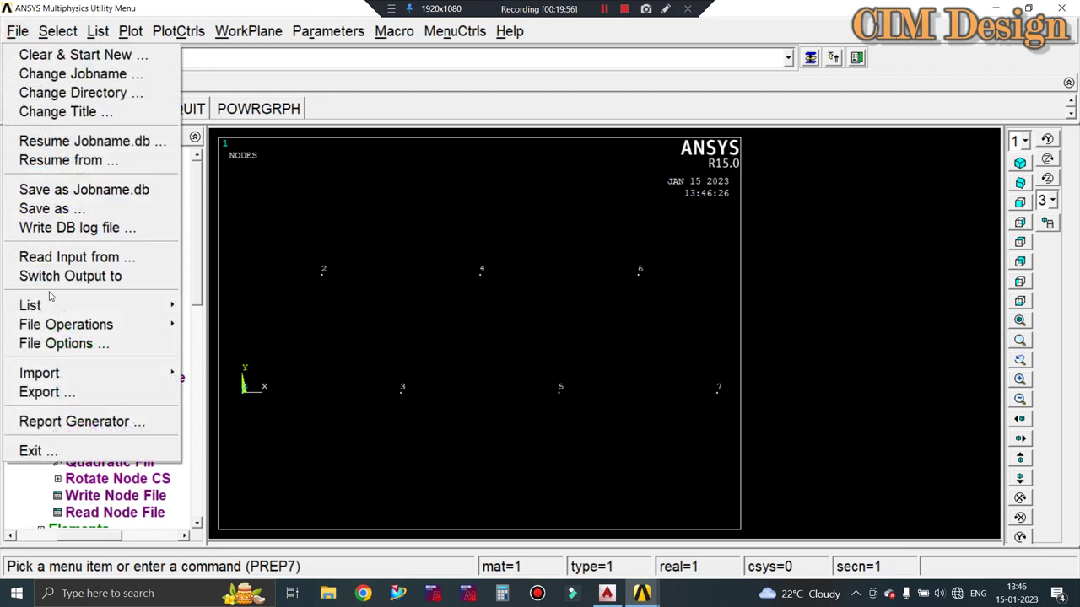
pyautogui.click(50, 208)
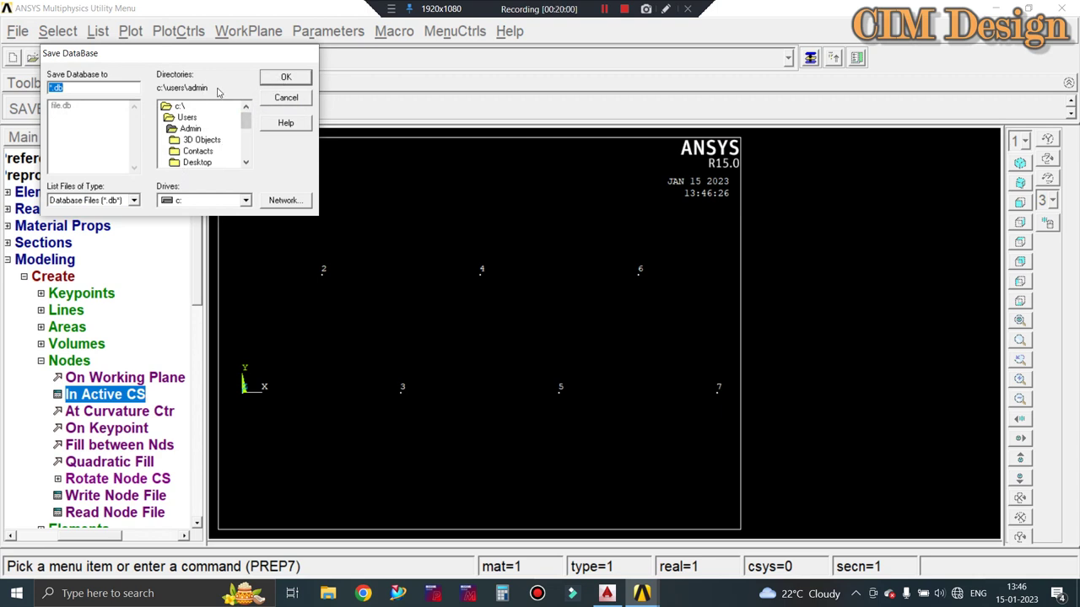
pyautogui.click(278, 79)
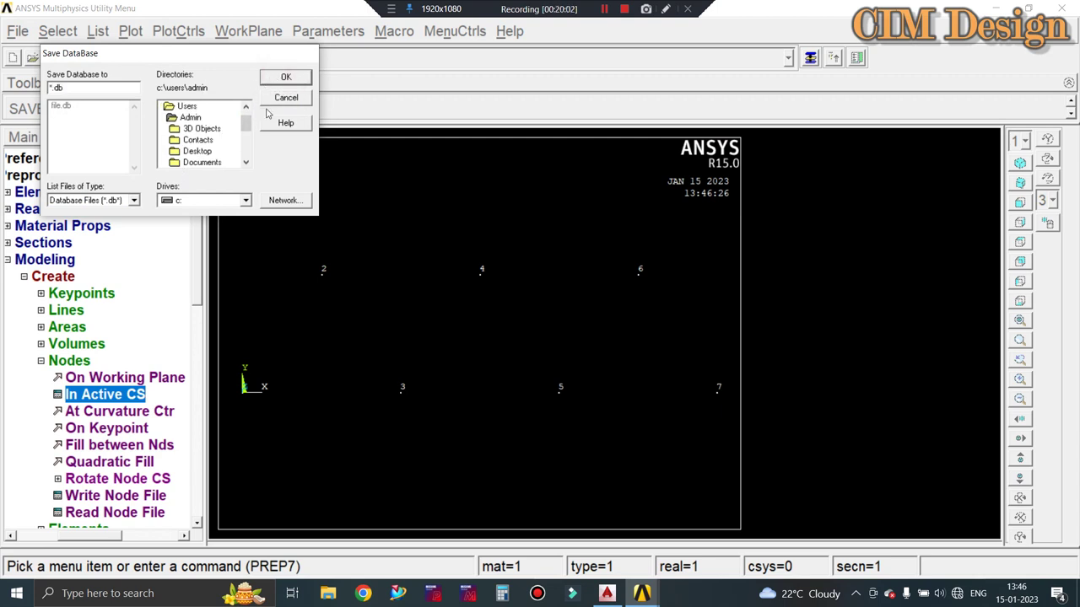
pyautogui.click(287, 99)
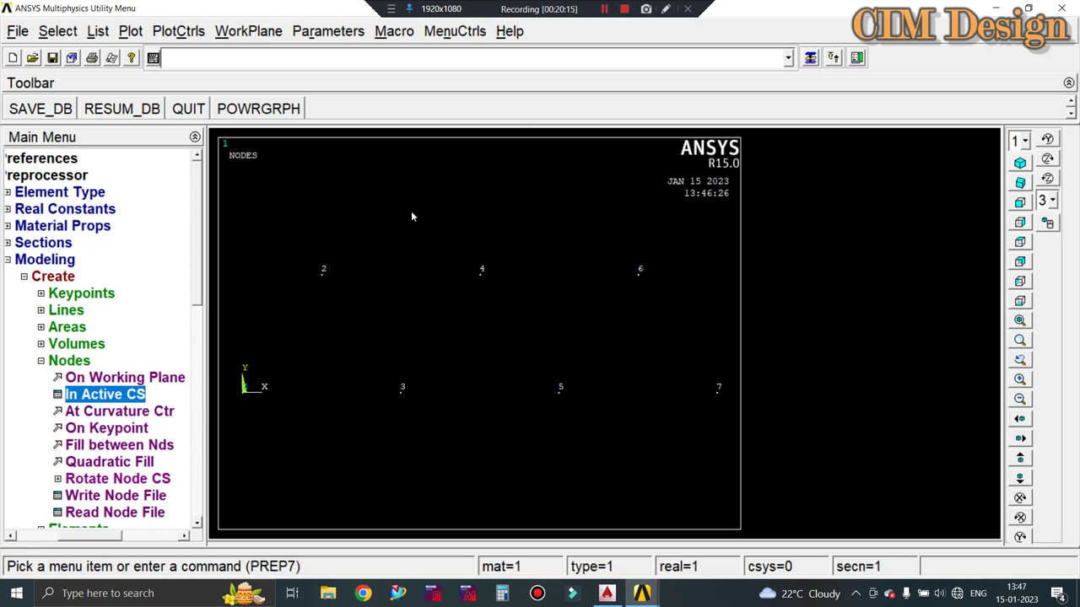
# Create an auto-numbered element through nodes 1 and 3 as the first bottom chord member
pyautogui.click(40, 361)
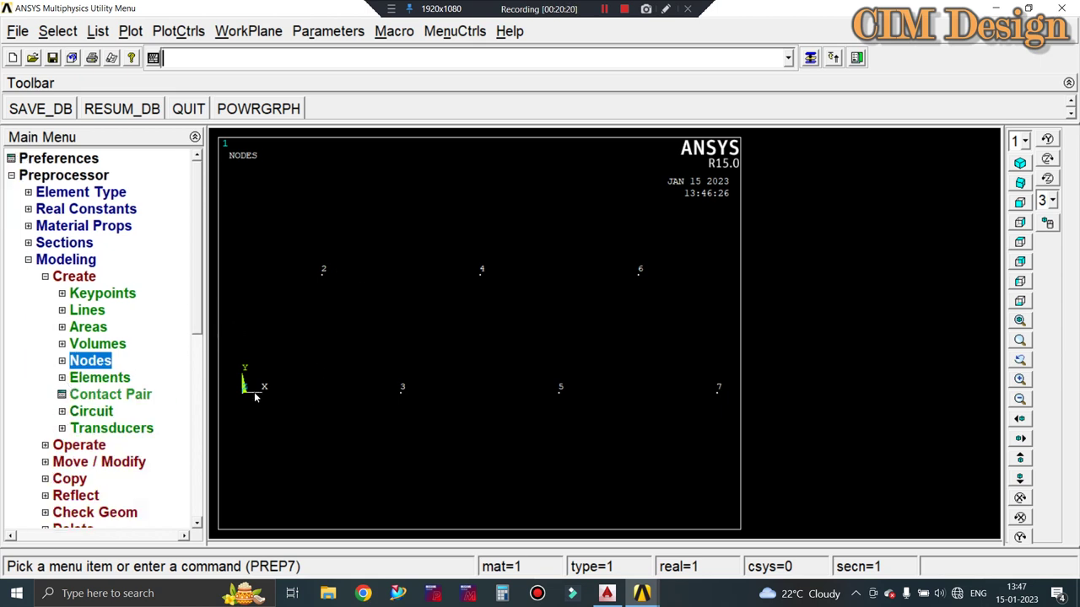
pyautogui.click(61, 378)
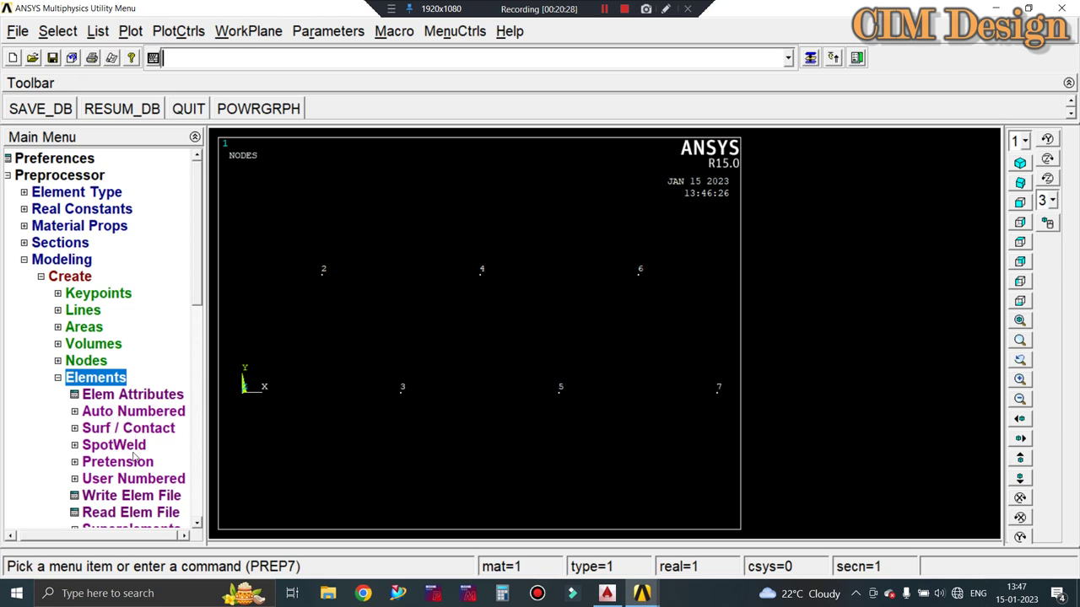
pyautogui.click(81, 413)
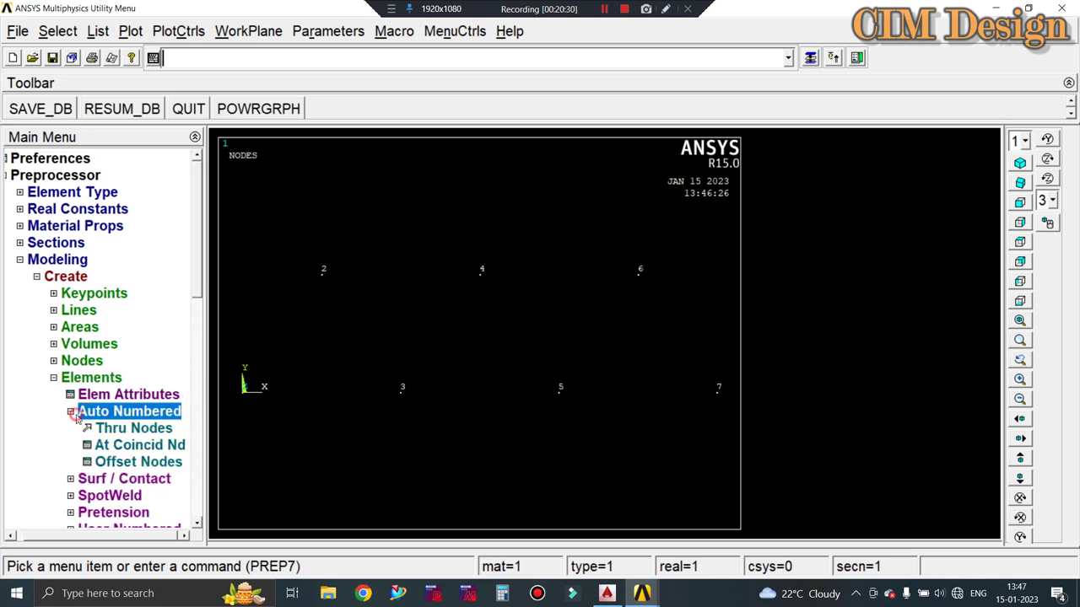
pyautogui.click(125, 431)
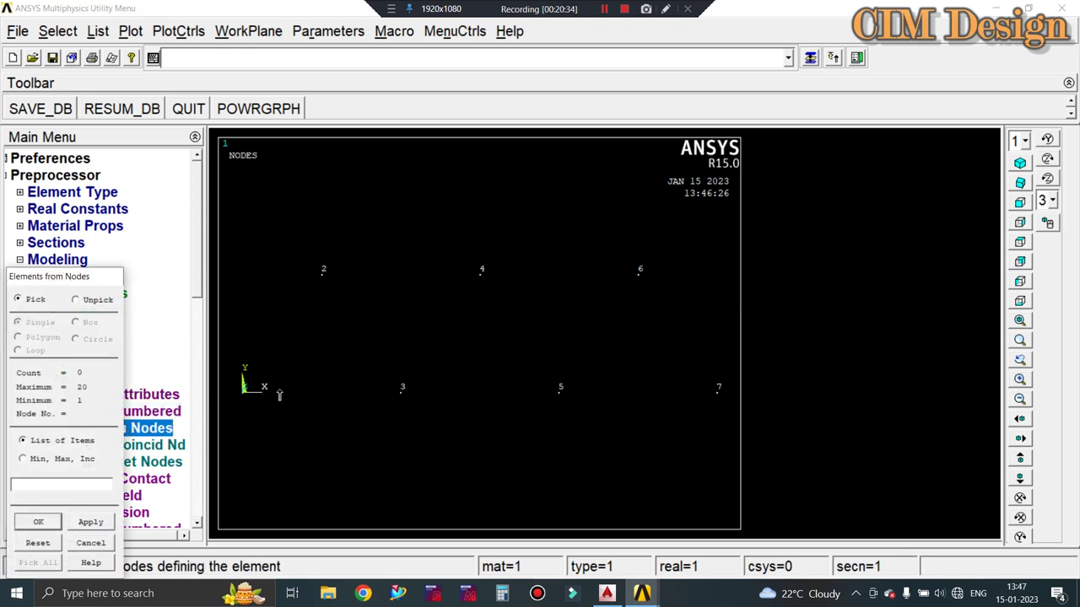
pyautogui.click(244, 391)
pyautogui.click(401, 392)
pyautogui.click(98, 524)
# Create the remaining bottom chord elements between nodes 3 and 5 and between nodes 5 and 7
pyautogui.click(401, 392)
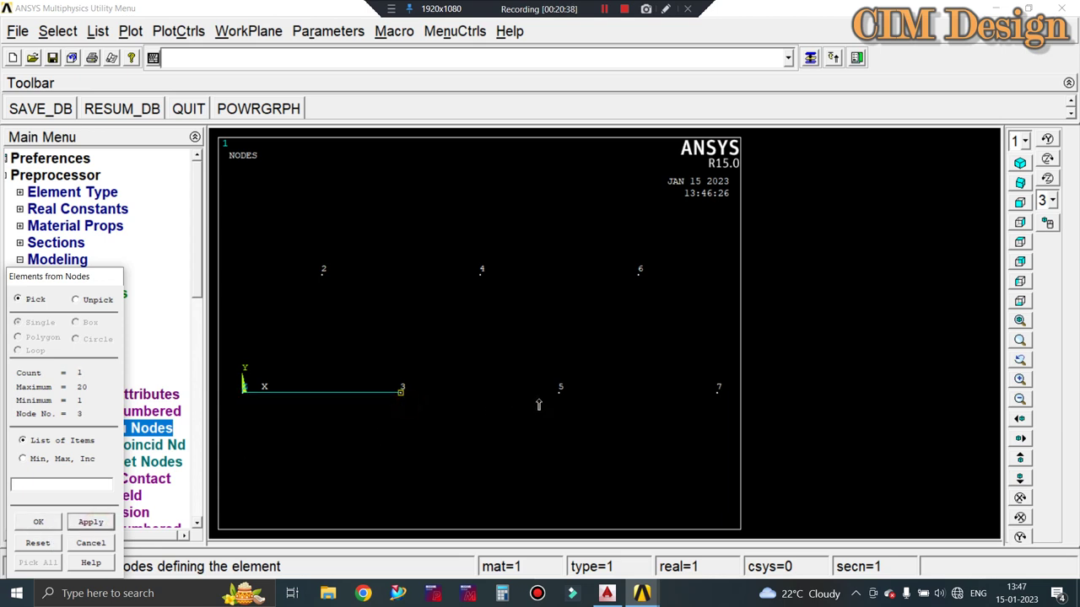
pyautogui.click(559, 393)
pyautogui.click(90, 522)
pyautogui.click(555, 410)
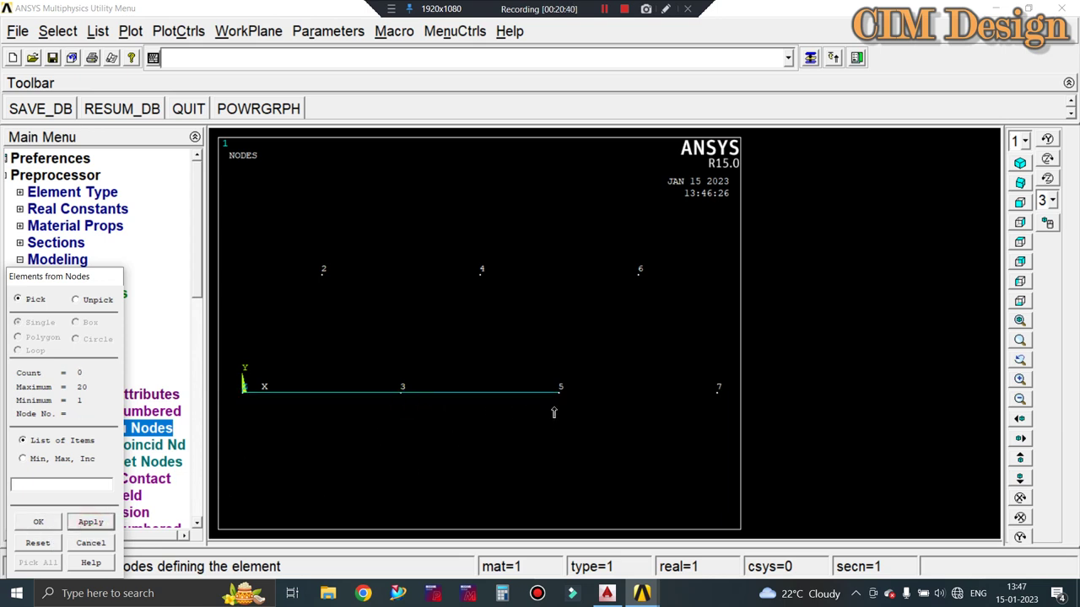
pyautogui.click(712, 405)
pyautogui.click(91, 522)
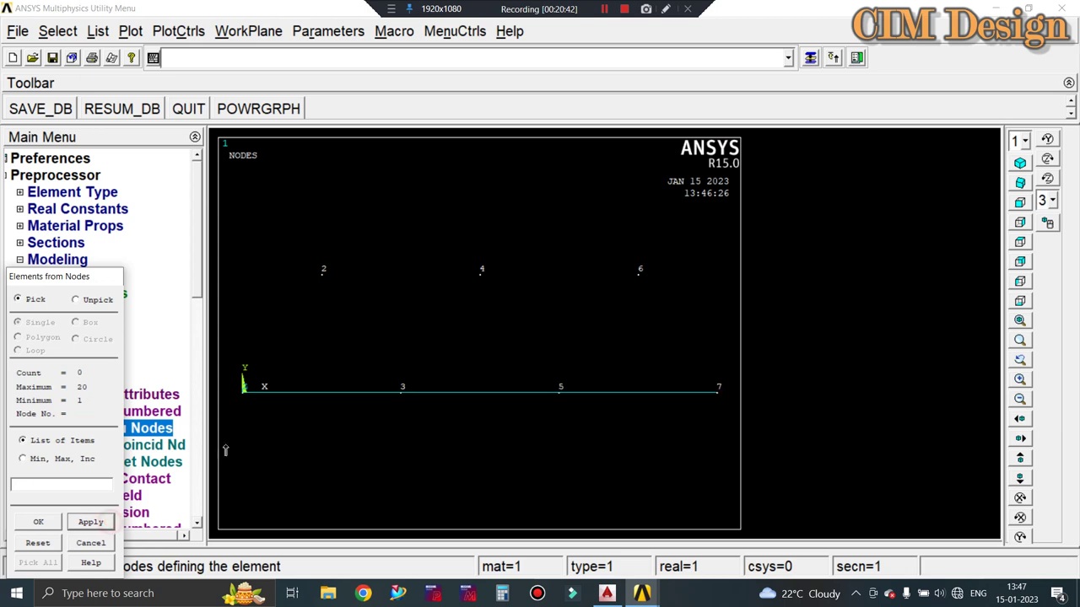
# Create the diagonal elements between nodes 1 and 2 and between nodes 2 and 3
pyautogui.click(251, 414)
pyautogui.click(322, 274)
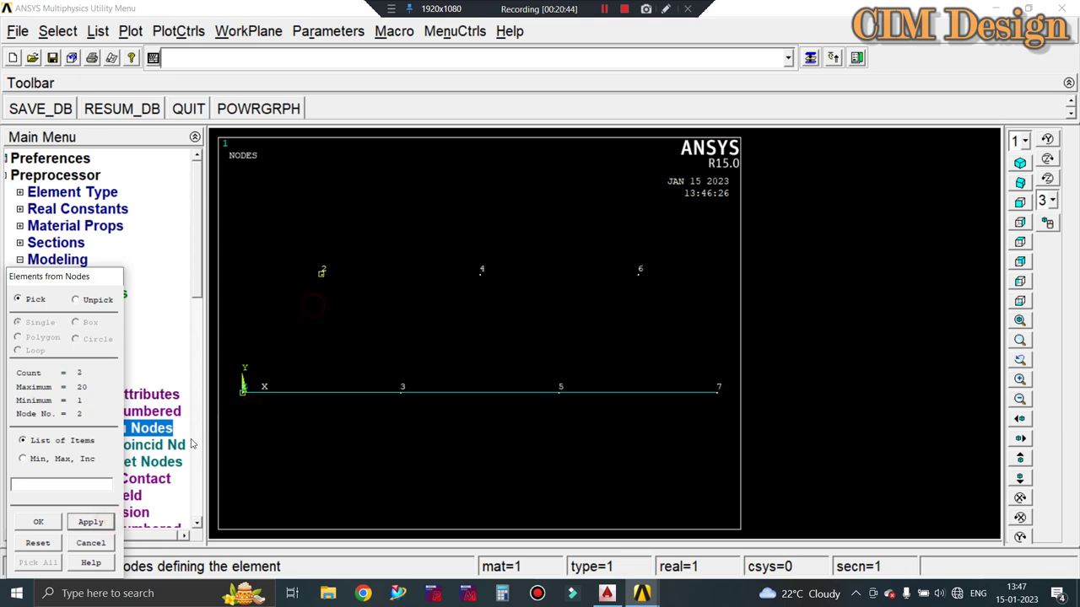
pyautogui.click(93, 522)
pyautogui.click(321, 274)
pyautogui.click(400, 390)
pyautogui.click(88, 523)
# Create the top chord element between nodes 2 and 4 and the diagonal element between nodes 3 and 4
pyautogui.click(341, 277)
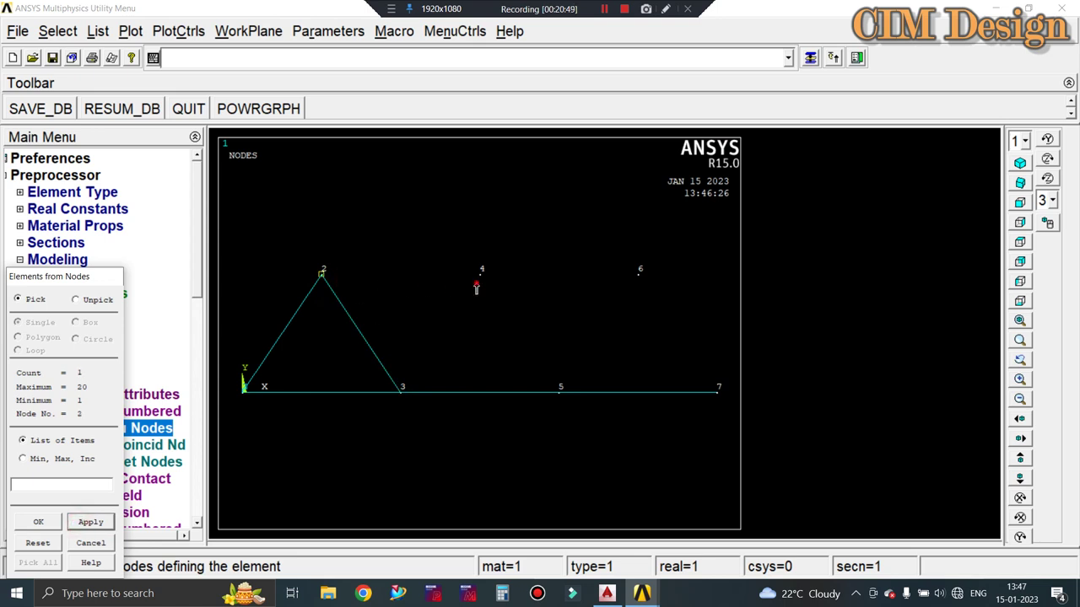
pyautogui.click(477, 279)
pyautogui.click(91, 522)
pyautogui.click(400, 391)
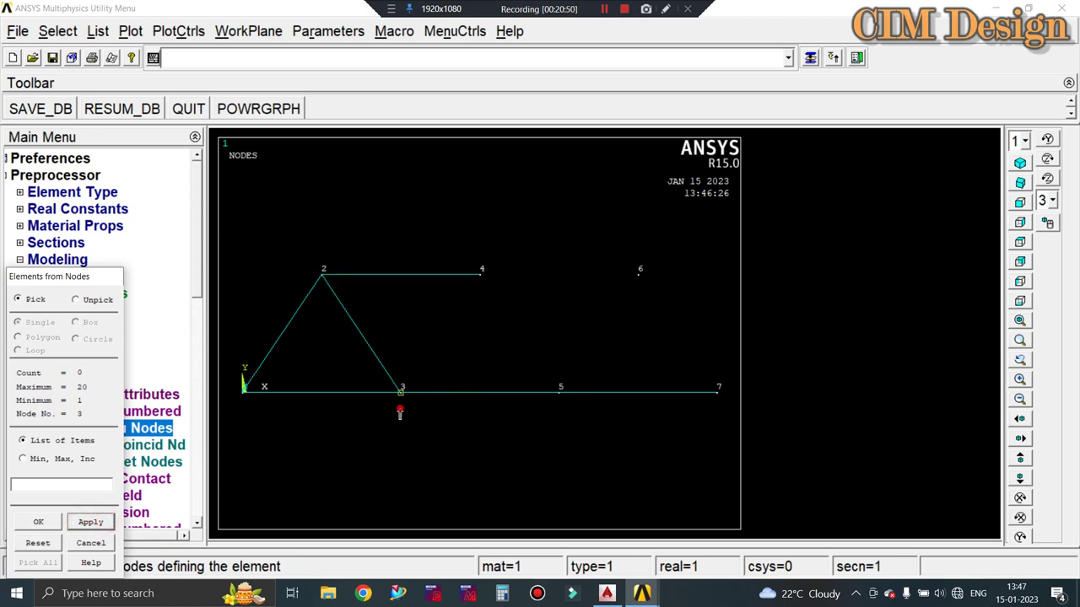
pyautogui.click(485, 302)
pyautogui.click(93, 524)
# Create the diagonal elements between nodes 4 and 5 and between nodes 5 and 6
pyautogui.click(490, 295)
pyautogui.click(558, 397)
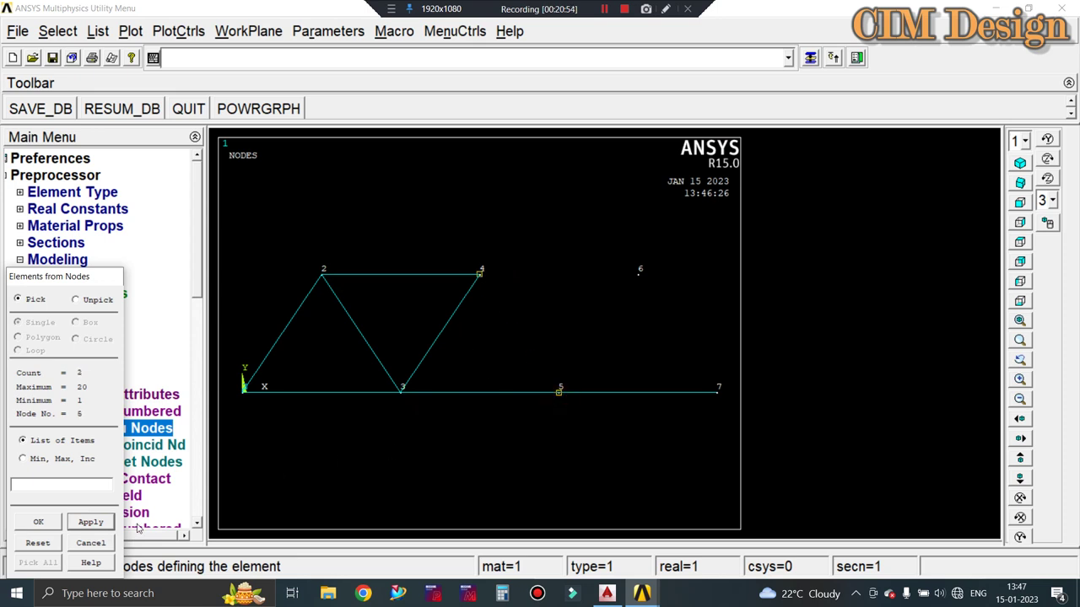
pyautogui.click(97, 522)
pyautogui.click(559, 392)
pyautogui.click(648, 268)
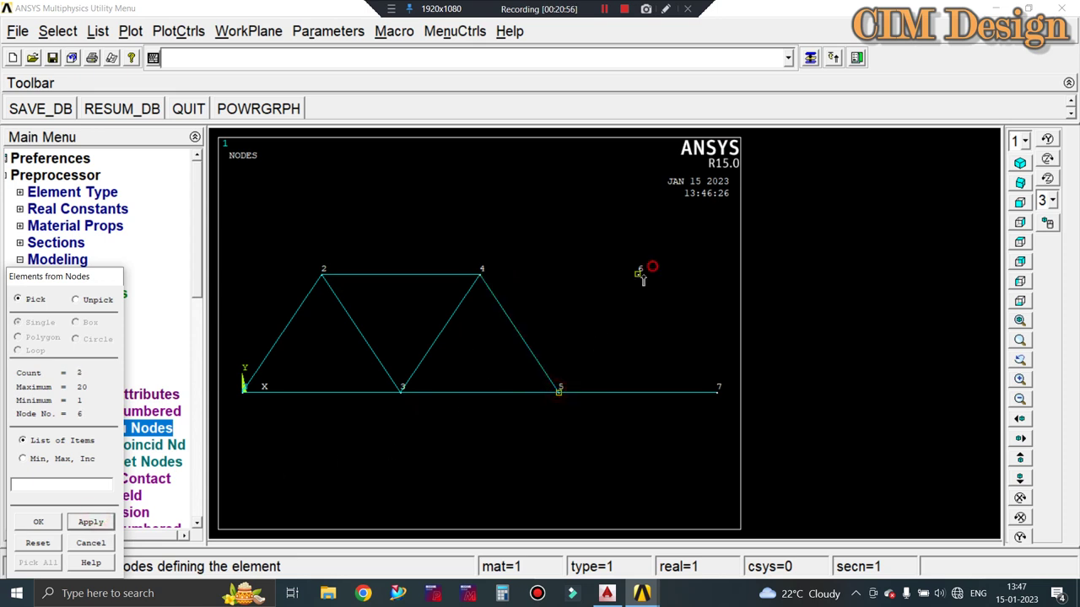
pyautogui.click(90, 522)
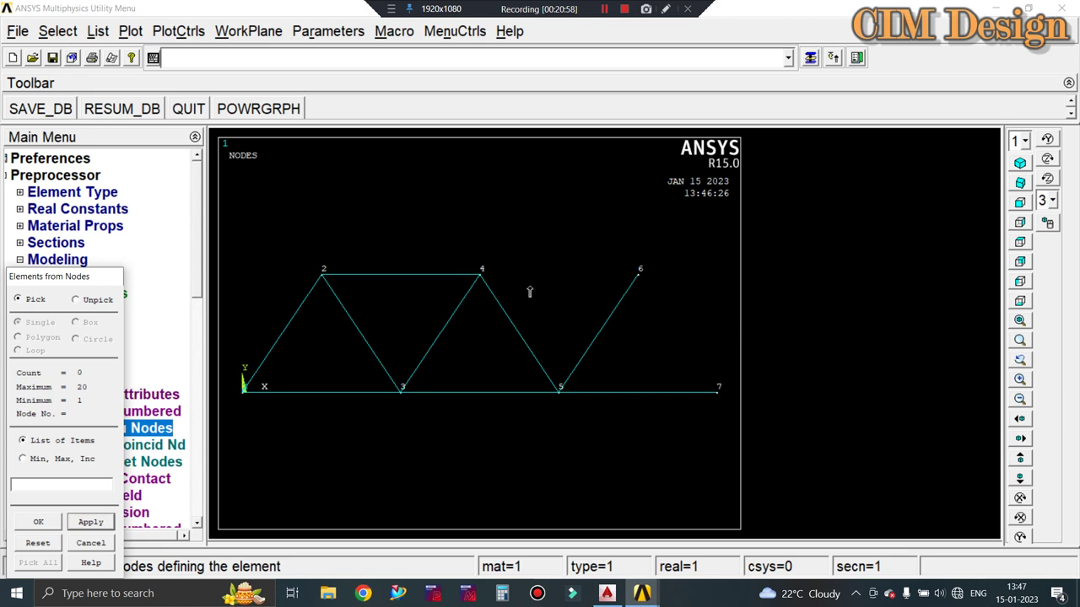
# Create the diagonal element between nodes 6 and 7 and the top chord element between nodes 4 and 6, and finish element creation
pyautogui.click(644, 280)
pyautogui.click(706, 397)
pyautogui.click(91, 522)
pyautogui.click(447, 289)
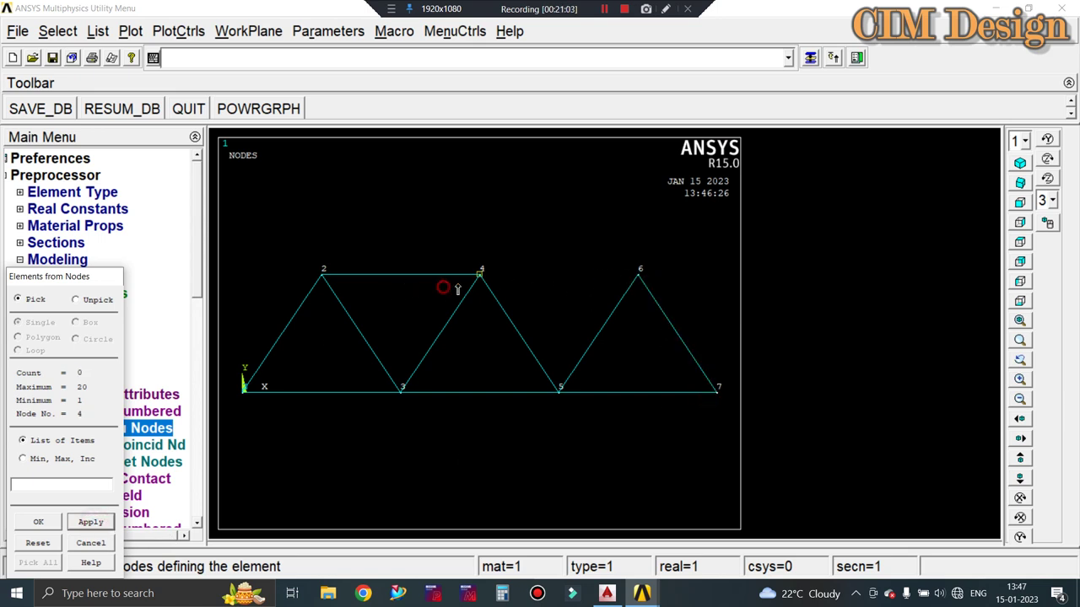
pyautogui.click(626, 280)
pyautogui.click(91, 522)
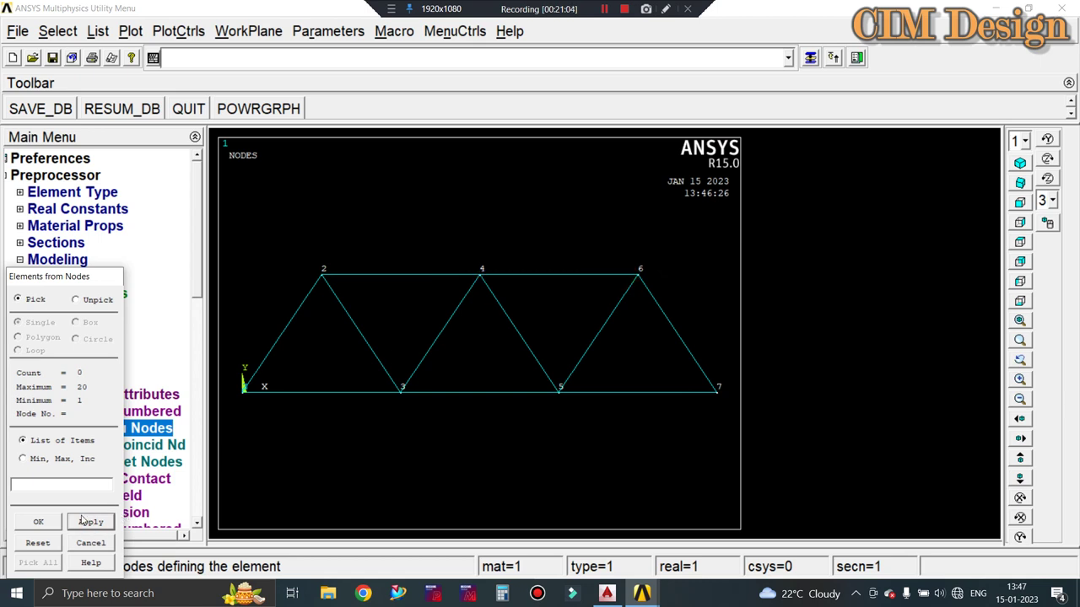
pyautogui.click(36, 523)
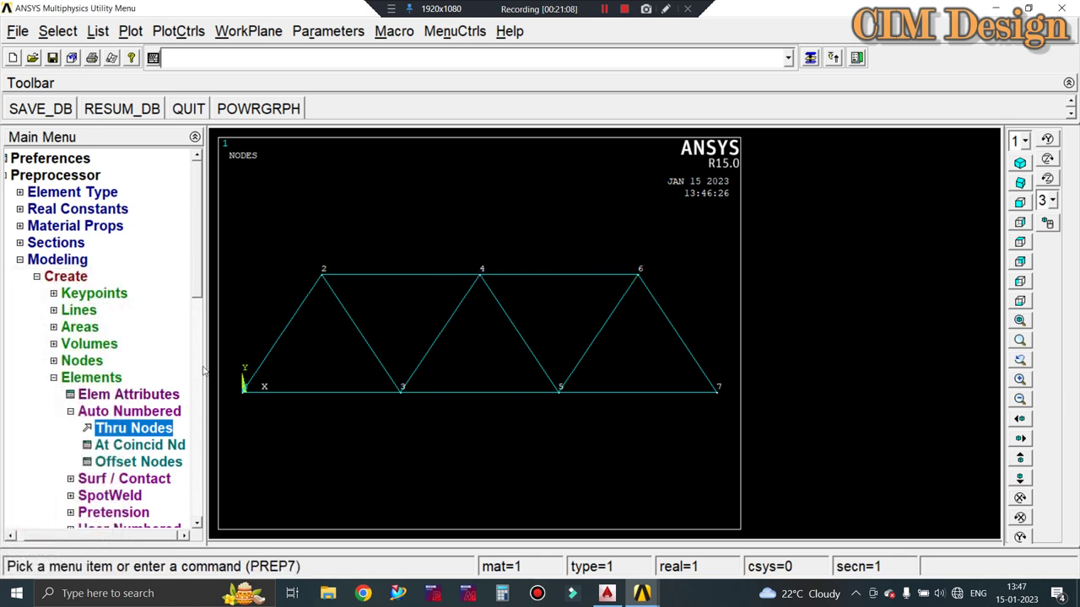
pyautogui.scroll(-3, 191, 324)
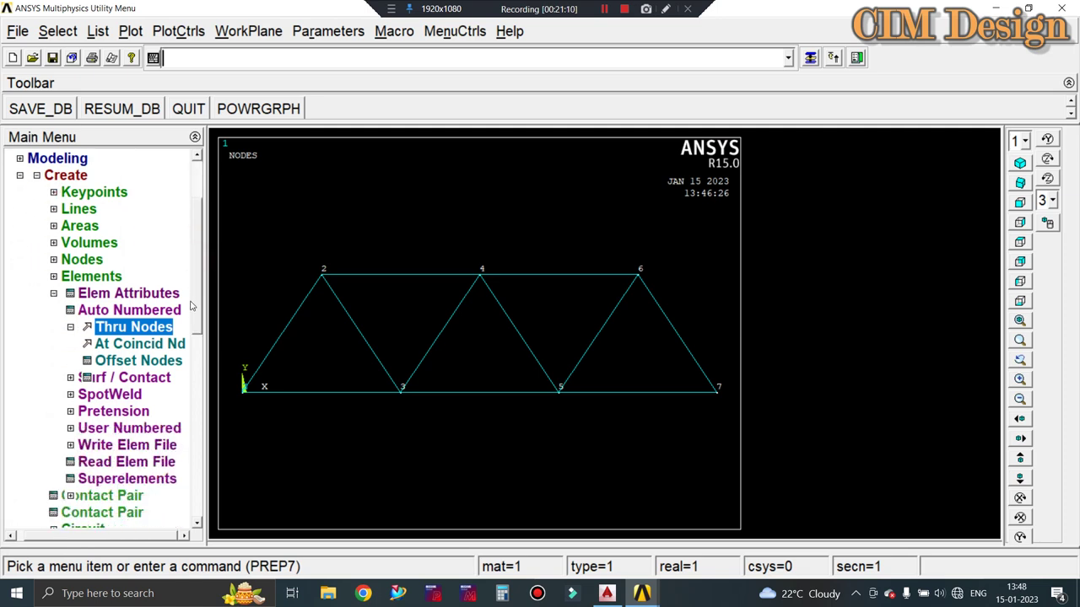
pyautogui.scroll(-4, 191, 324)
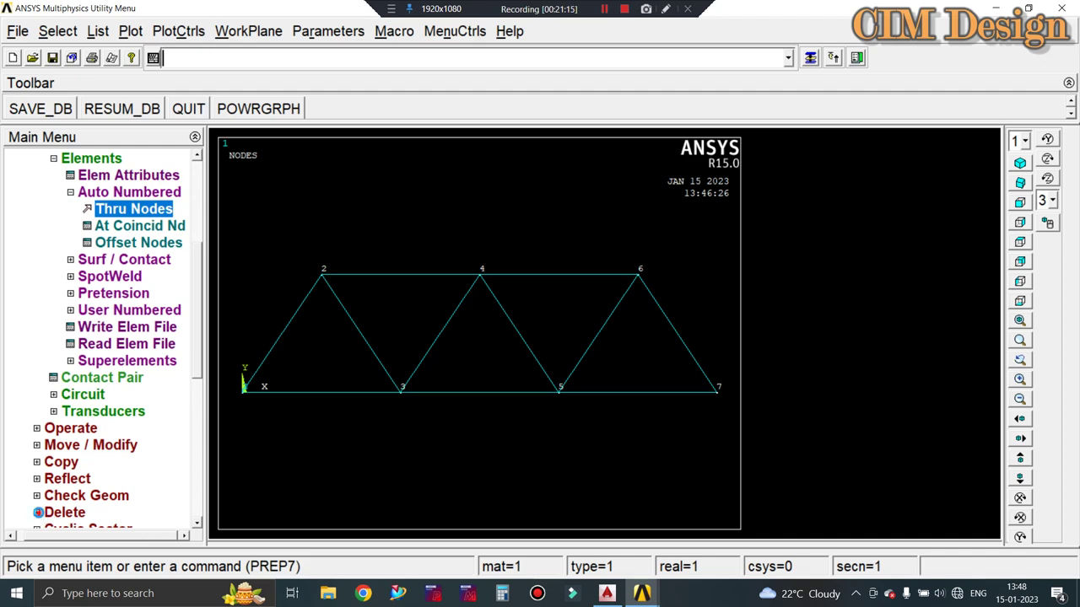
pyautogui.click(38, 512)
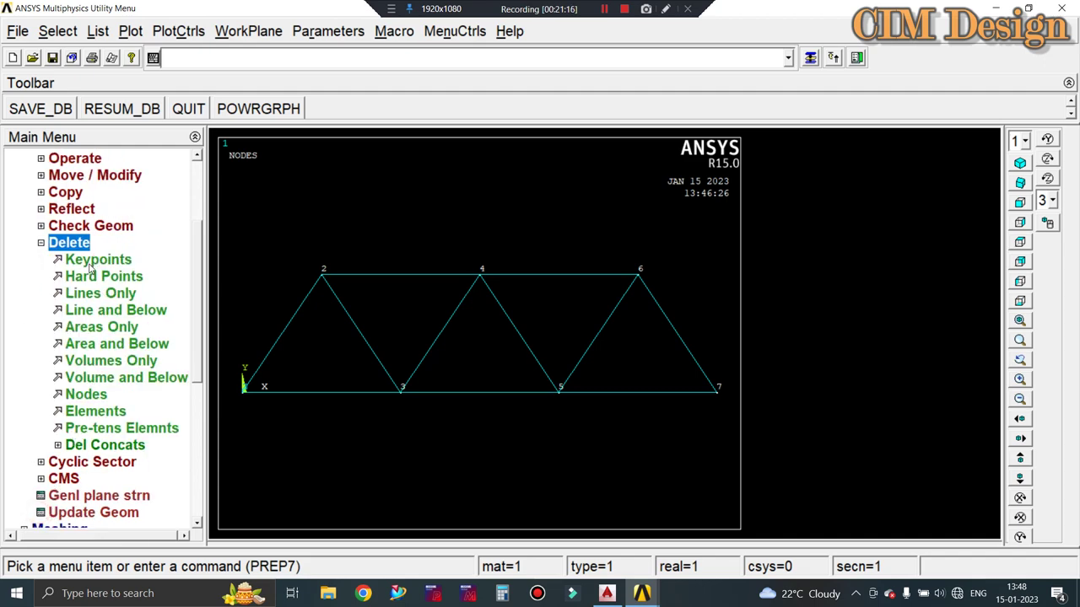
pyautogui.click(91, 399)
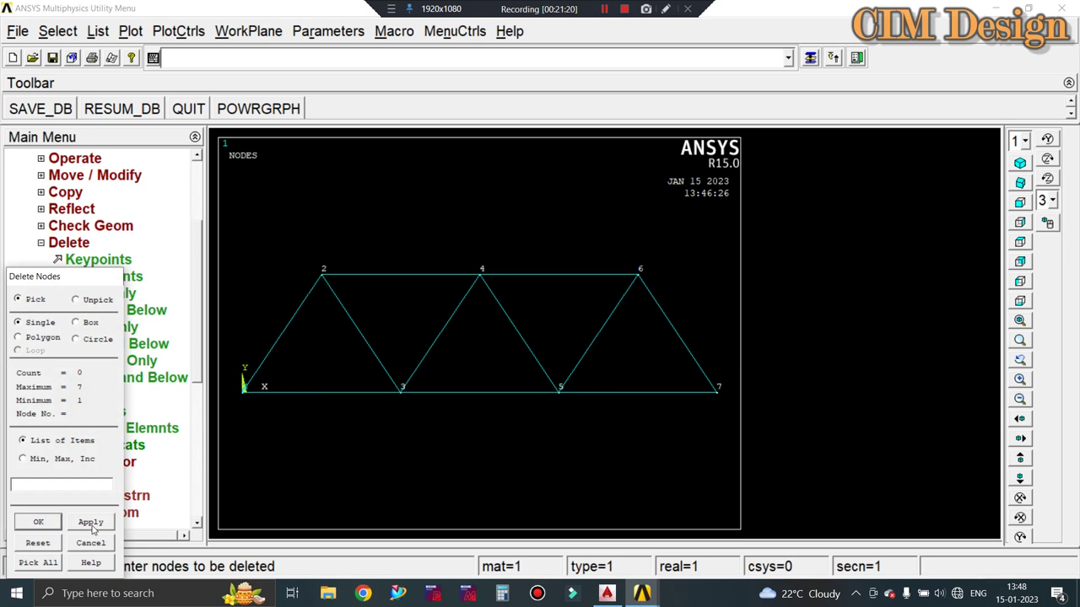
pyautogui.click(38, 523)
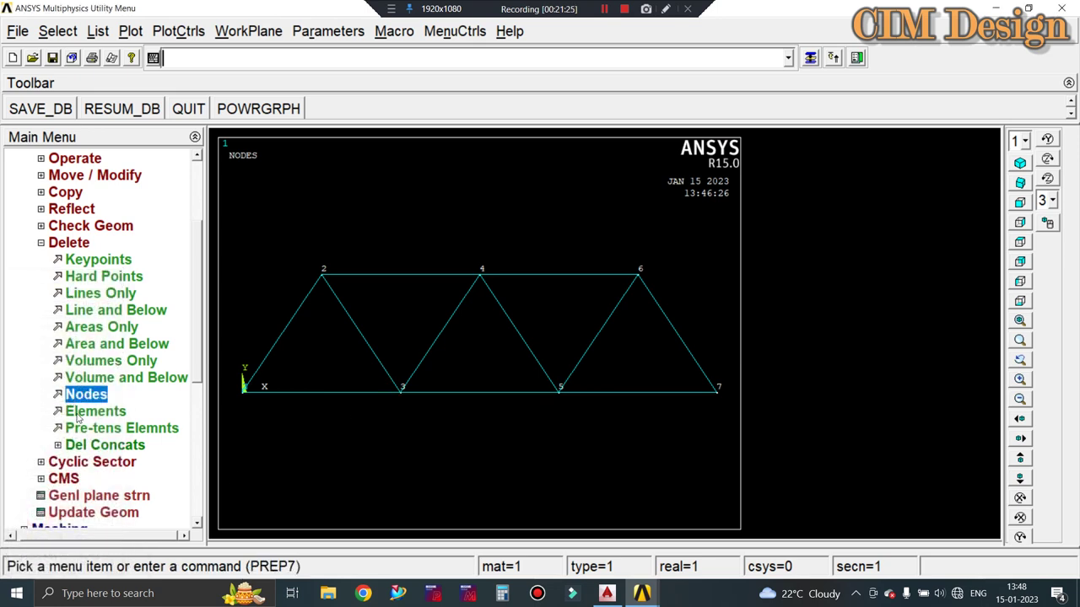
pyautogui.click(84, 411)
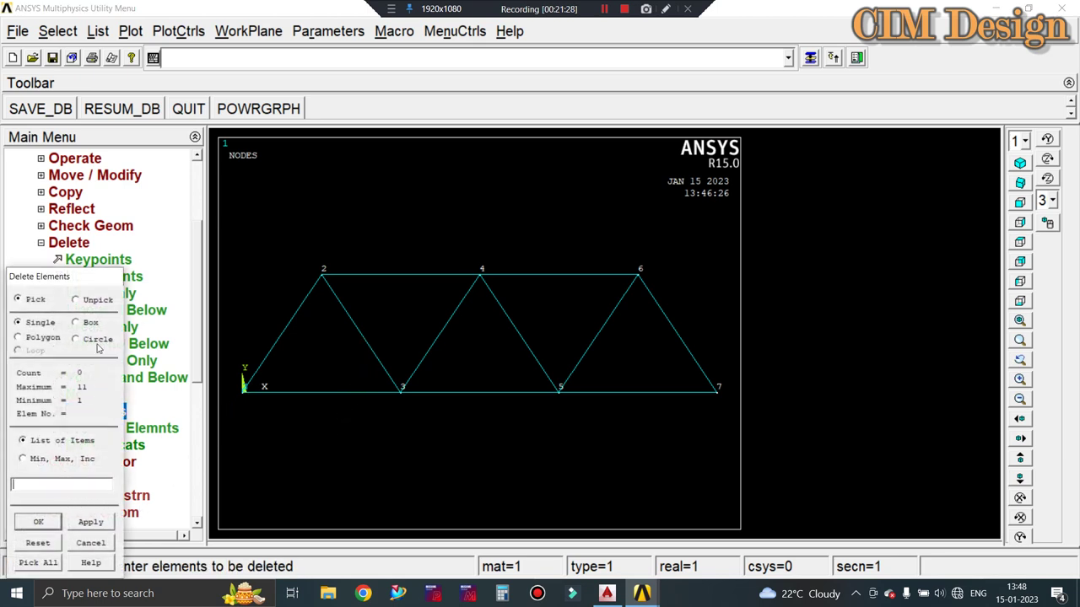
pyautogui.click(36, 523)
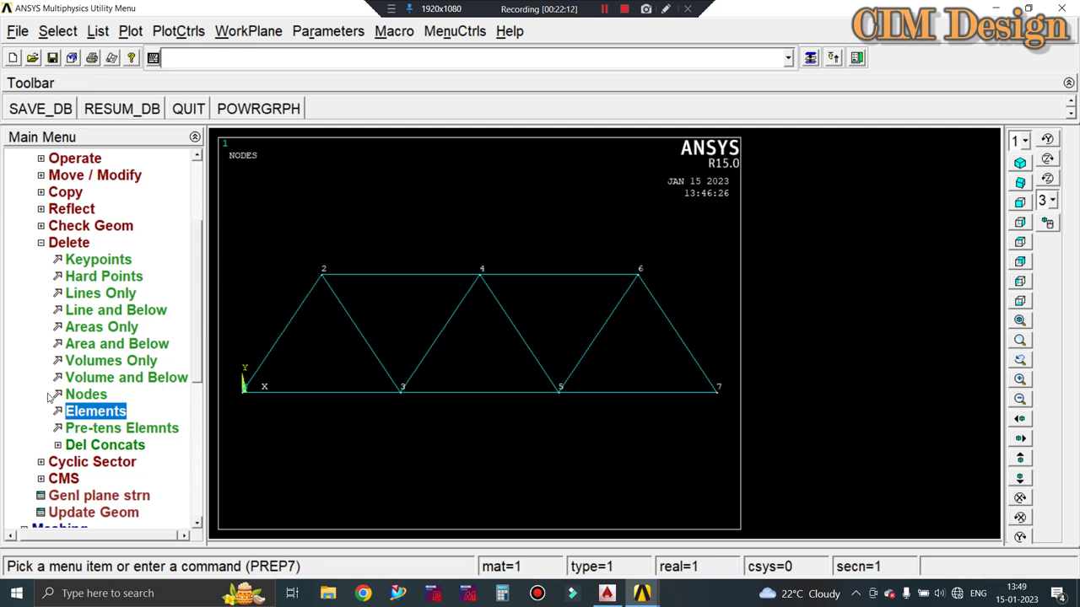
# Save the truss model database
pyautogui.click(17, 32)
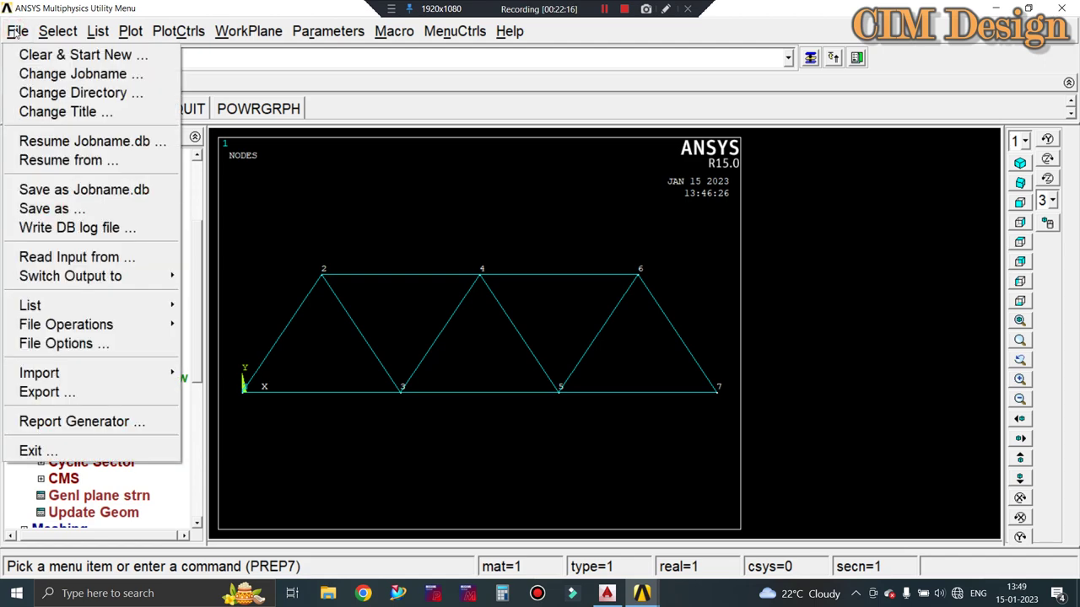
pyautogui.click(226, 66)
pyautogui.click(41, 116)
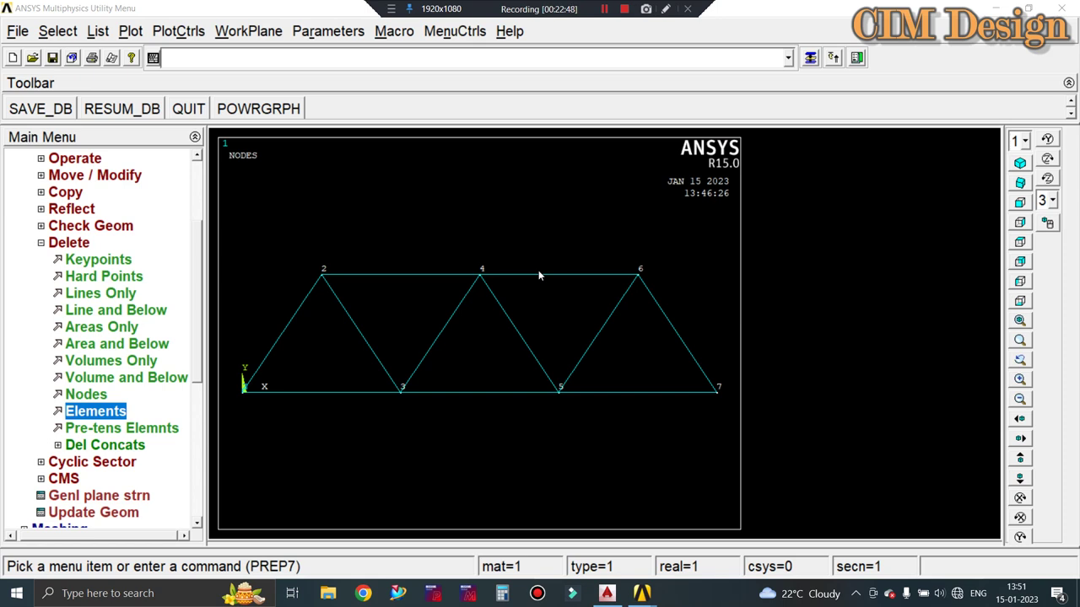
# Leave the preprocessor for the solution phase and confirm the analysis type of a new analysis
pyautogui.click(41, 242)
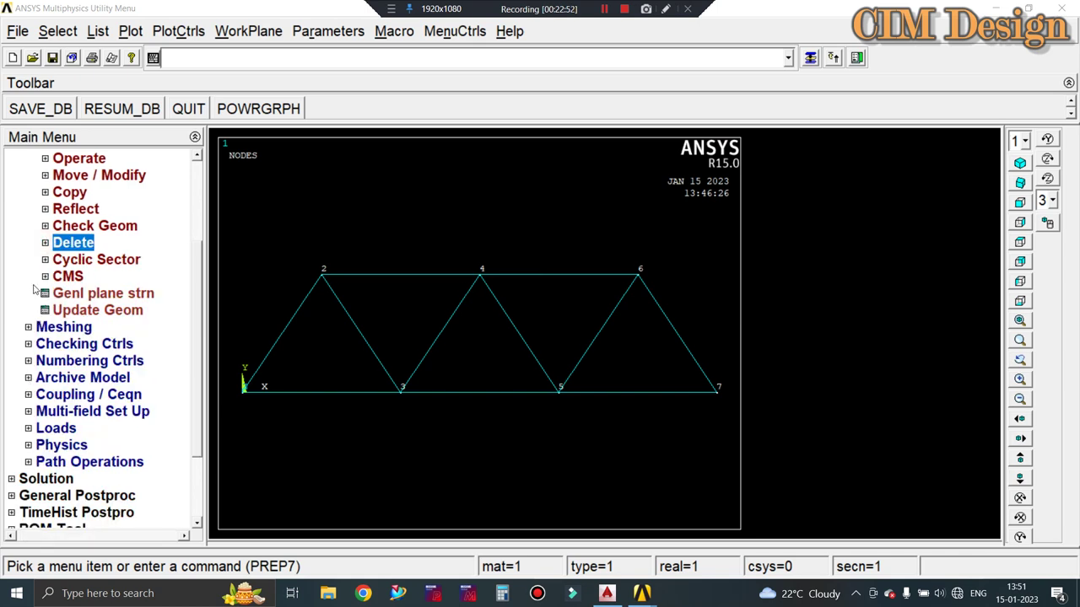
pyautogui.scroll(3, 196, 318)
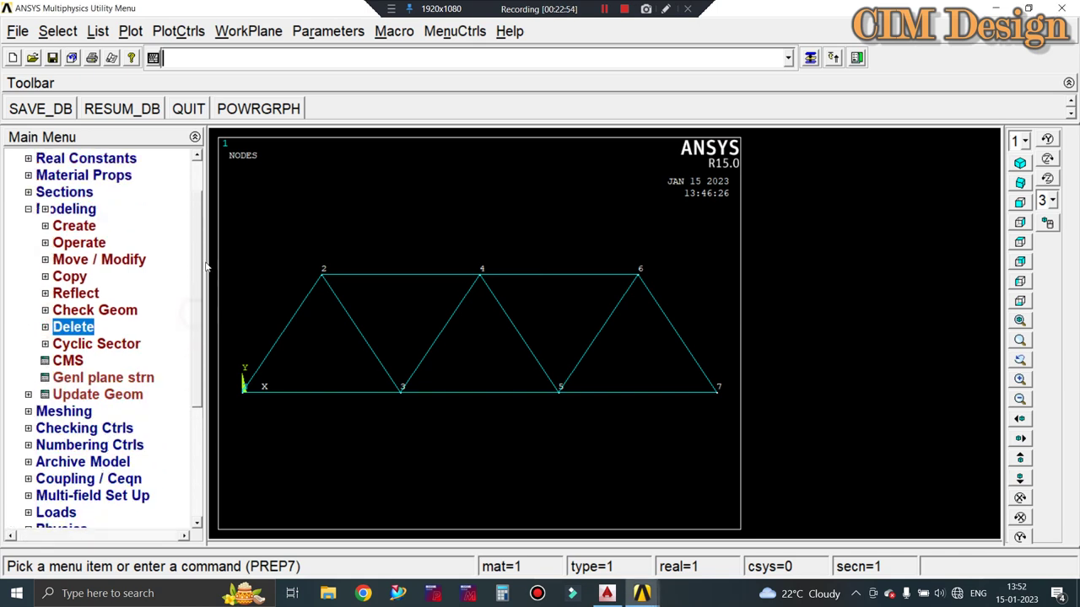
pyautogui.click(28, 242)
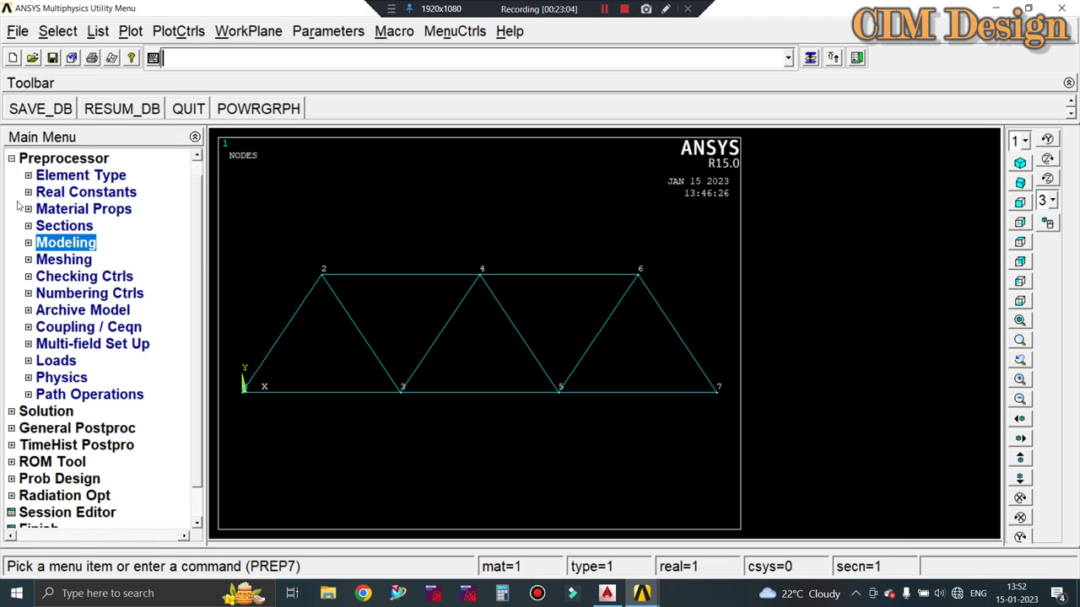
pyautogui.click(11, 158)
pyautogui.click(12, 193)
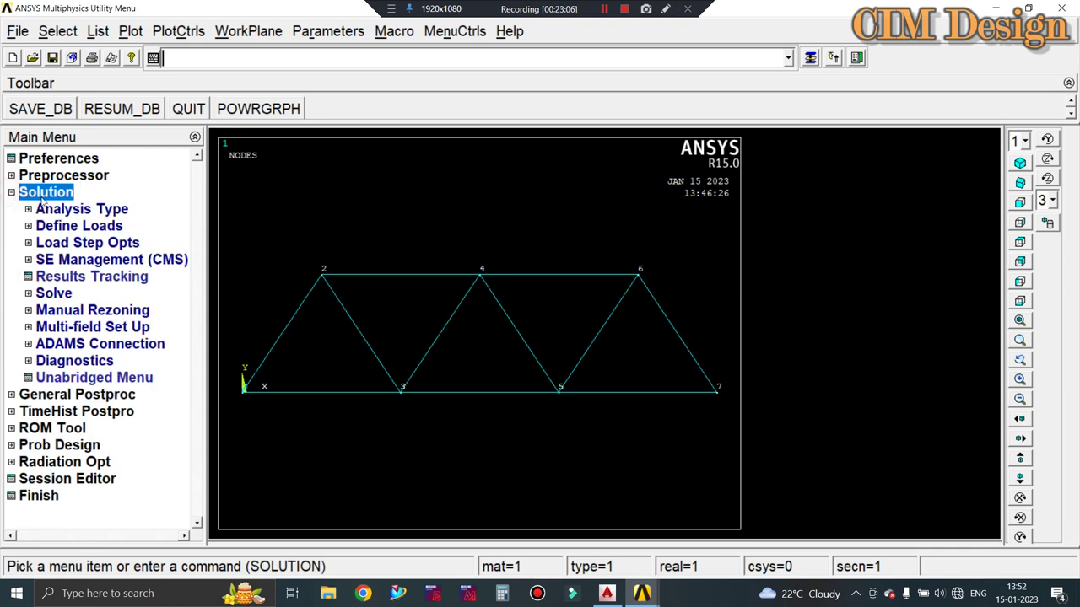
pyautogui.click(89, 209)
pyautogui.click(110, 226)
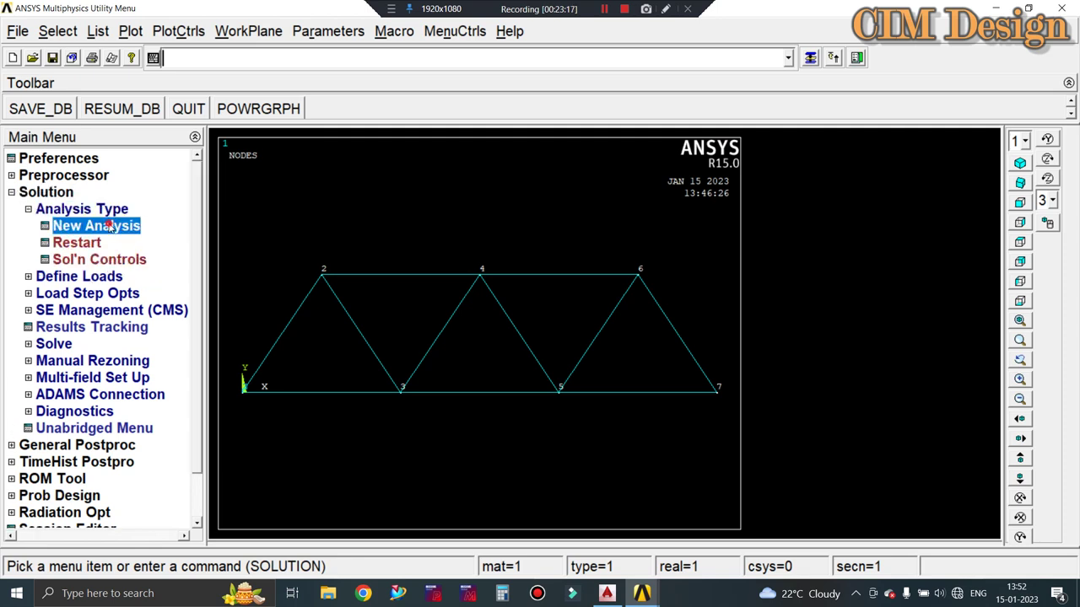
pyautogui.click(429, 384)
# Apply a structural displacement constraint on node 1 that fixes all degrees of freedom
pyautogui.click(87, 280)
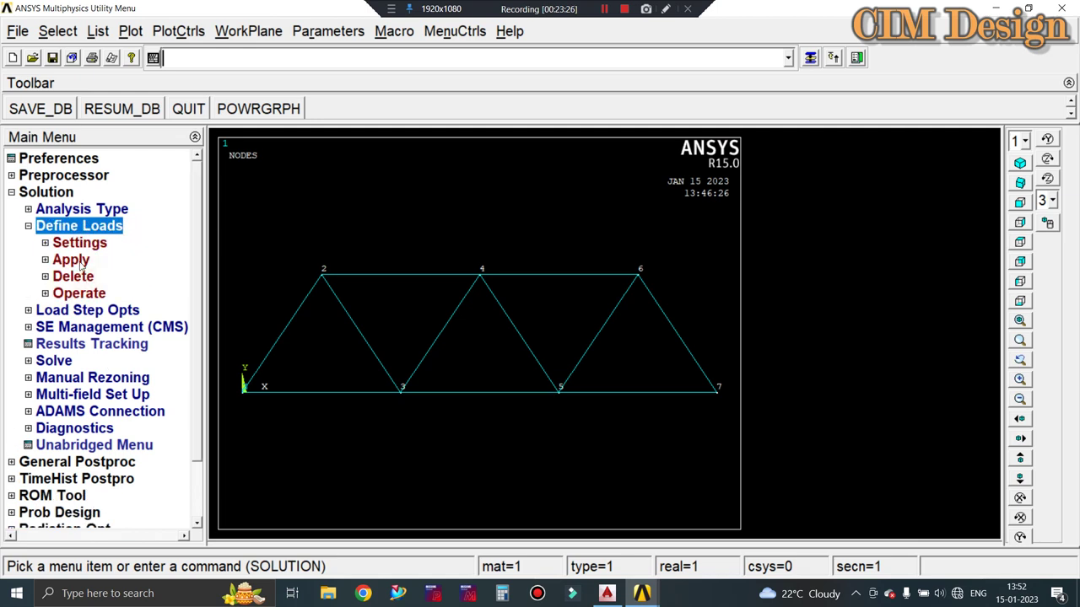
pyautogui.click(74, 260)
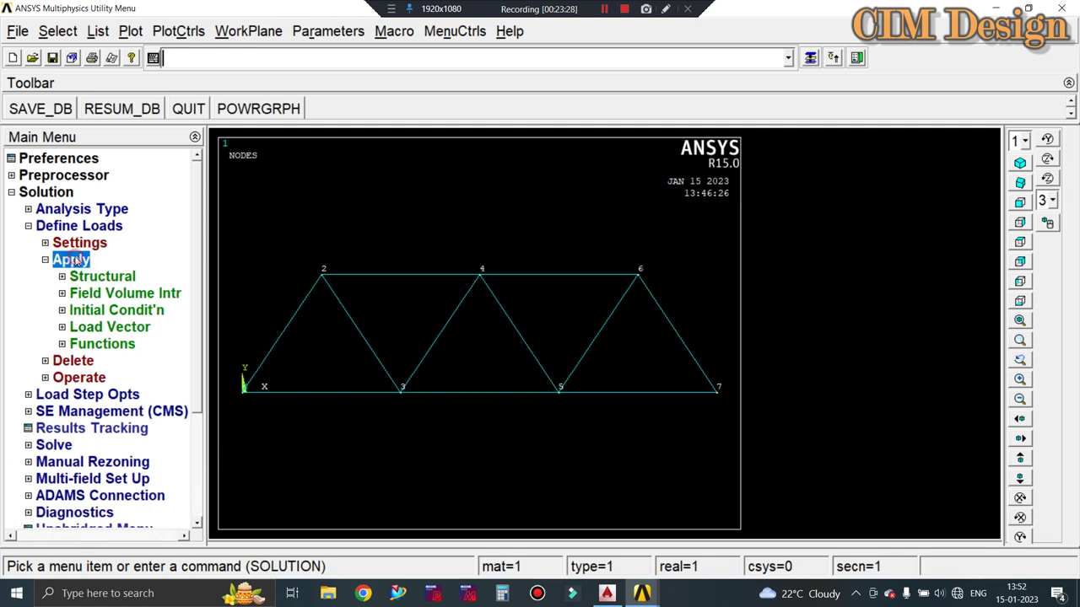
pyautogui.click(111, 283)
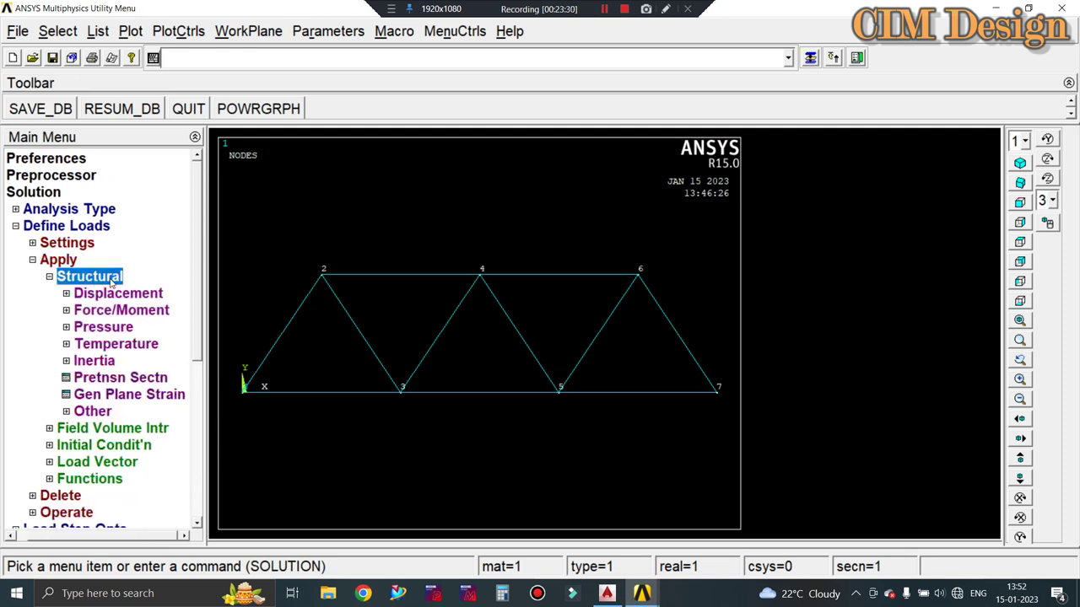
pyautogui.click(114, 292)
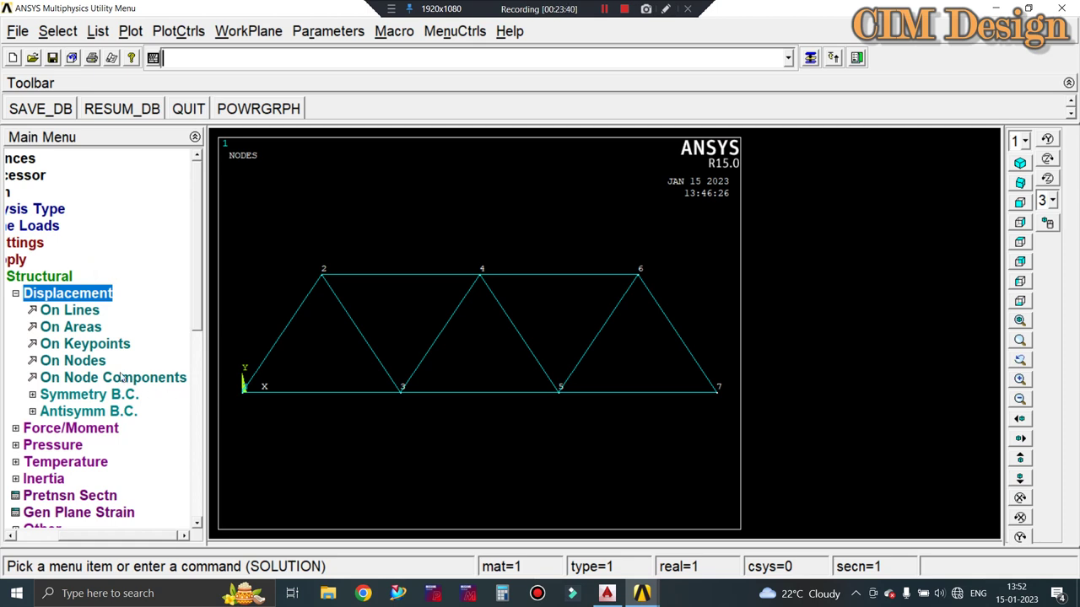
pyautogui.click(76, 363)
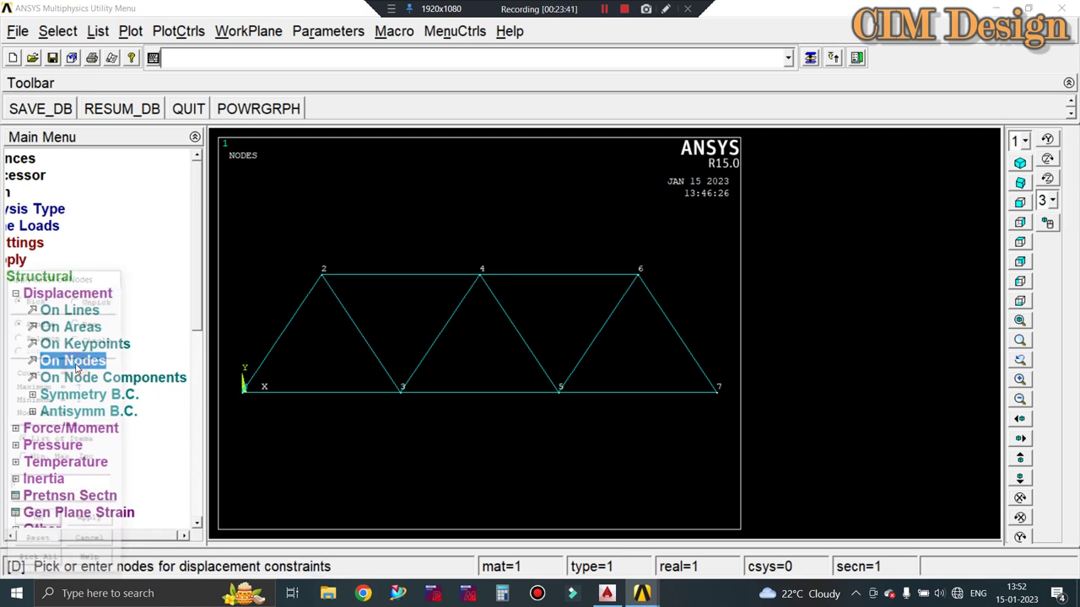
pyautogui.click(241, 390)
pyautogui.click(92, 523)
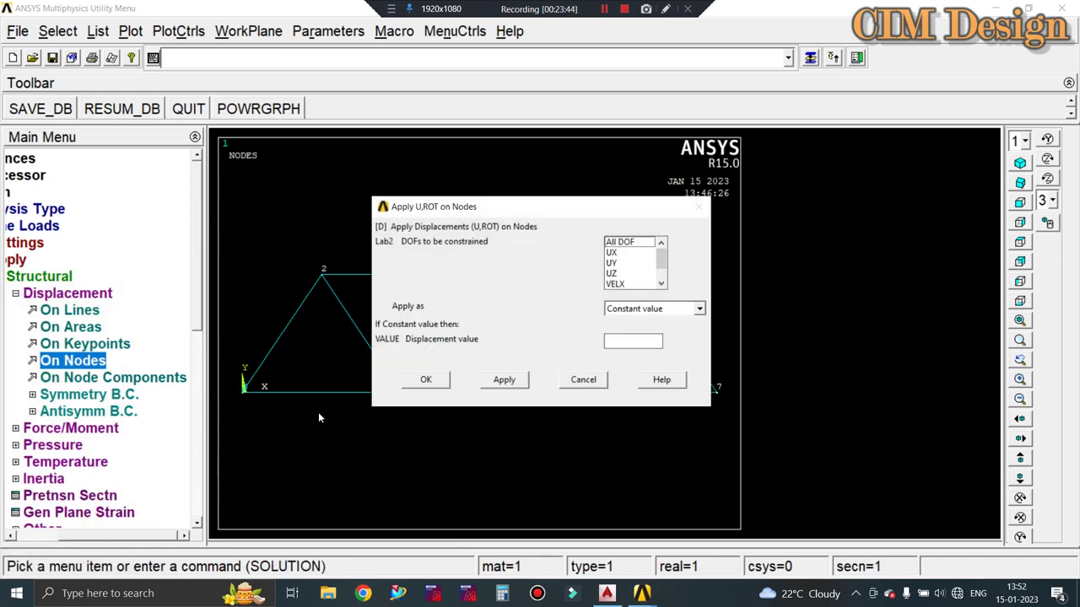
pyautogui.click(622, 244)
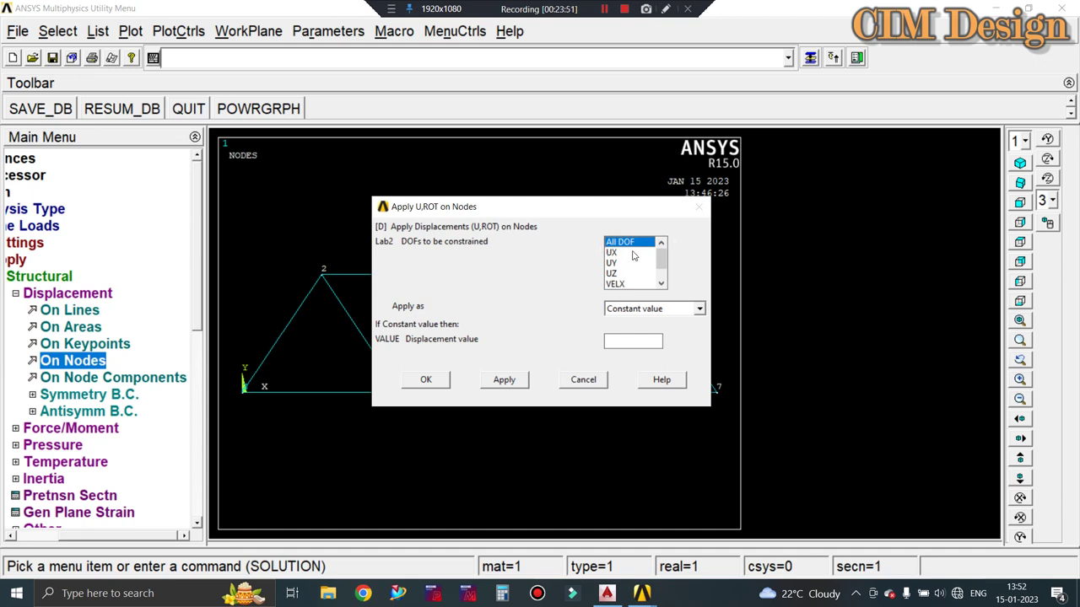
pyautogui.click(506, 381)
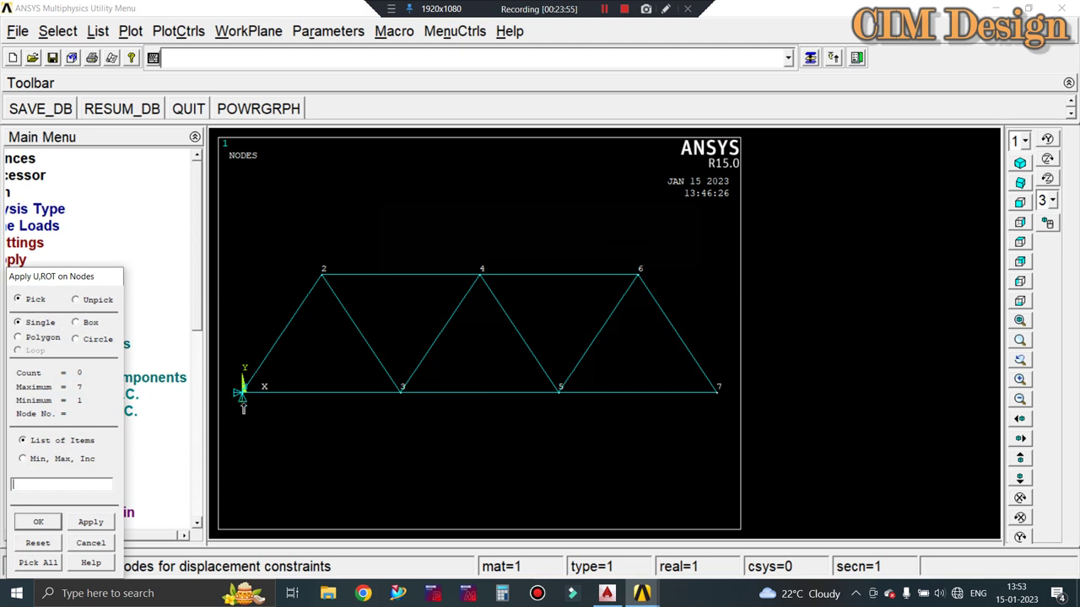
pyautogui.click(38, 523)
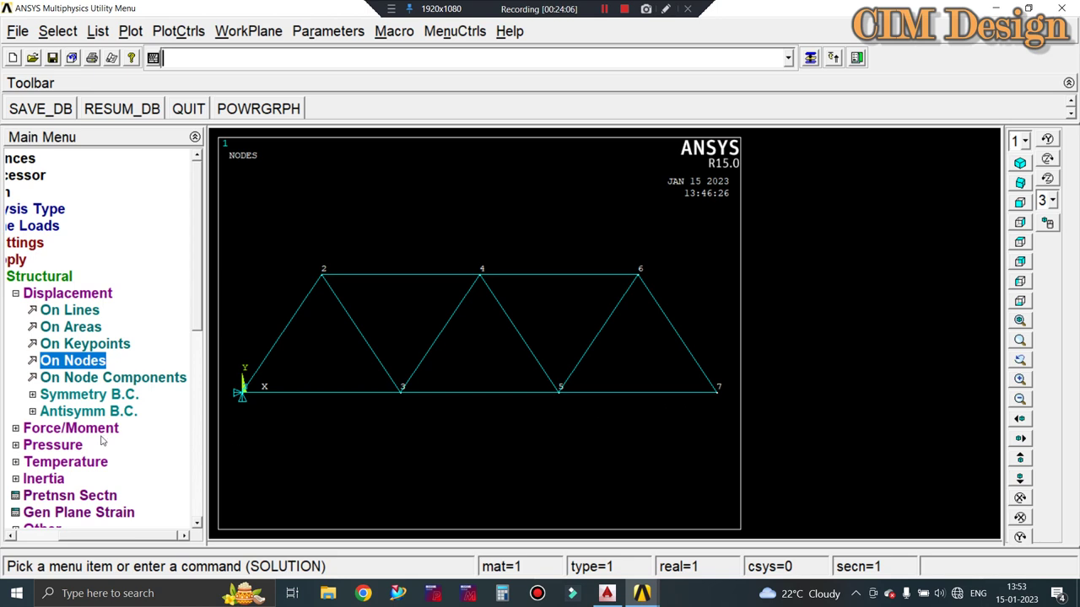
# Constrain the UY and UZ displacements on node 7 and finish applying the supports
pyautogui.click(75, 365)
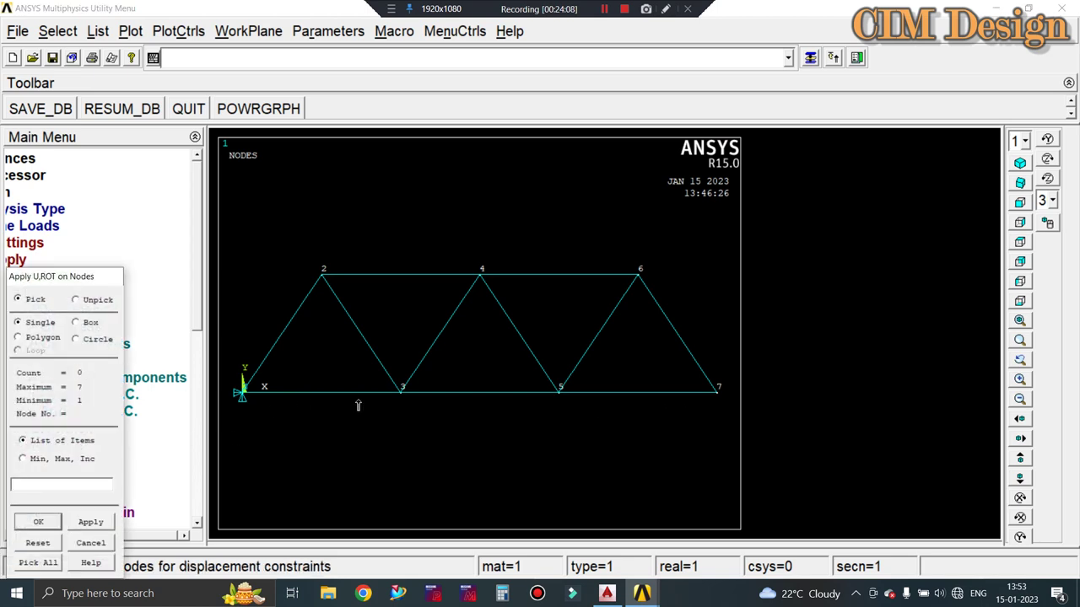
pyautogui.click(718, 390)
pyautogui.click(90, 523)
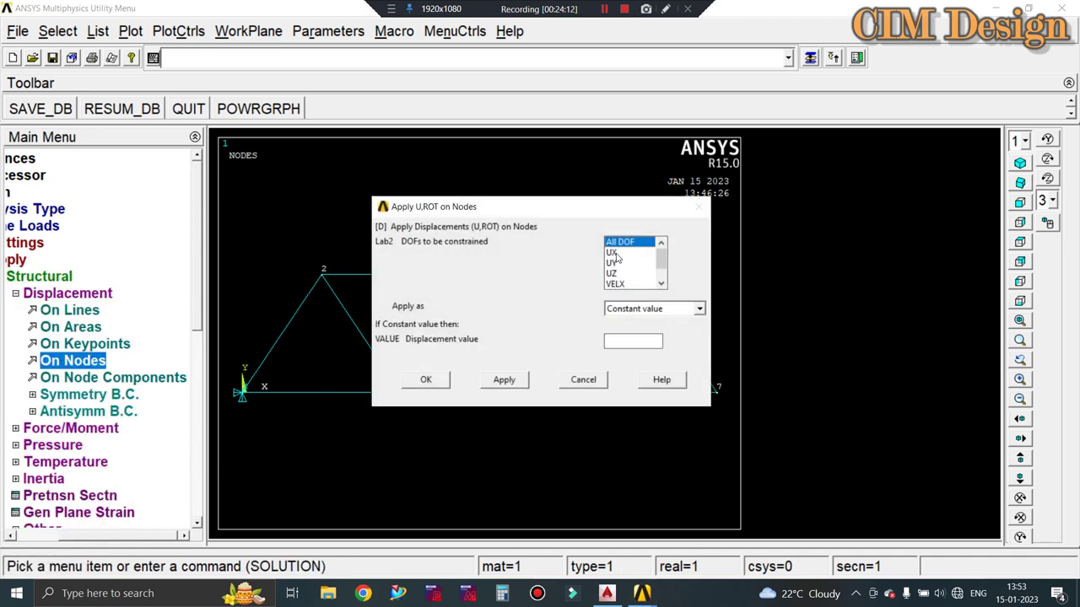
pyautogui.moveTo(533, 211); pyautogui.dragTo(357, 158)
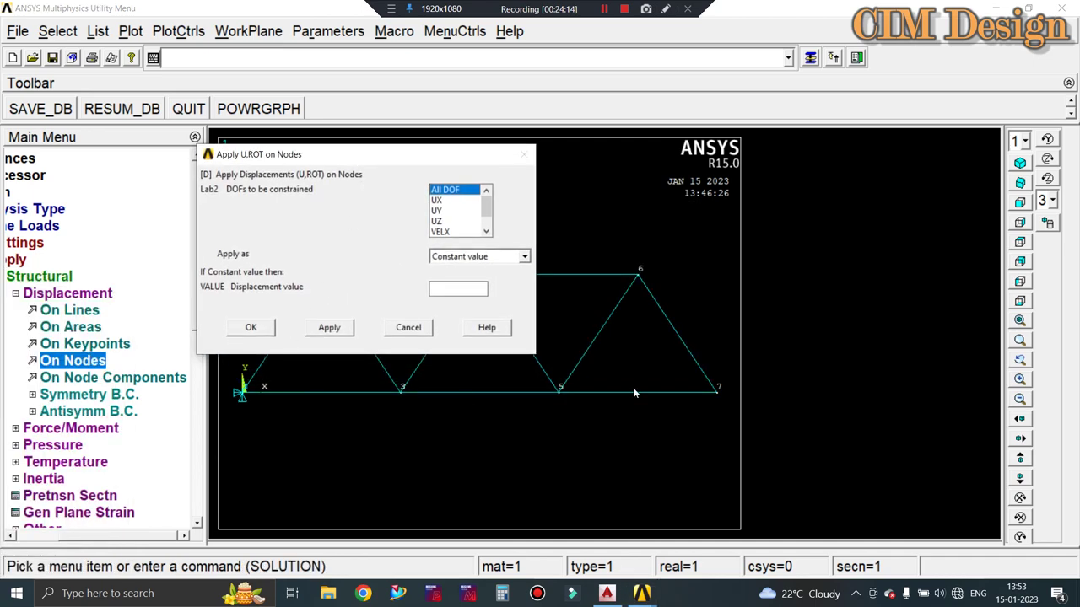
pyautogui.click(441, 211)
pyautogui.click(451, 191)
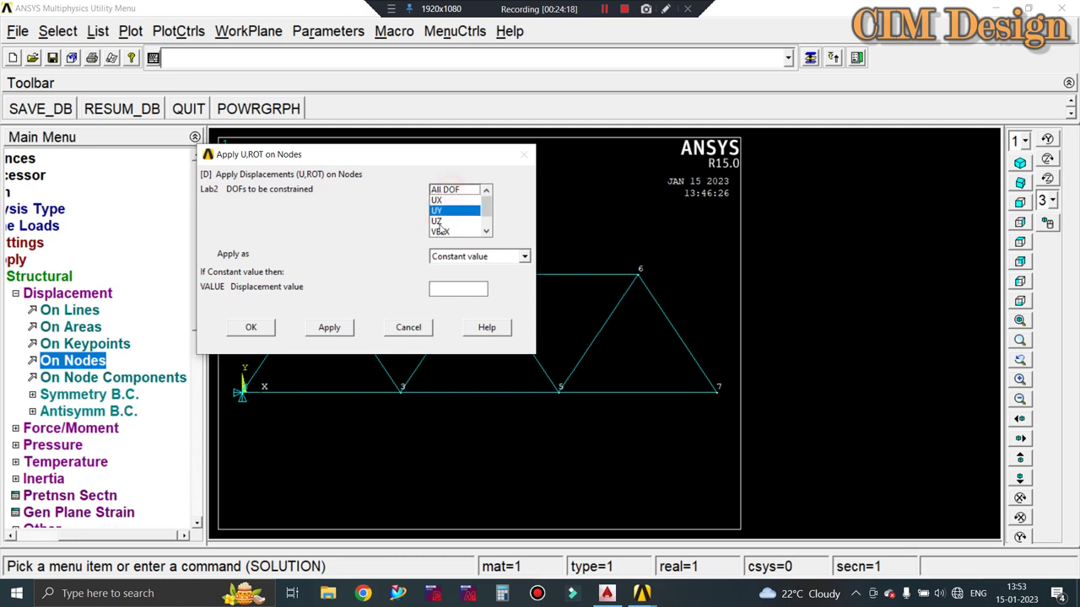
pyautogui.click(436, 222)
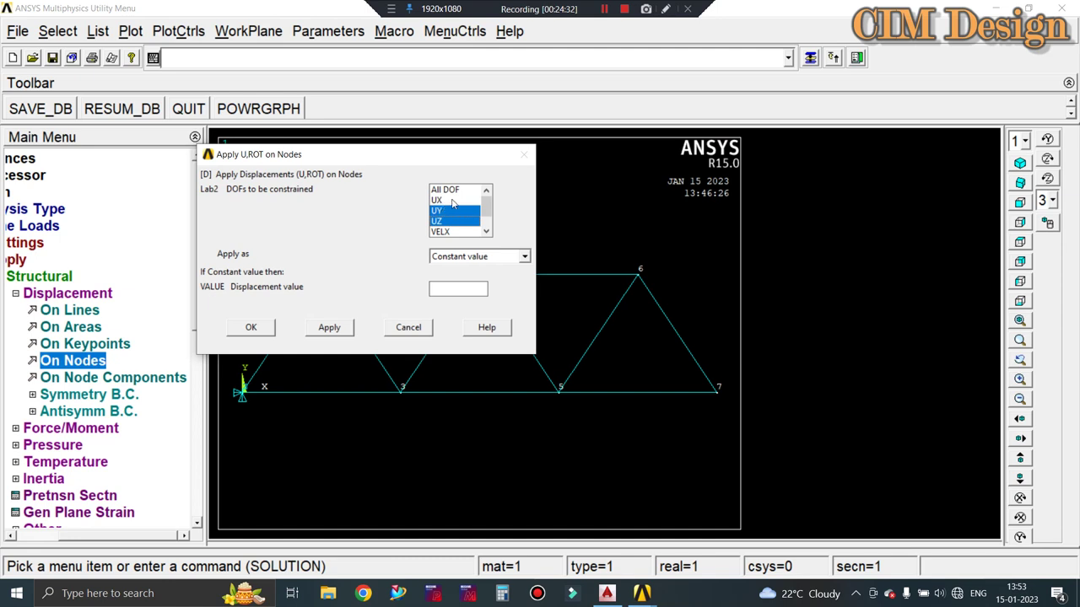
pyautogui.click(329, 328)
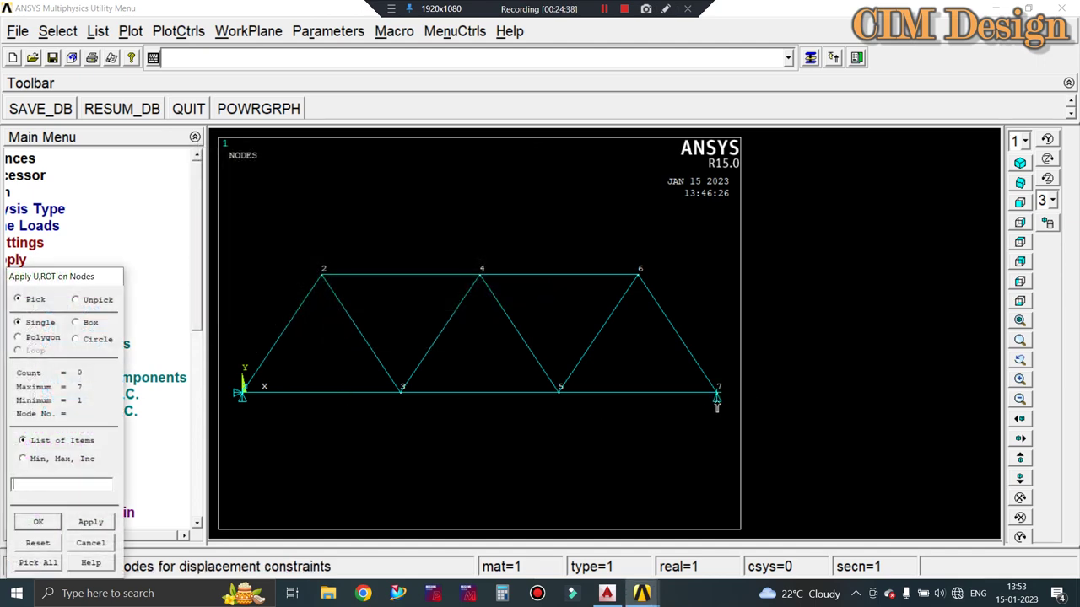
pyautogui.click(38, 522)
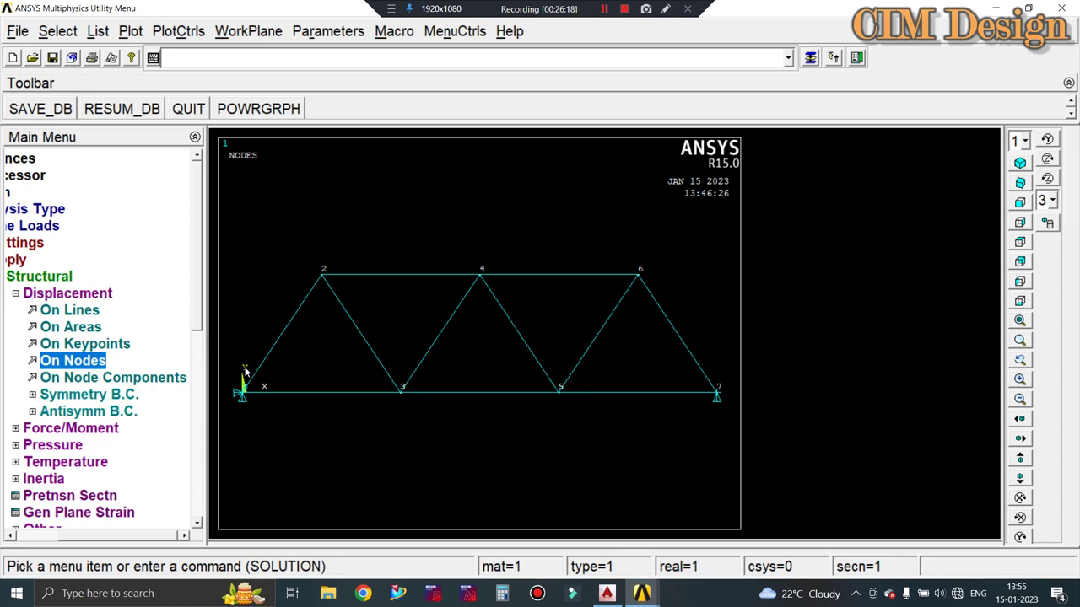
# Open the structural force/moment load options and check the nodal loads in the AutoCAD truss drawing
pyautogui.click(103, 431)
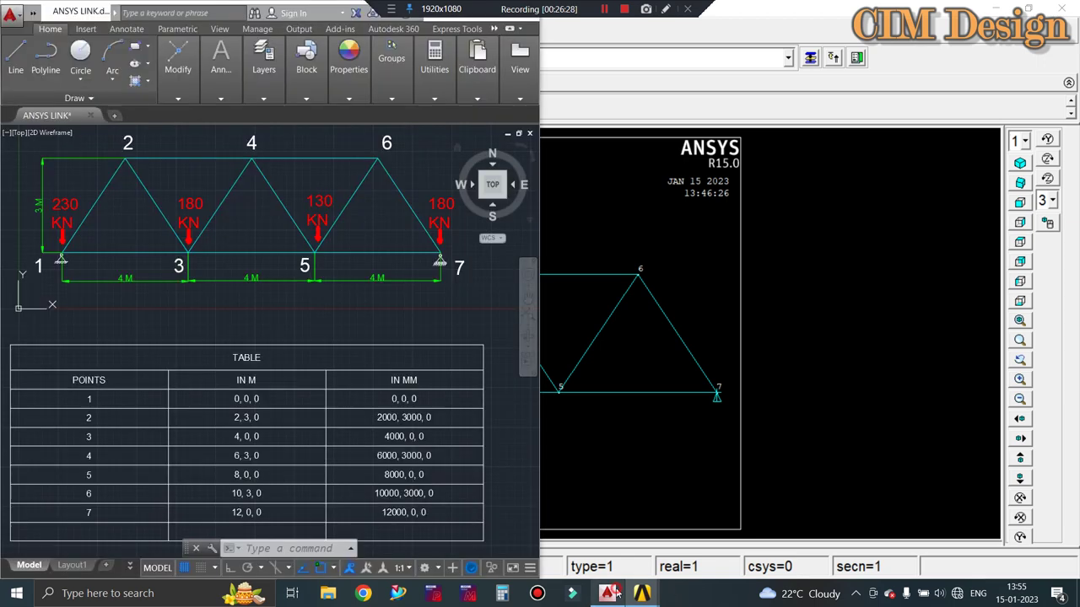
pyautogui.click(607, 593)
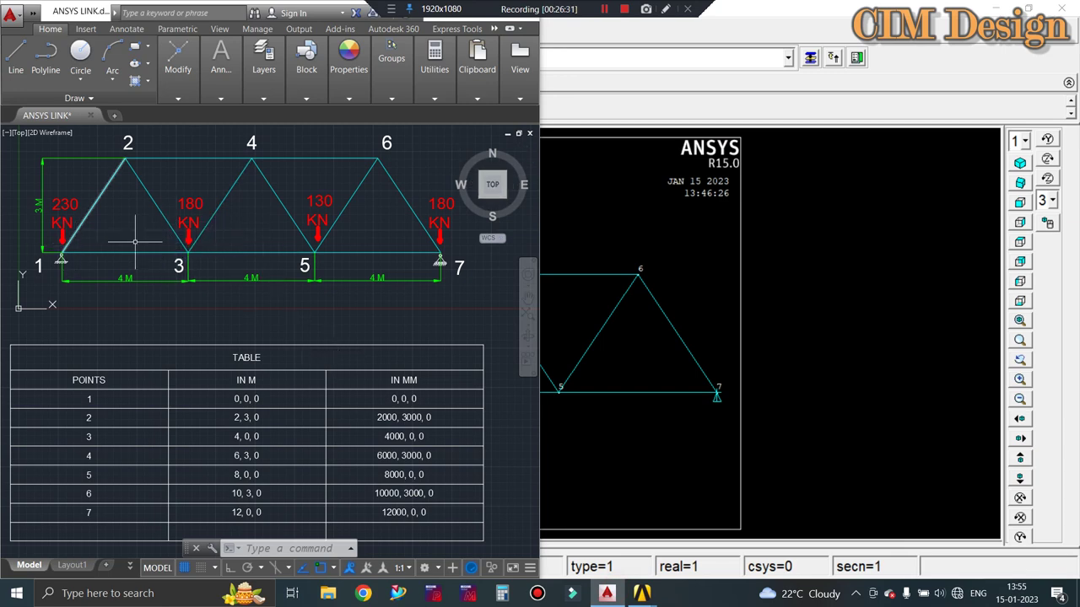
pyautogui.hotkey('alt', 'Tab')
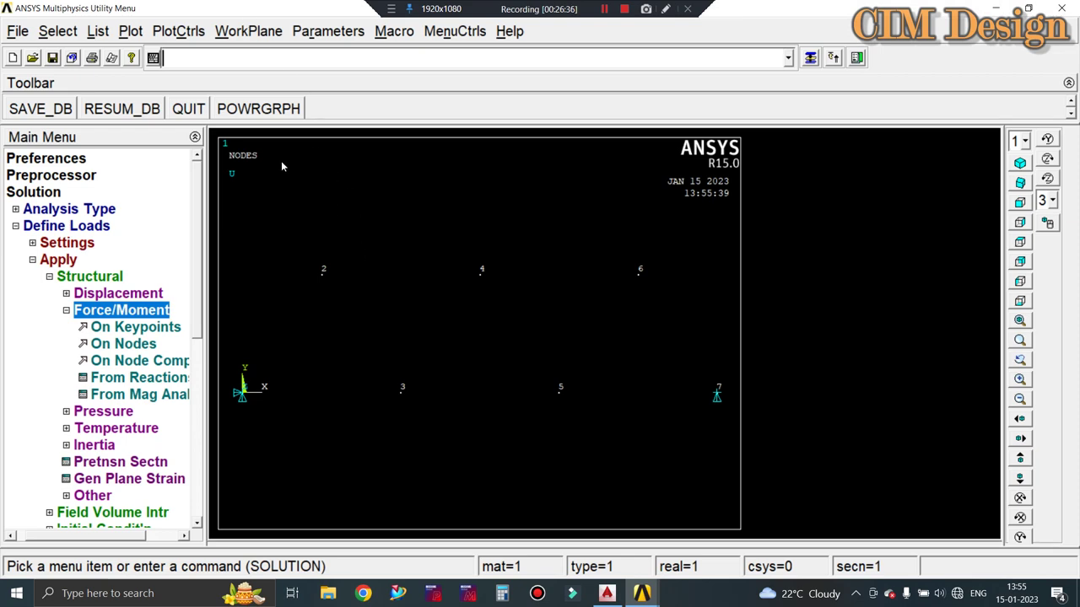
pyautogui.click(179, 31)
pyautogui.moveTo(205, 143)
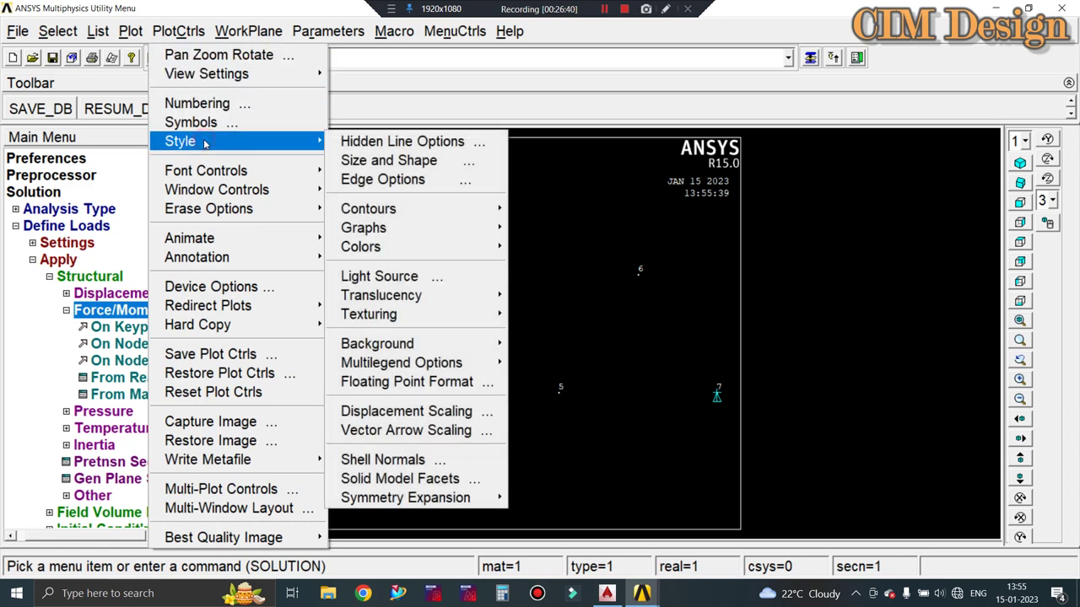
pyautogui.click(382, 162)
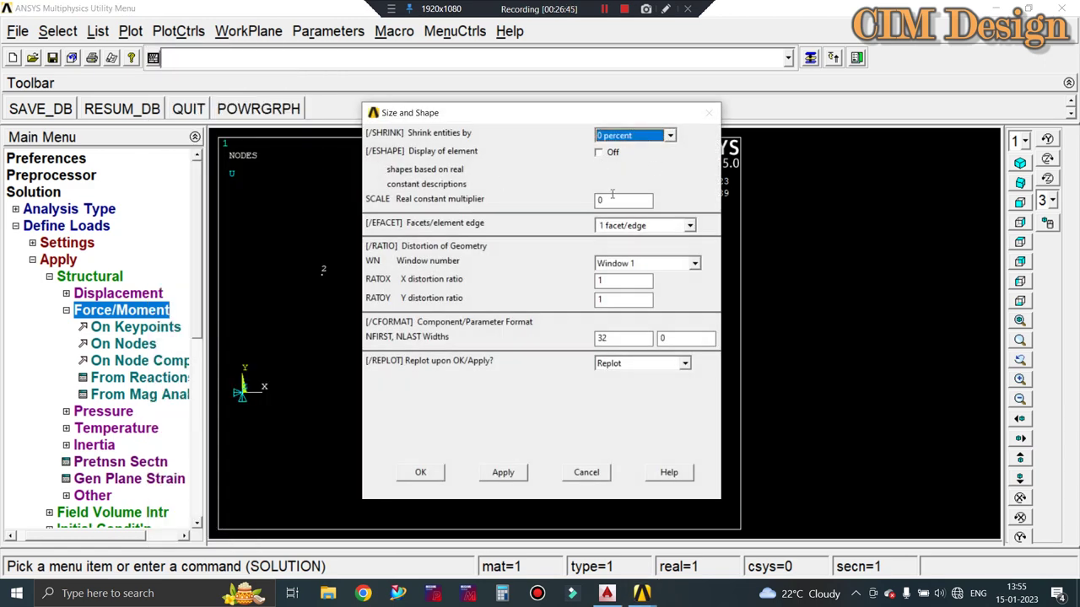
pyautogui.click(589, 474)
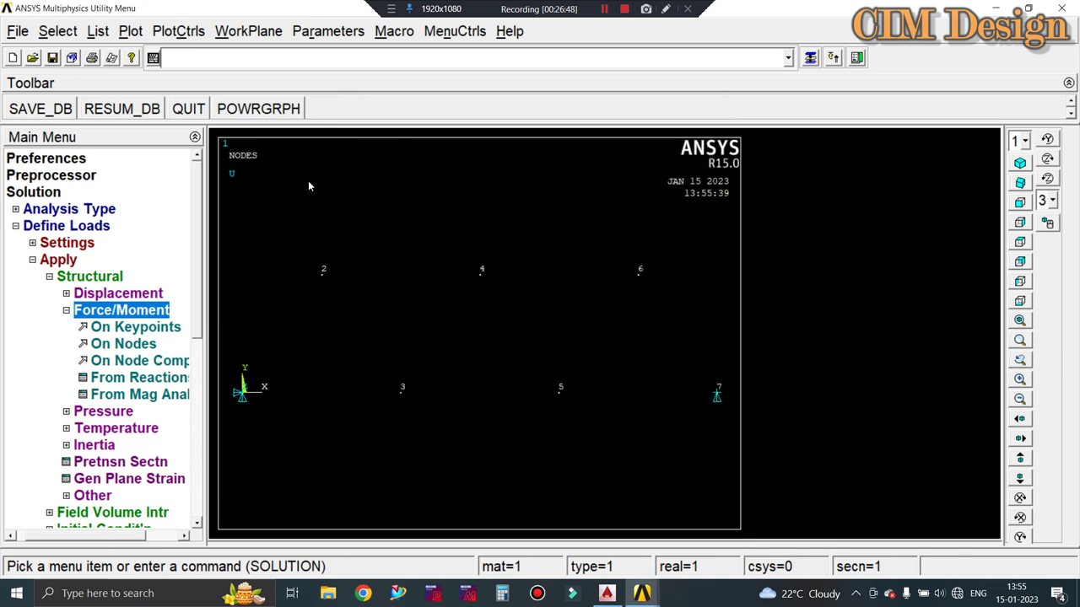
# Display the truss as a multi-plot and turn on keypoint and node numbers
pyautogui.click(142, 30)
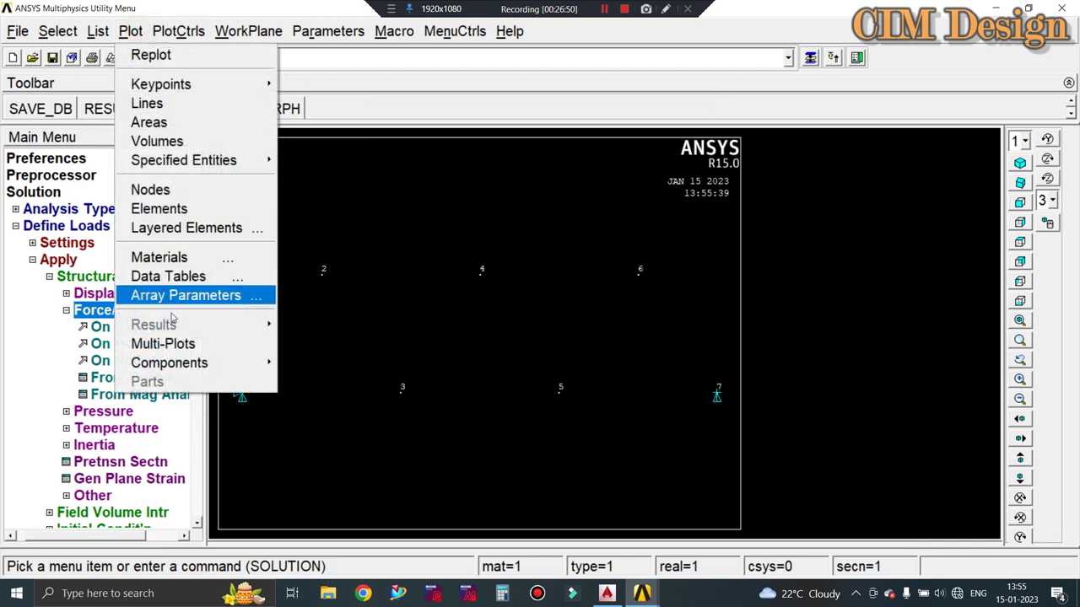
pyautogui.click(169, 343)
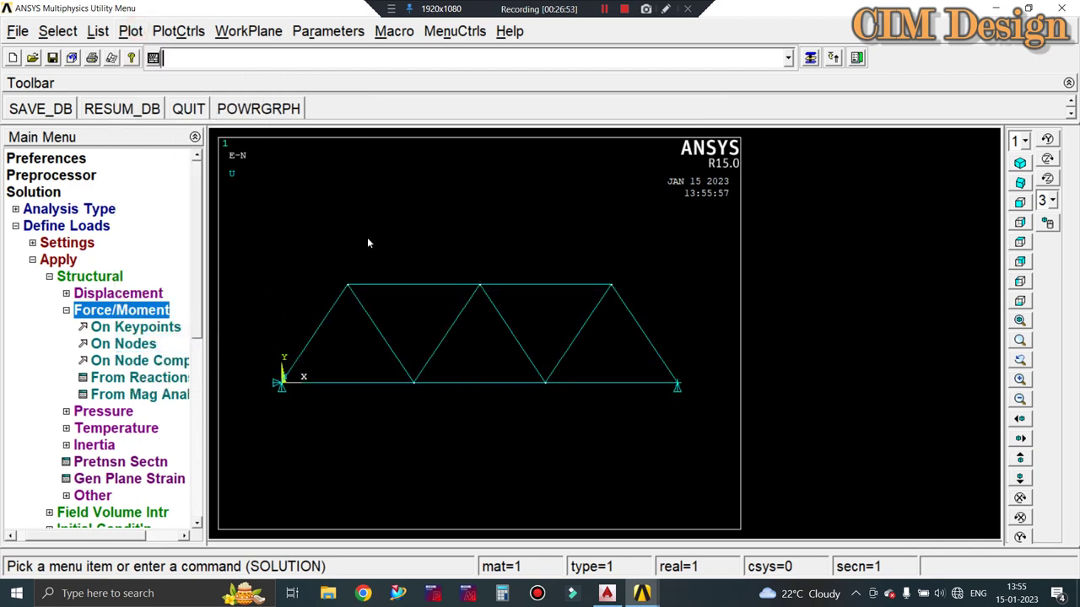
pyautogui.click(188, 31)
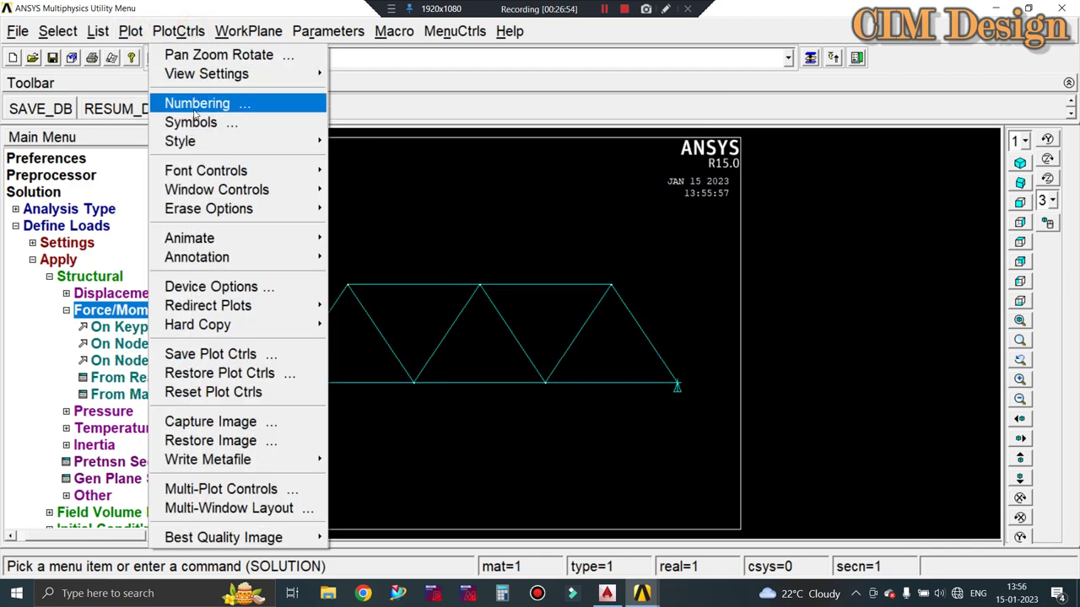
pyautogui.click(196, 105)
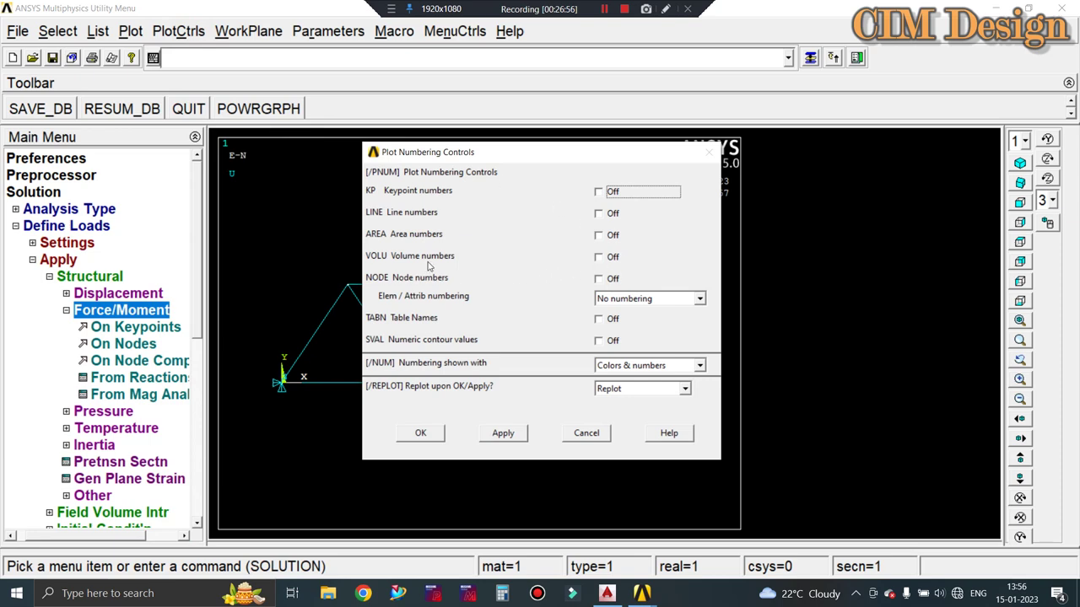
pyautogui.click(598, 192)
pyautogui.click(502, 433)
pyautogui.click(598, 279)
pyautogui.click(501, 433)
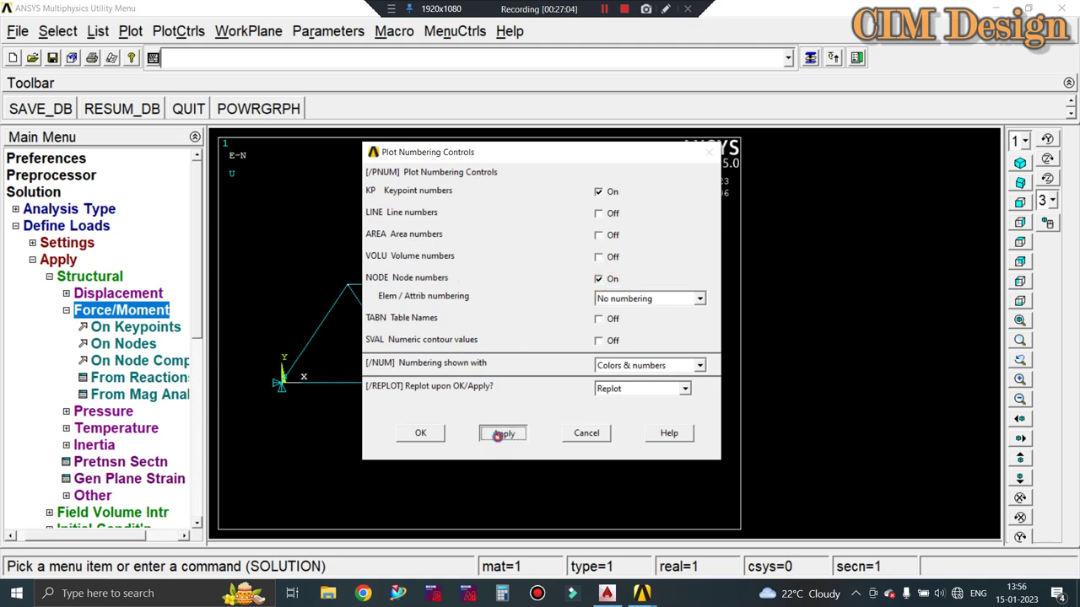
pyautogui.click(421, 434)
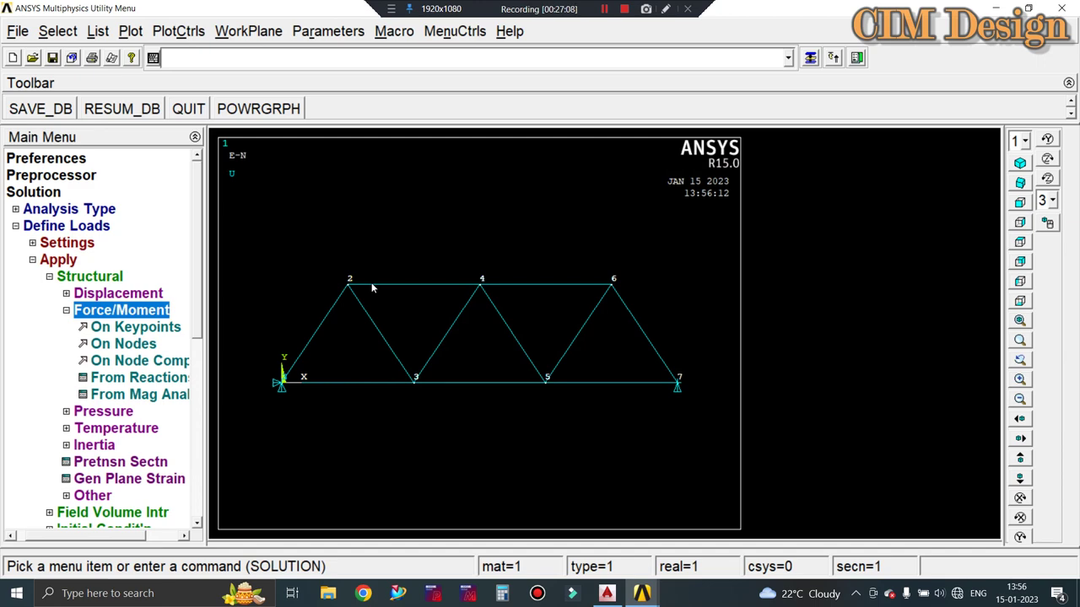
# Arrange the ANSYS window and the AutoCAD truss drawing side by side
pyautogui.moveTo(779, 12); pyautogui.dragTo(6, 132)
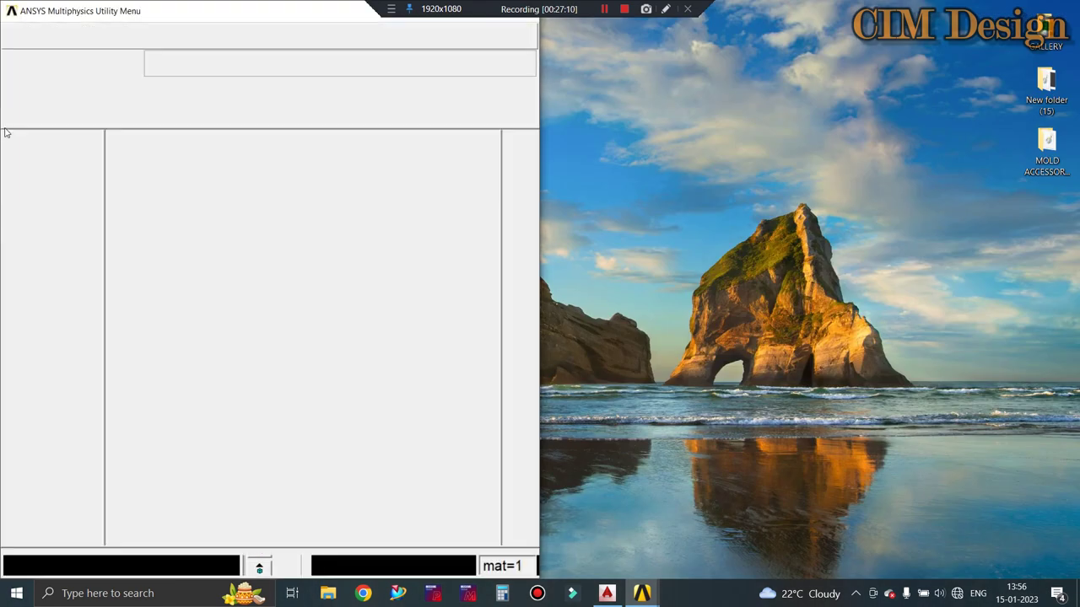
pyautogui.click(667, 303)
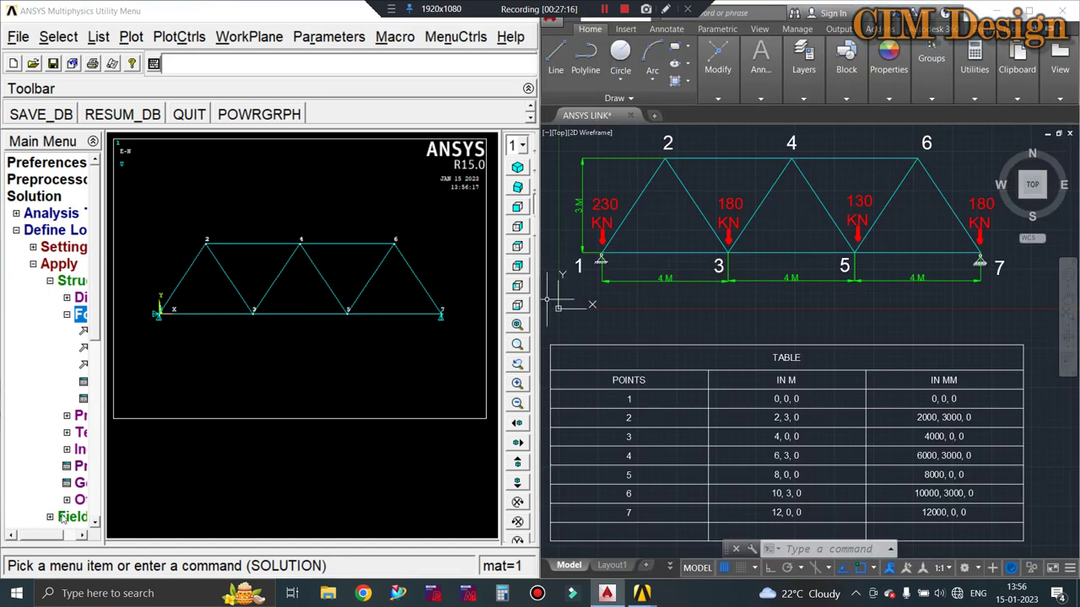
# Apply a constant FY force of -230000 on node 1 of the truss
pyautogui.moveTo(38, 535); pyautogui.dragTo(65, 535)
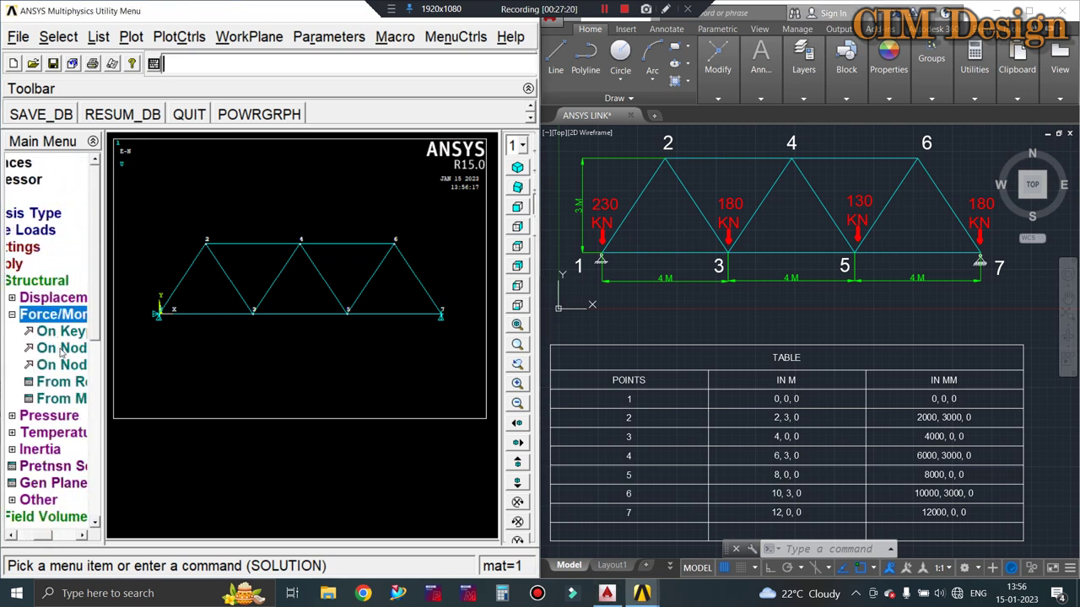
pyautogui.moveTo(34, 530); pyautogui.dragTo(48, 536)
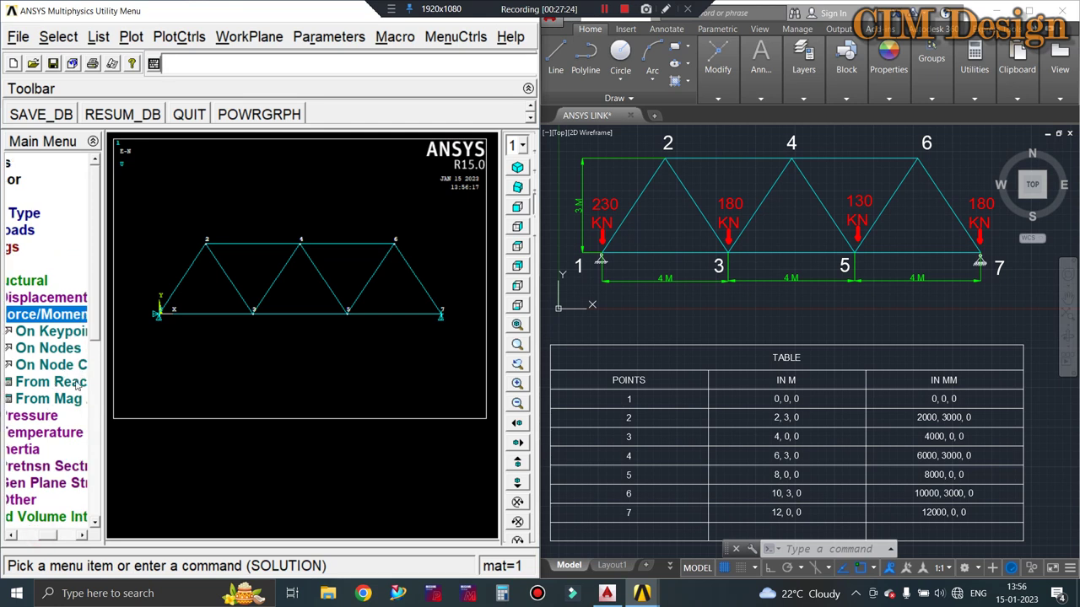
pyautogui.click(48, 348)
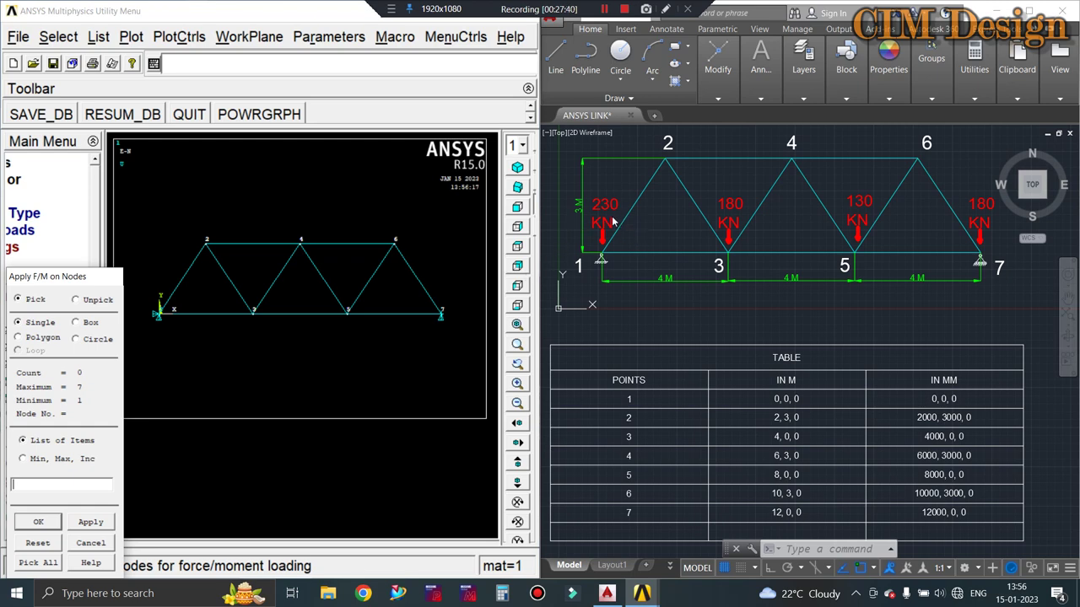
pyautogui.click(160, 328)
pyautogui.click(90, 522)
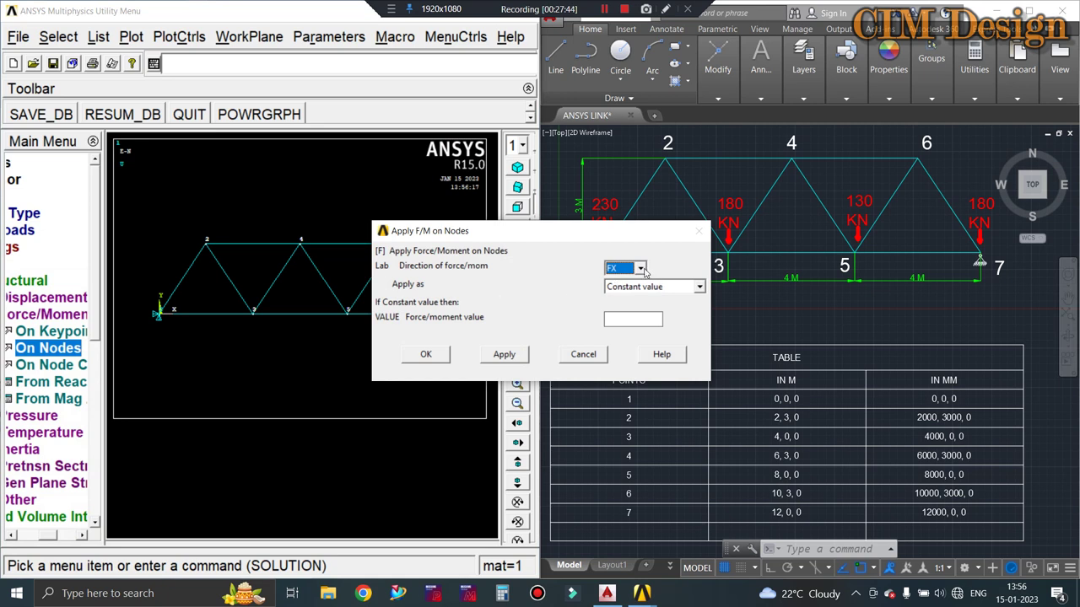
pyautogui.click(641, 268)
pyautogui.click(623, 288)
pyautogui.click(621, 318)
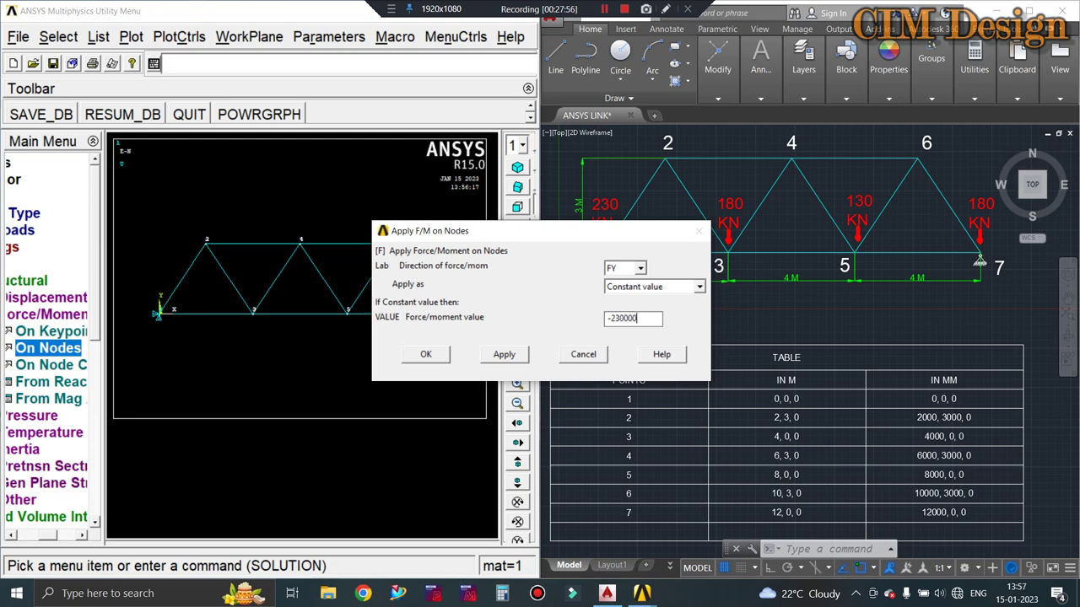
pyautogui.click(504, 354)
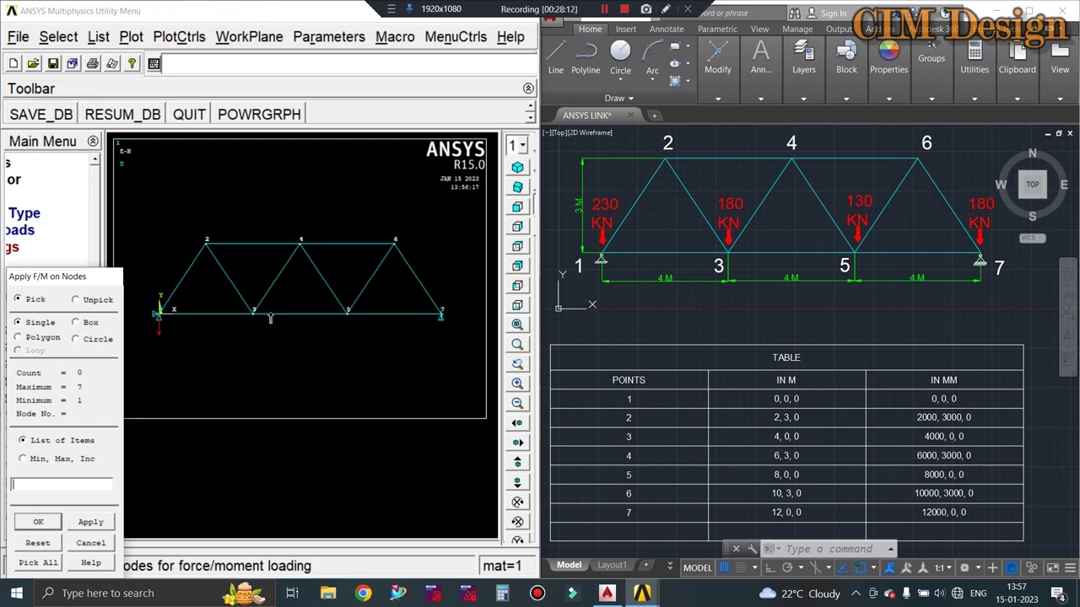
# Apply a constant FY force of -180000 on node 3
pyautogui.click(77, 527)
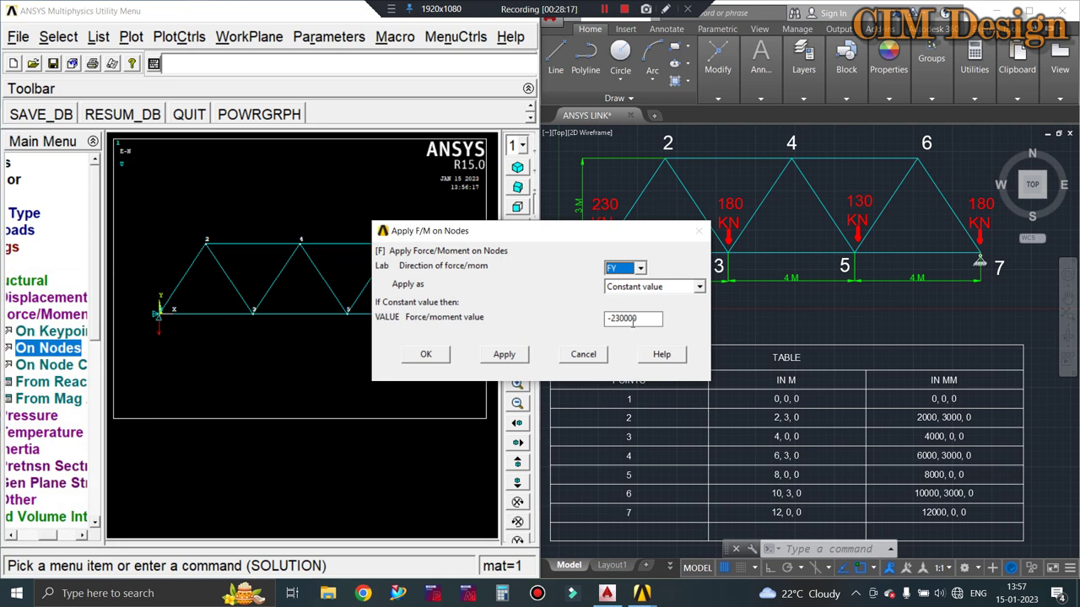
pyautogui.click(621, 319)
pyautogui.write('18')
pyautogui.click(506, 354)
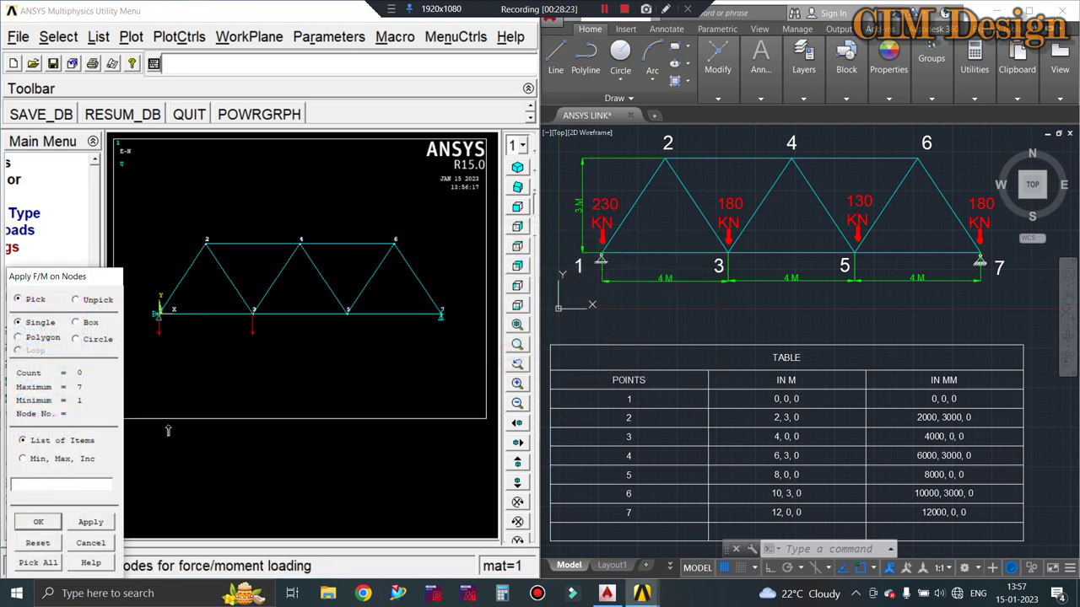
# Apply a constant FY force of -130000 on node 5
pyautogui.click(342, 332)
pyautogui.click(90, 523)
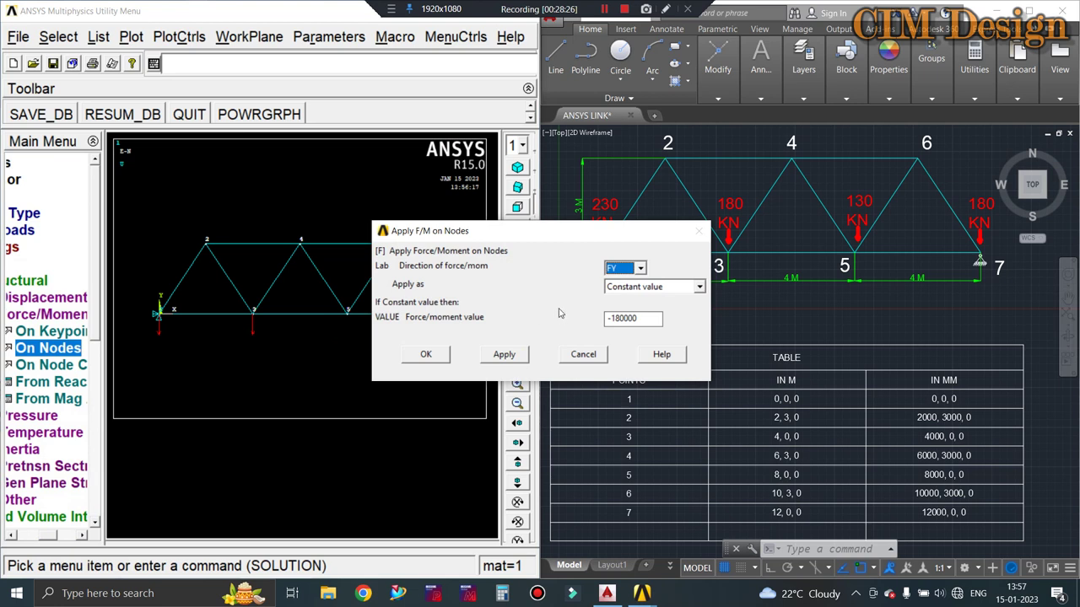
pyautogui.click(623, 321)
pyautogui.write('6')
pyautogui.click(503, 355)
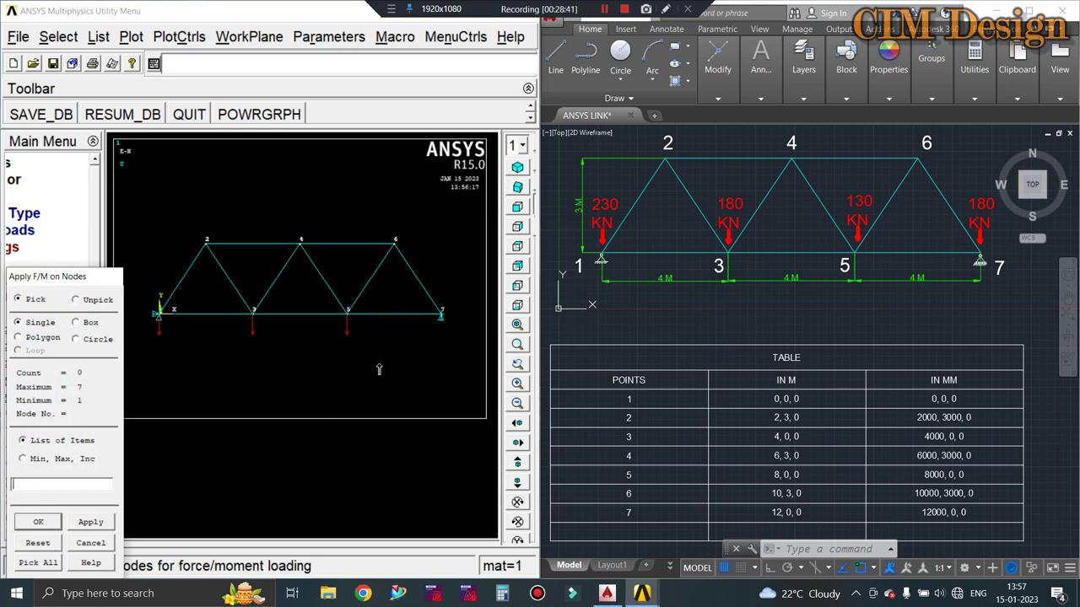
# Apply a constant FY force of -180000 on node 7 and finish applying the nodal forces
pyautogui.click(424, 334)
pyautogui.click(93, 522)
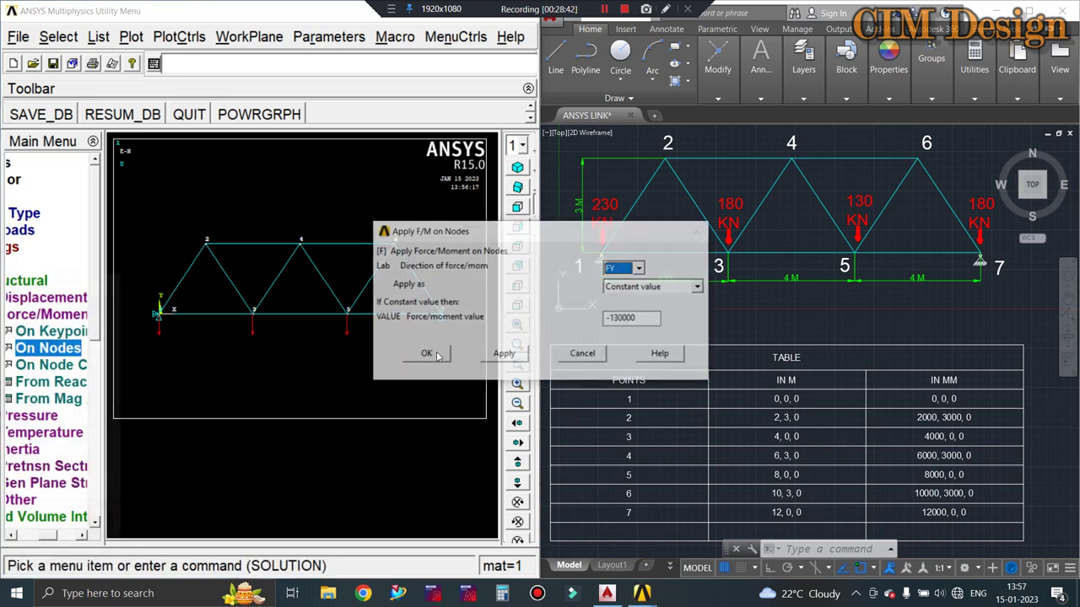
pyautogui.click(621, 318)
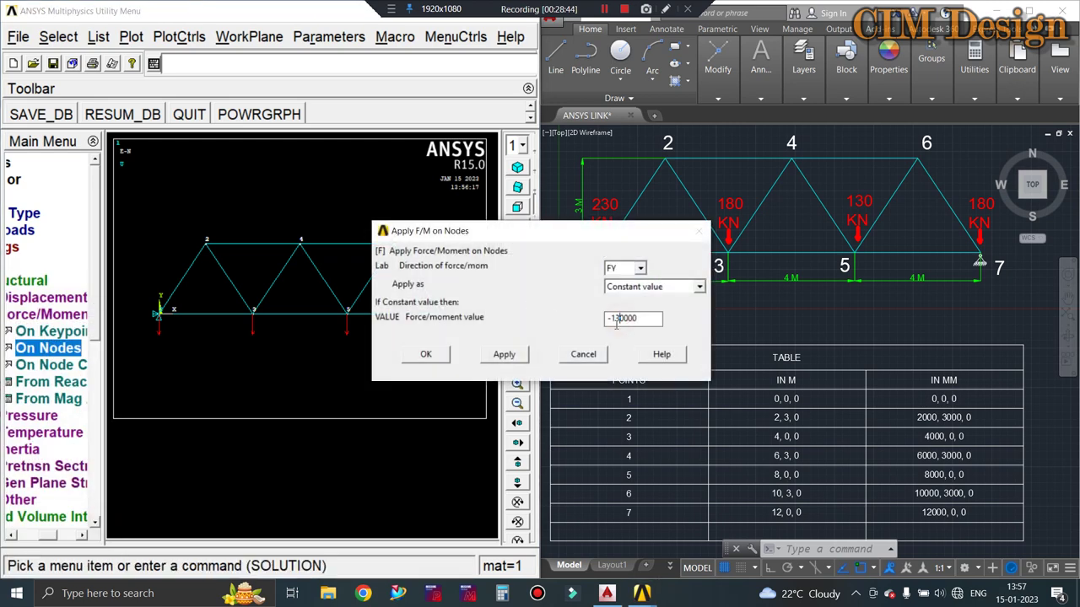
pyautogui.press('BackSpace')
pyautogui.write('8')
pyautogui.click(516, 358)
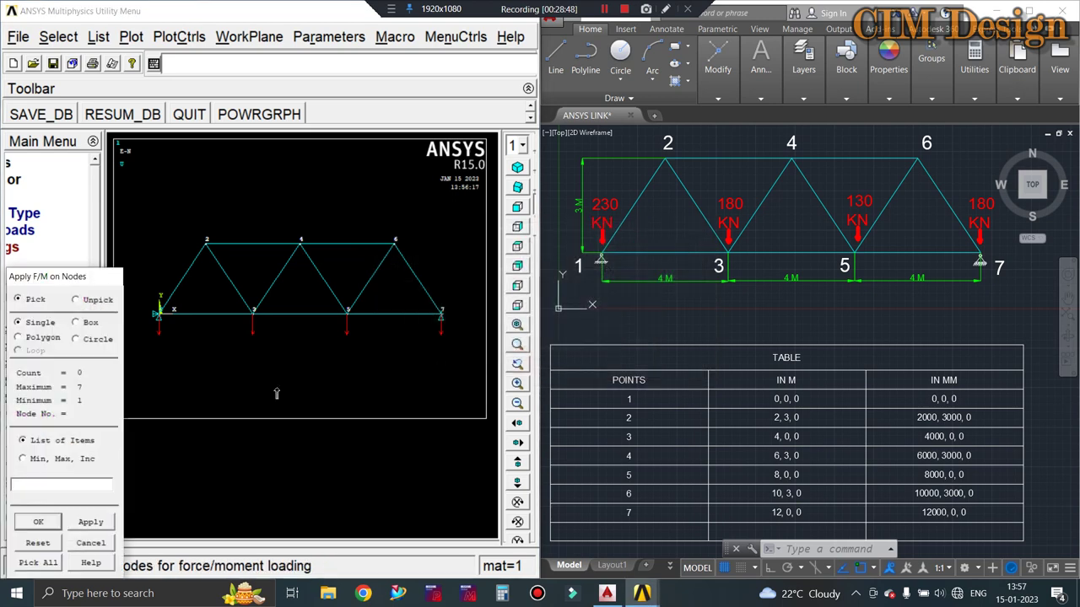
pyautogui.click(38, 522)
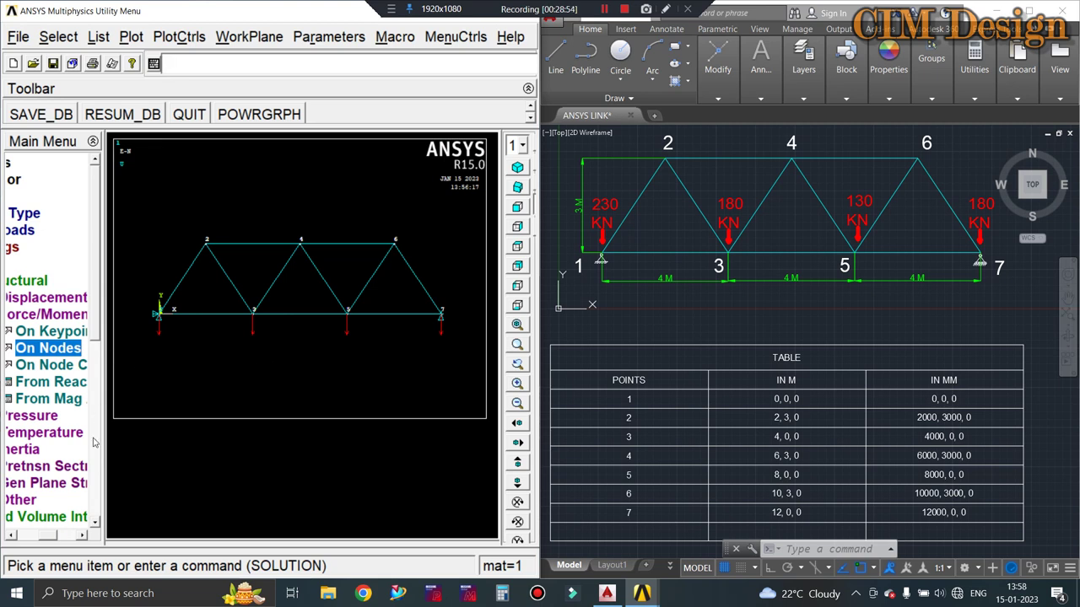
# Enlarge the ANSYS window and look at how structural forces on nodes are deleted, without picking any node
pyautogui.doubleClick(305, 22)
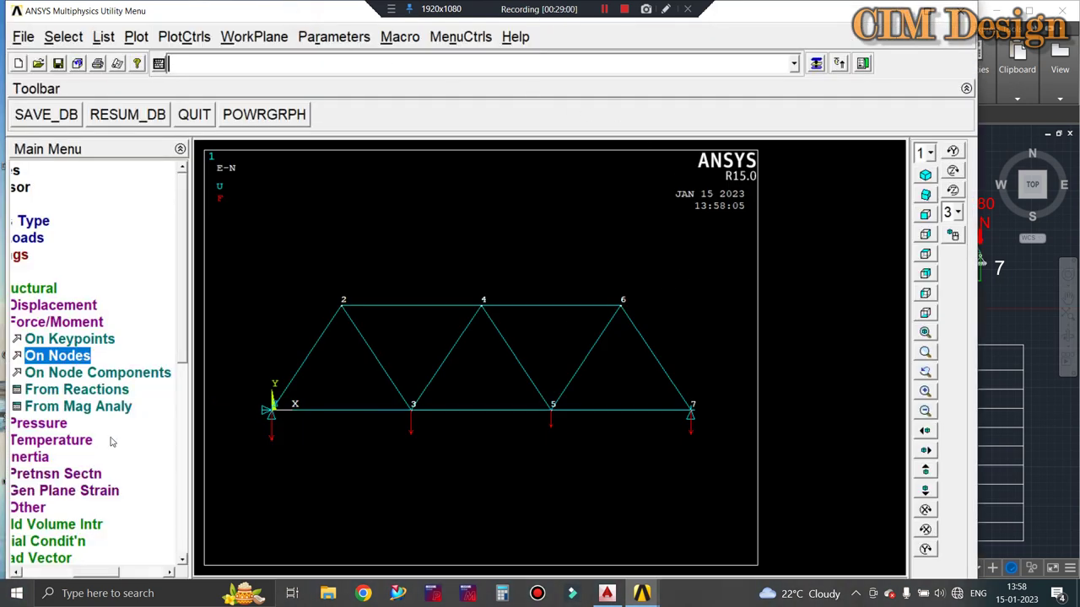
pyautogui.moveTo(94, 573); pyautogui.dragTo(59, 575)
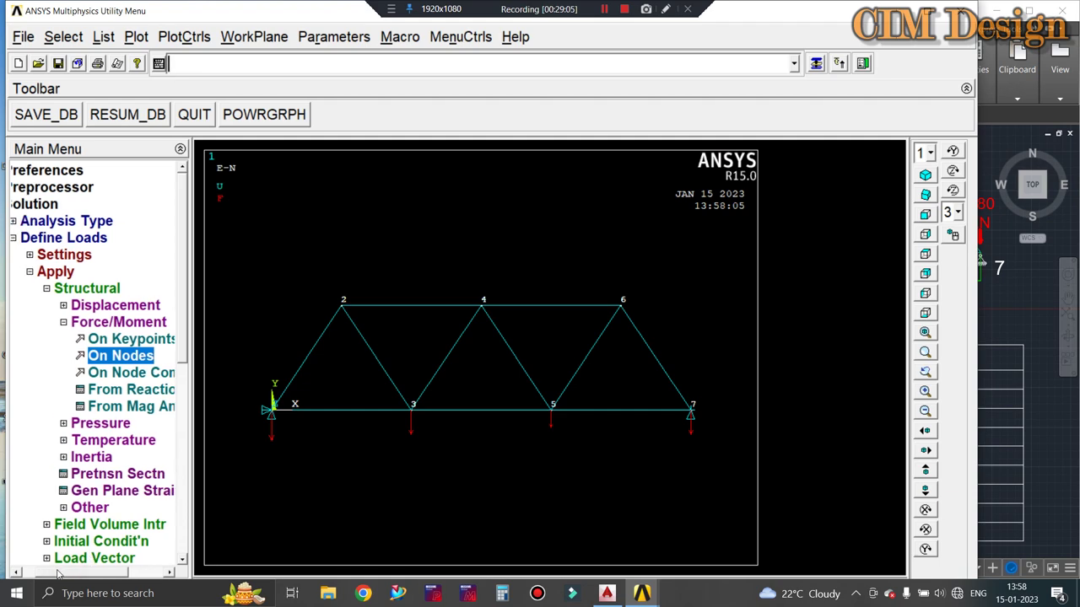
pyautogui.click(48, 289)
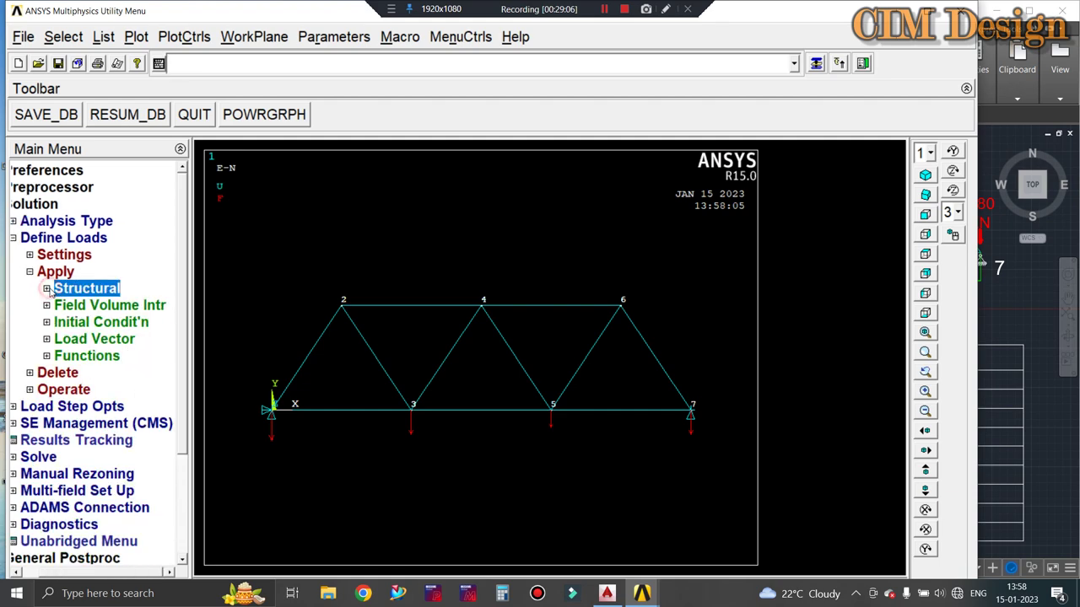
pyautogui.click(30, 374)
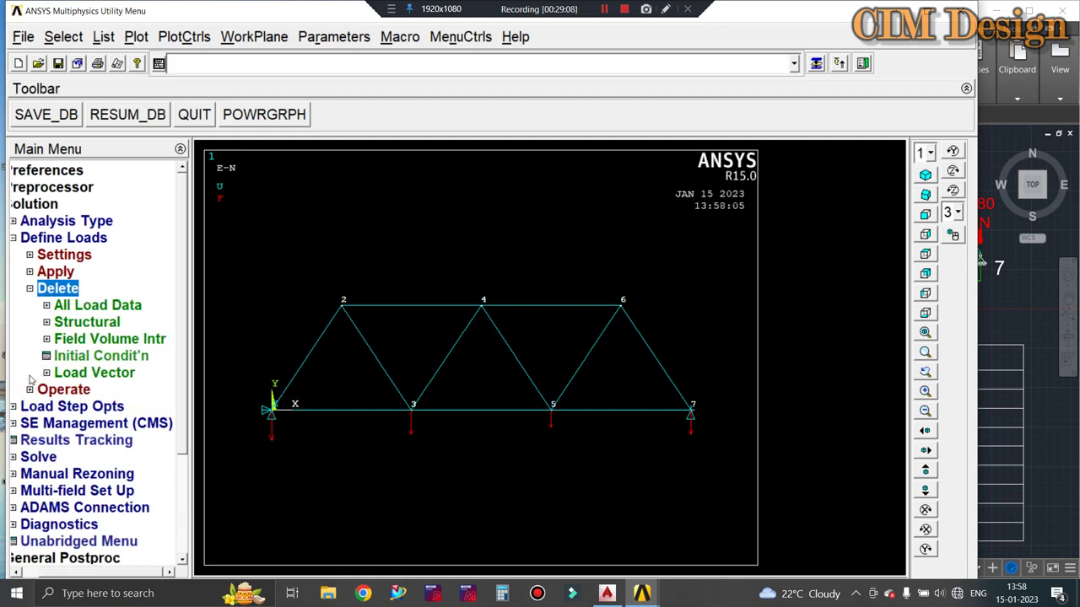
pyautogui.click(52, 323)
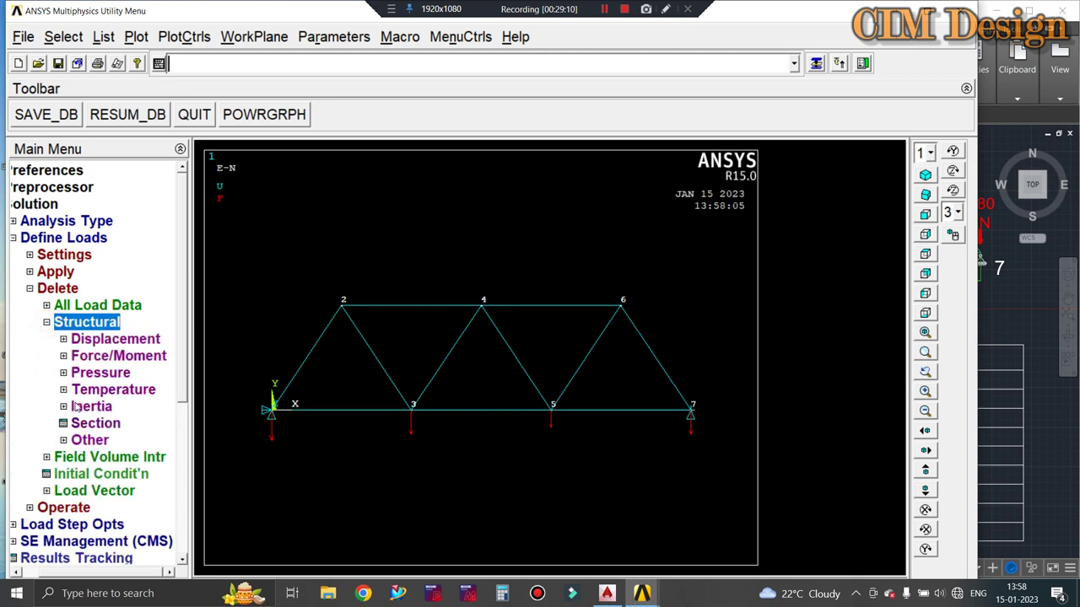
pyautogui.click(98, 358)
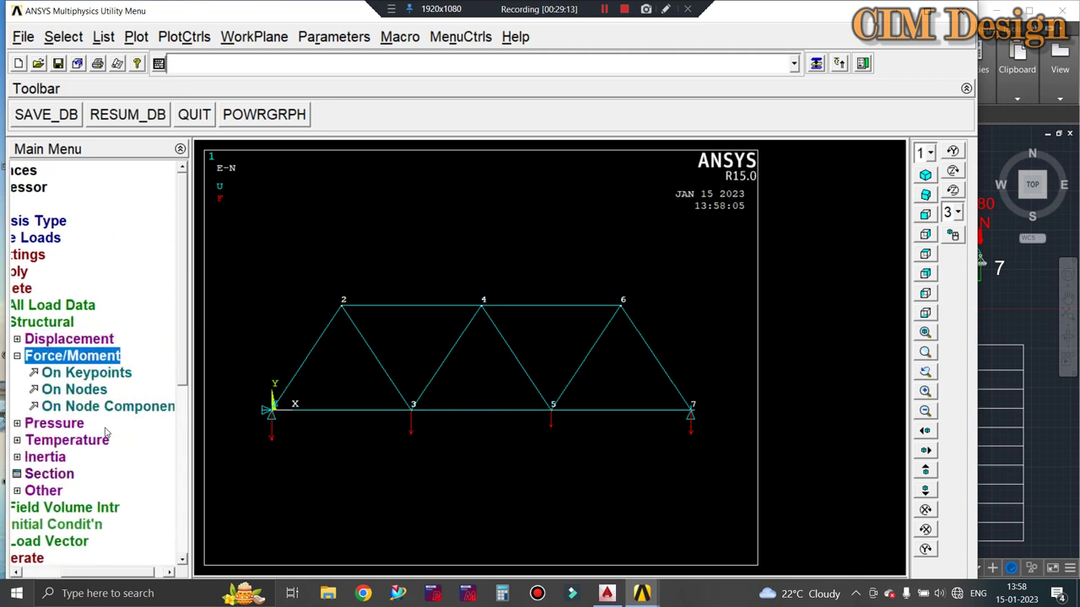
pyautogui.click(73, 391)
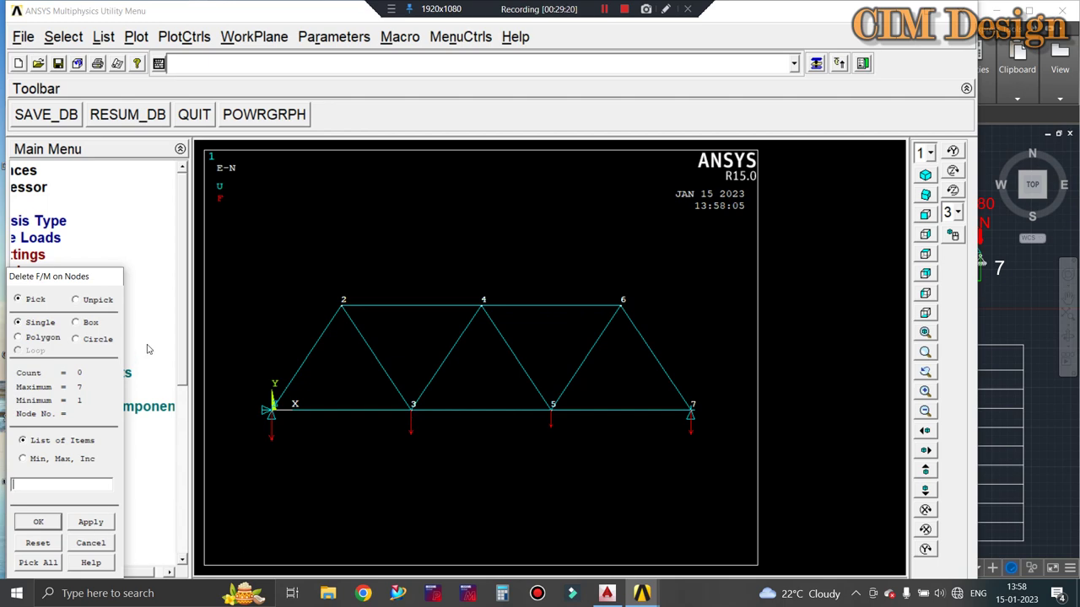
pyautogui.click(38, 522)
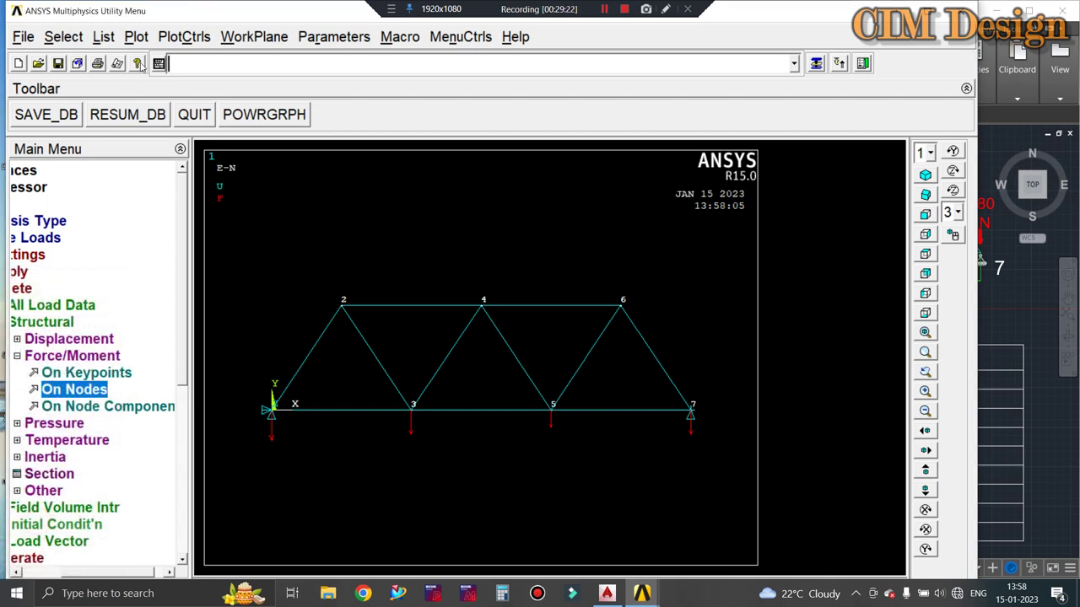
# Redraw the loaded truss as a multi-plot and maximize the ANSYS window
pyautogui.click(136, 37)
pyautogui.click(173, 351)
pyautogui.click(150, 37)
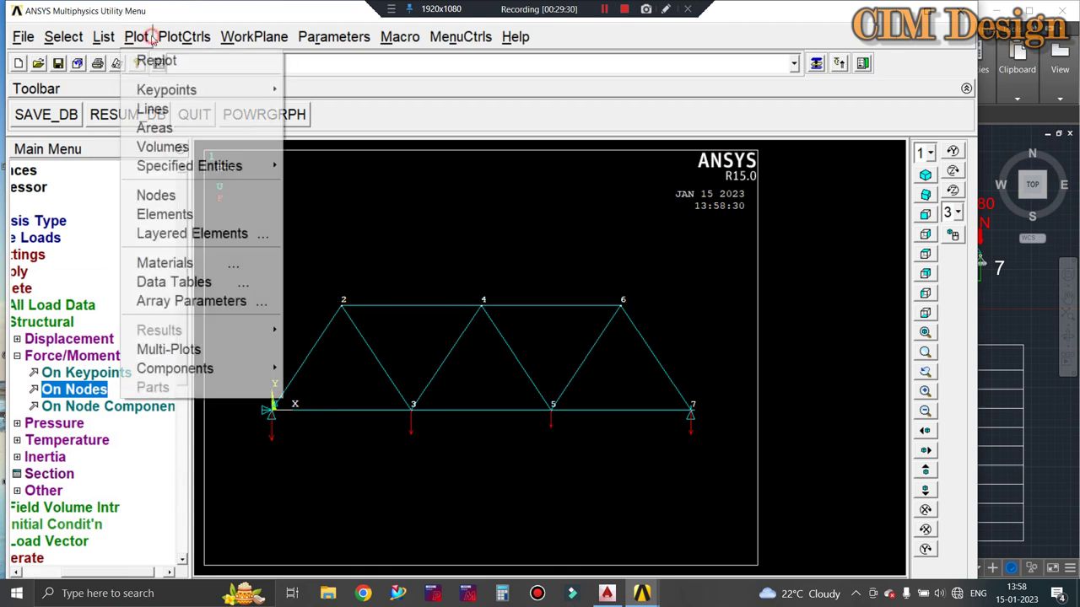
pyautogui.click(154, 350)
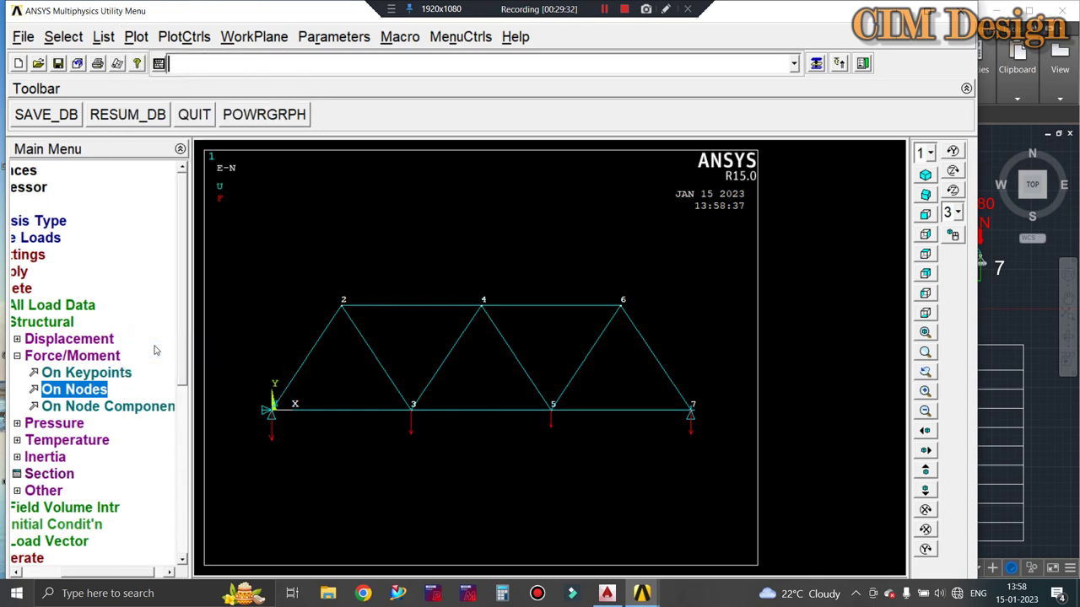
pyautogui.click(938, 11)
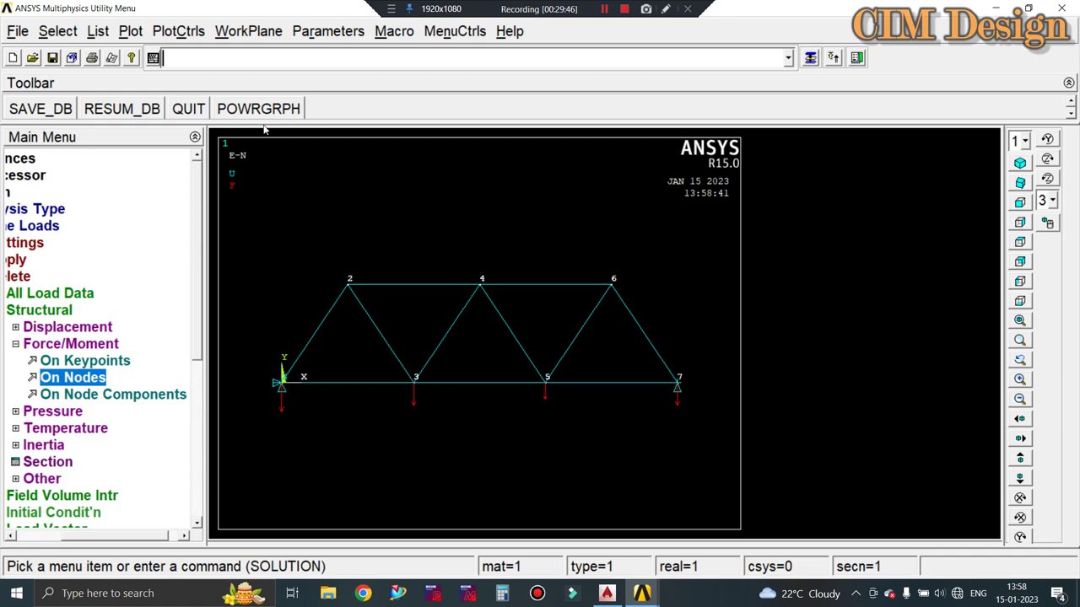
# Capture an image of the loaded truss plot, look at its file options and close it unsaved
pyautogui.click(178, 31)
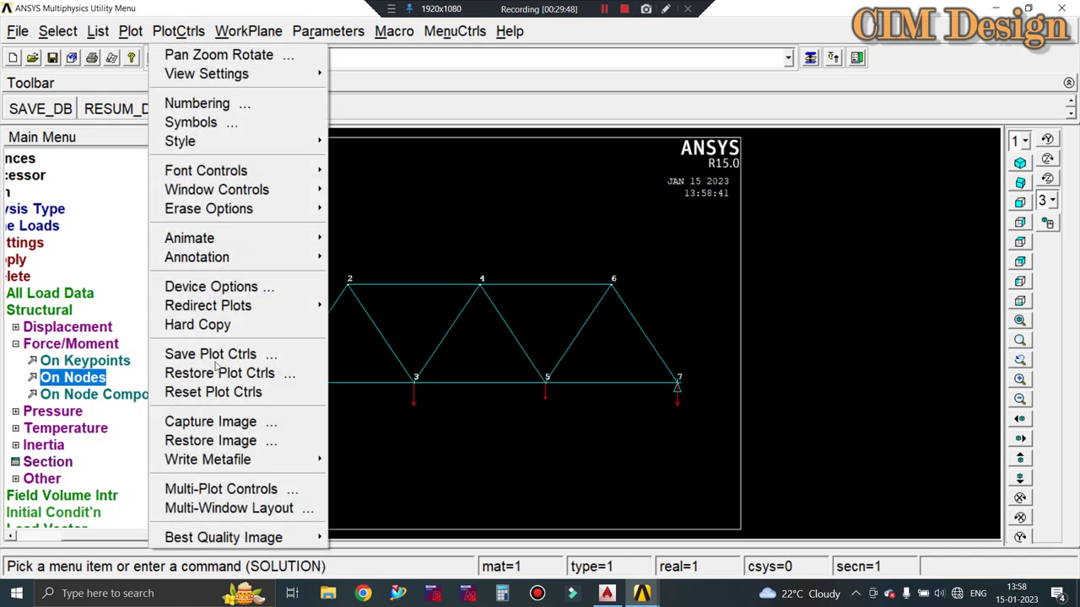
pyautogui.click(207, 422)
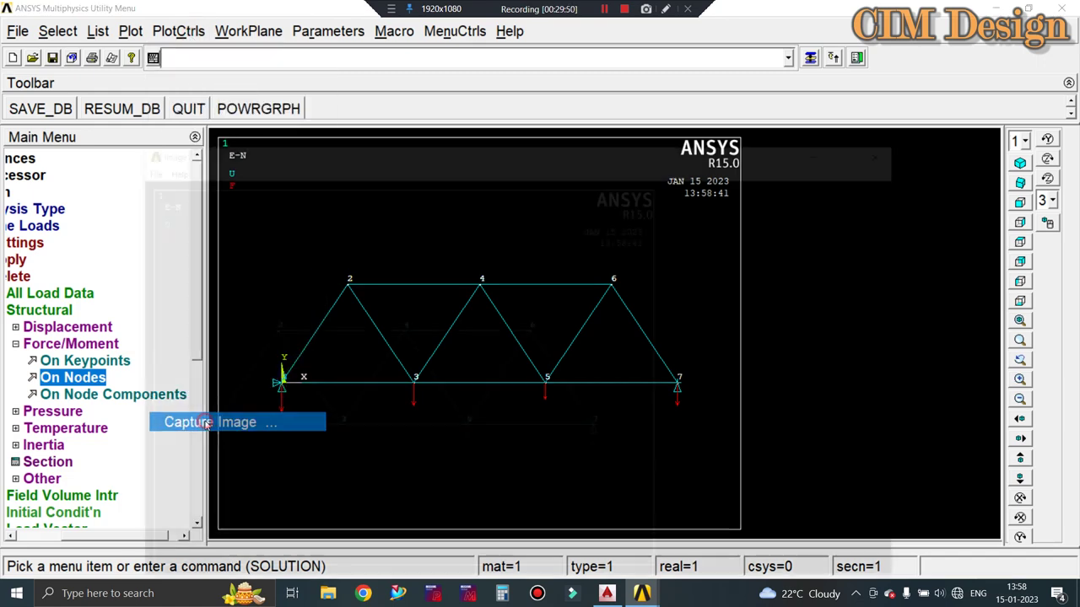
pyautogui.click(143, 168)
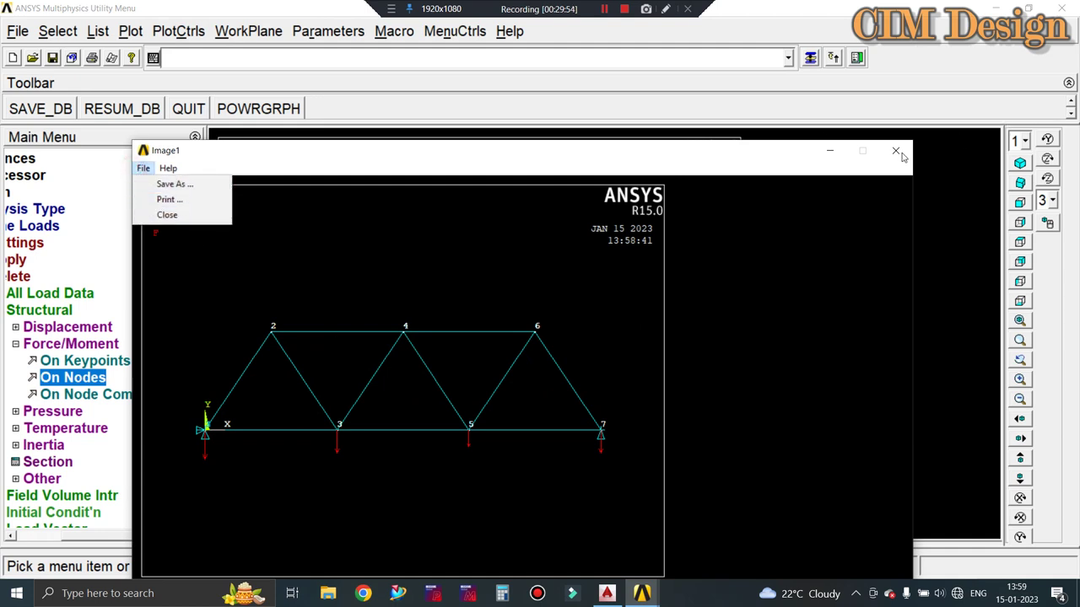
pyautogui.click(263, 159)
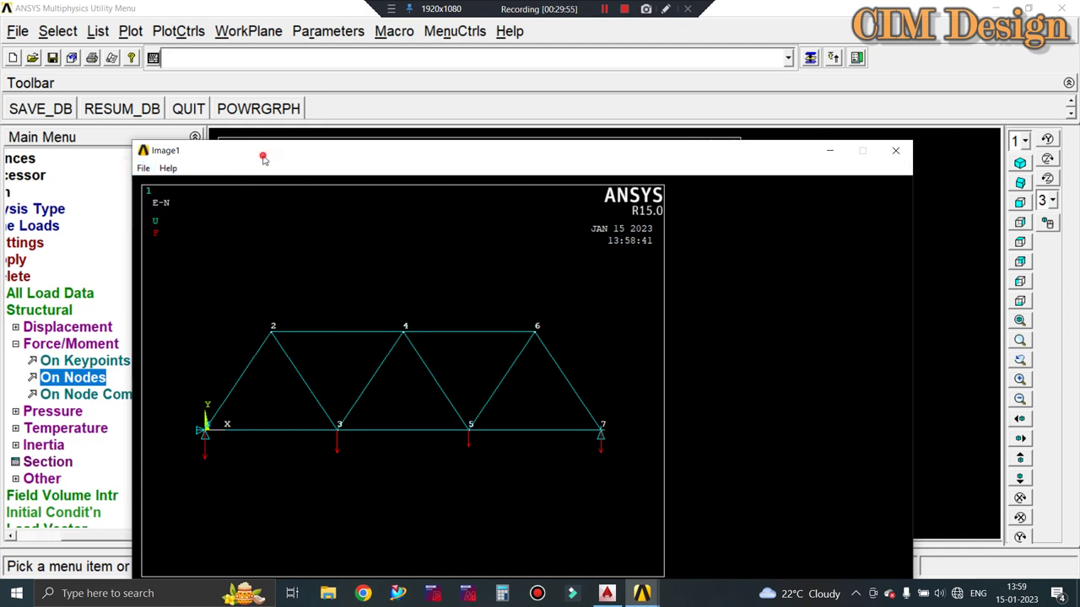
pyautogui.click(896, 154)
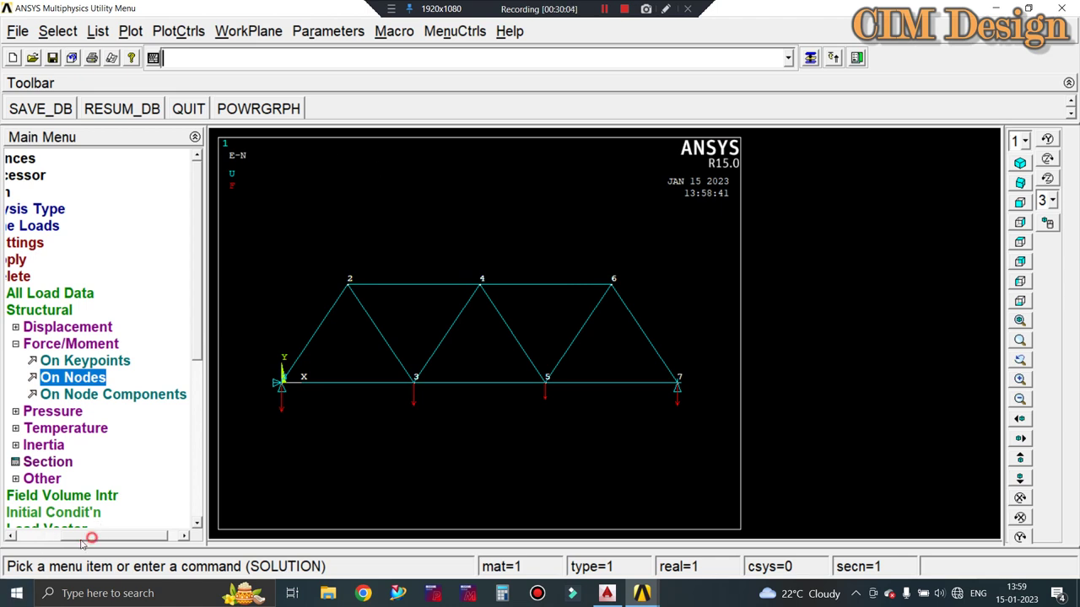
# Collapse the load definition options and return to the Solution options after a look at General Postproc
pyautogui.moveTo(89, 538); pyautogui.dragTo(37, 538)
pyautogui.click(46, 277)
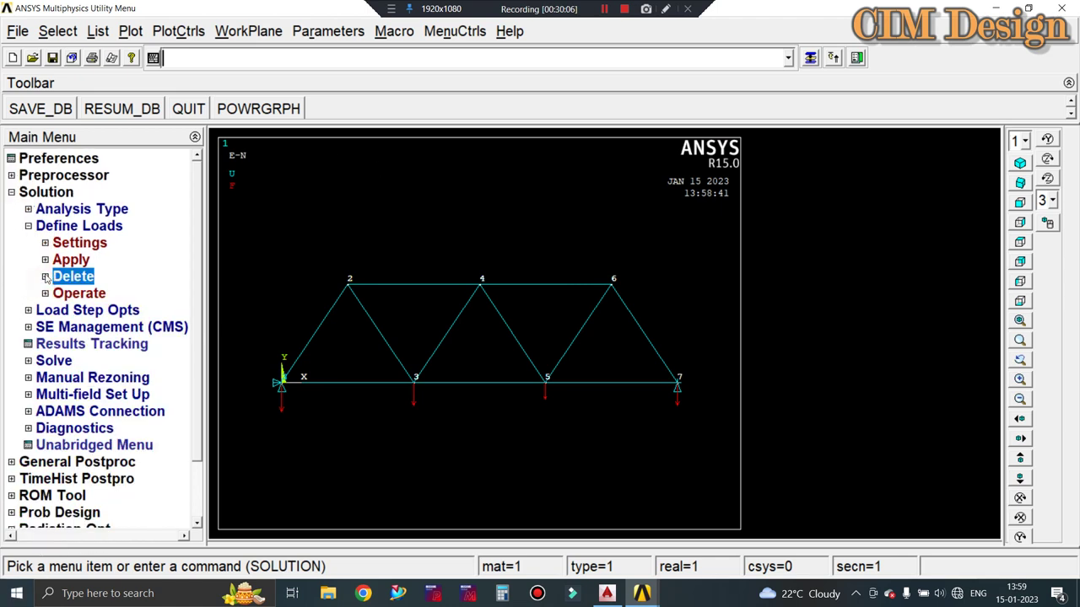
pyautogui.click(28, 226)
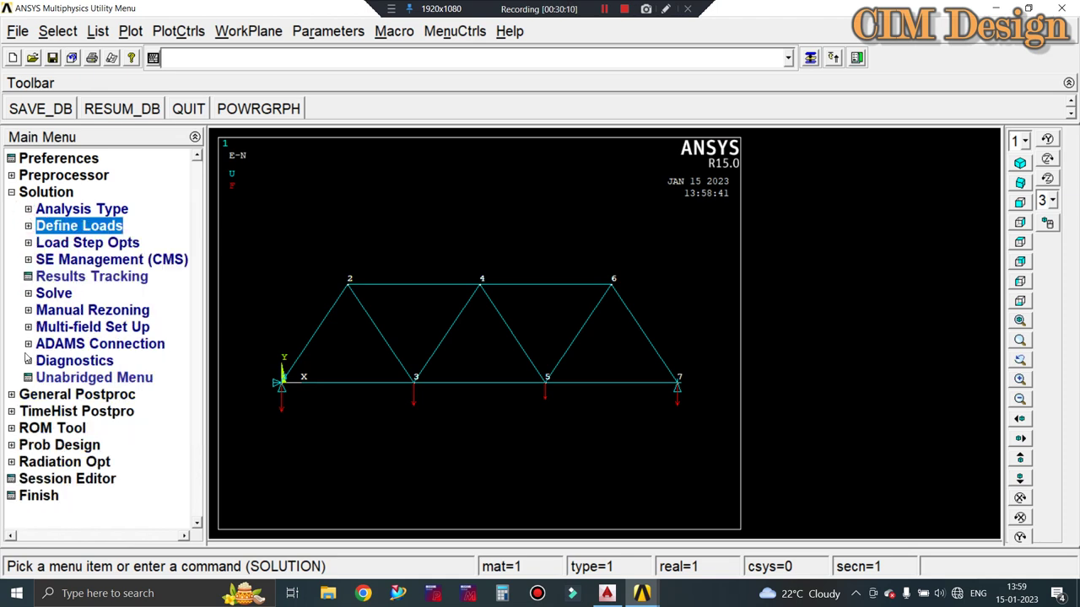
pyautogui.click(11, 192)
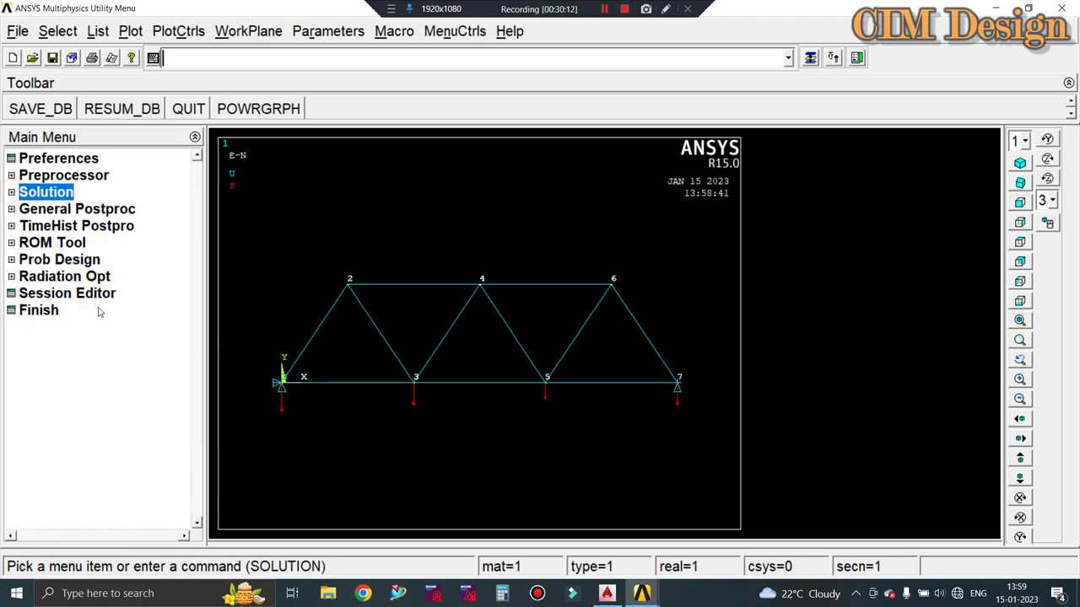
pyautogui.click(11, 208)
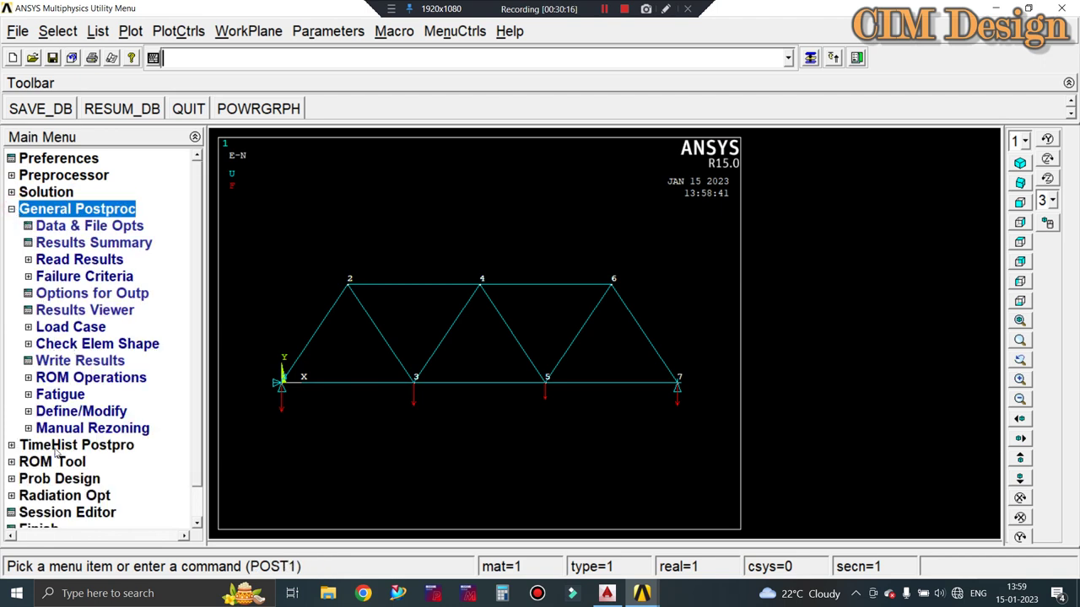
pyautogui.click(11, 192)
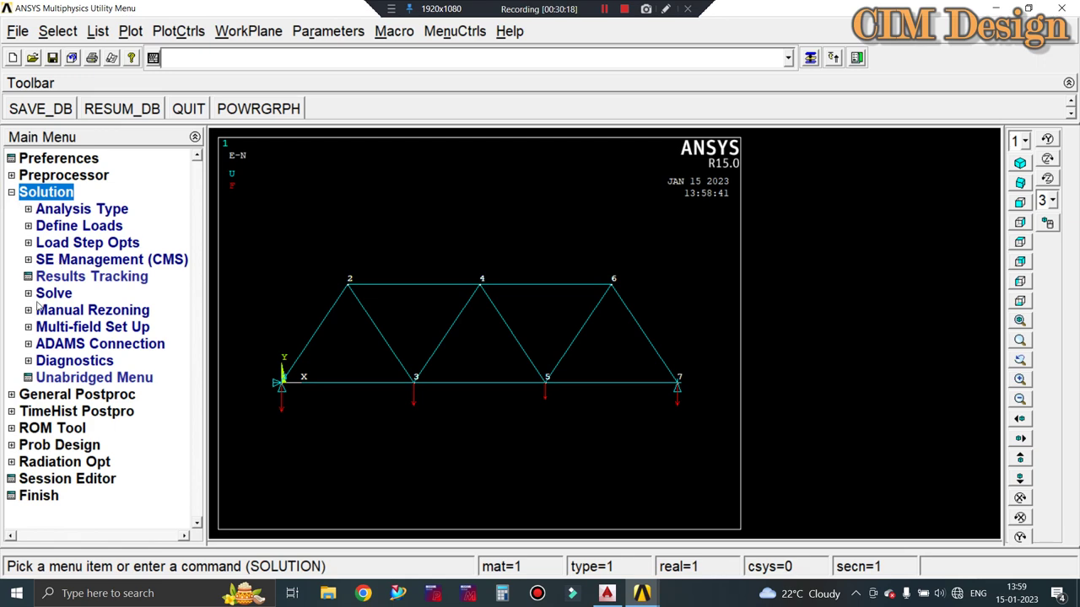
# Solve the current load step, dismiss the solution windows and open the General Postproc options
pyautogui.click(52, 295)
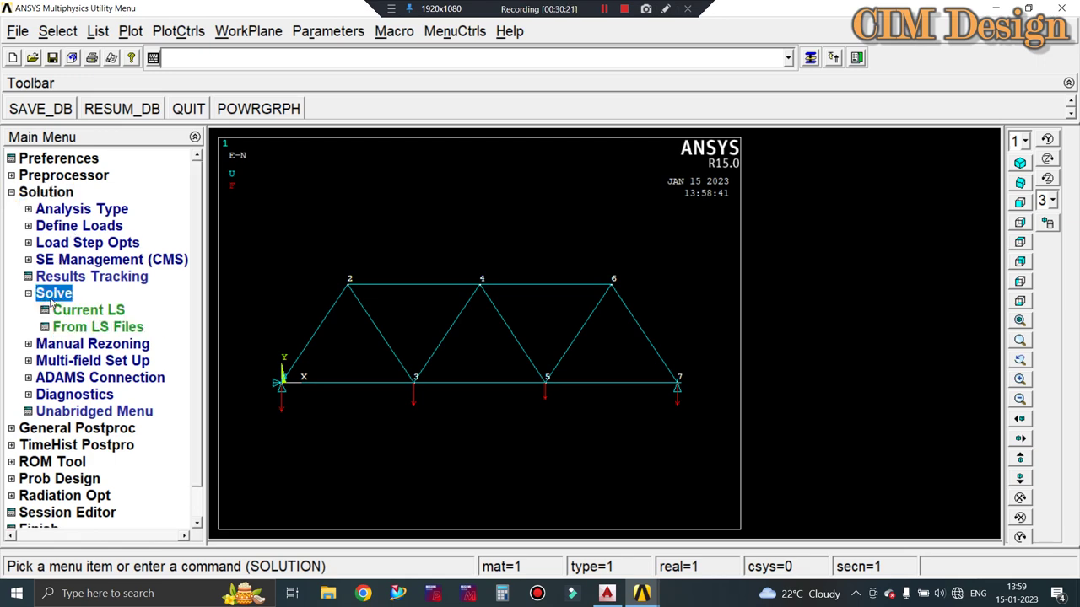
pyautogui.click(98, 316)
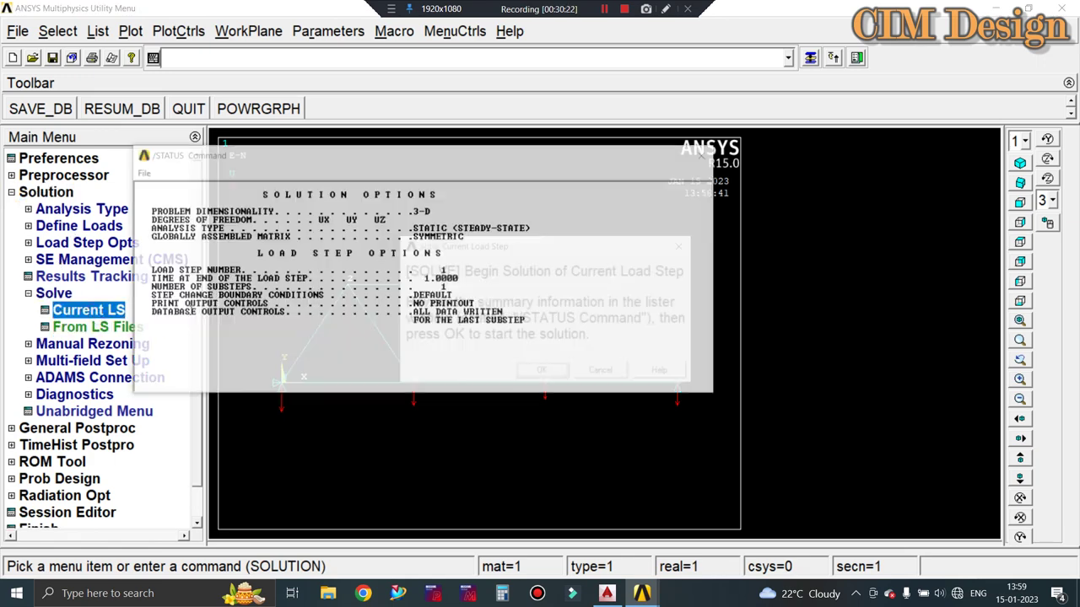
pyautogui.click(542, 368)
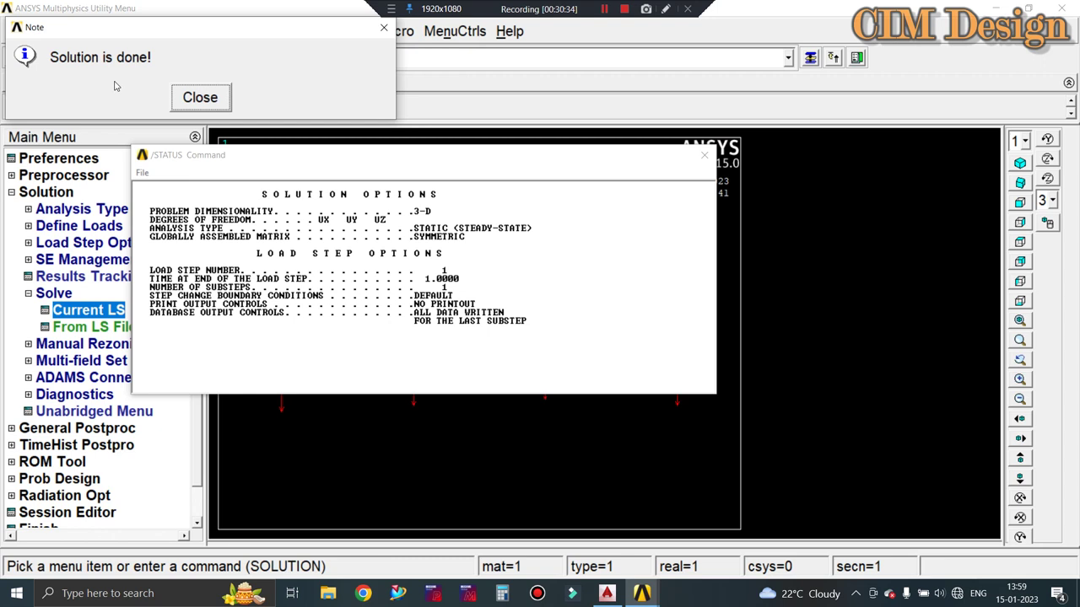
pyautogui.click(187, 102)
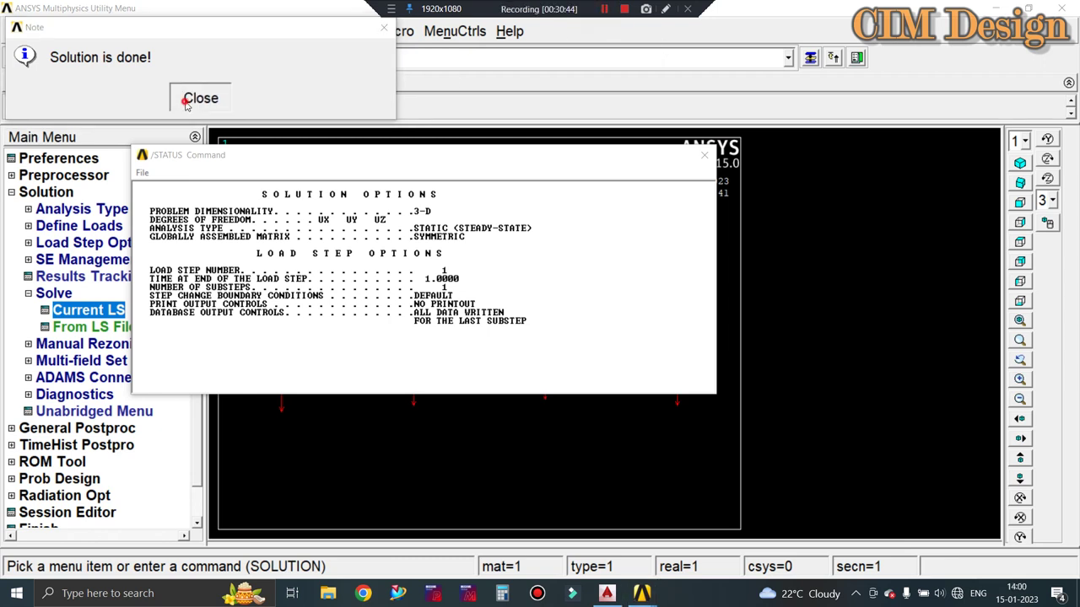
pyautogui.click(704, 156)
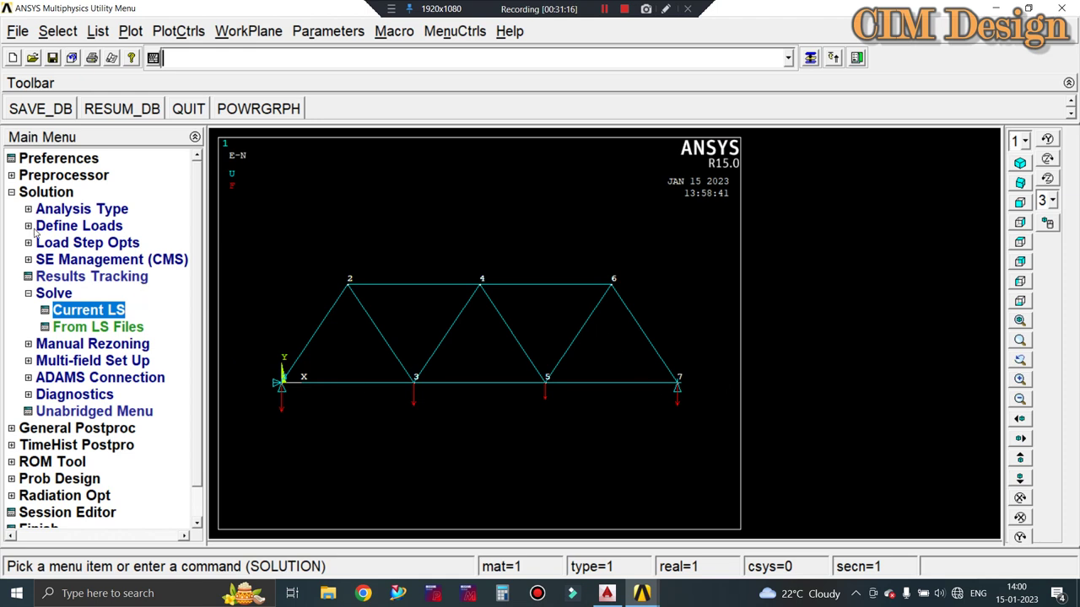
pyautogui.click(11, 193)
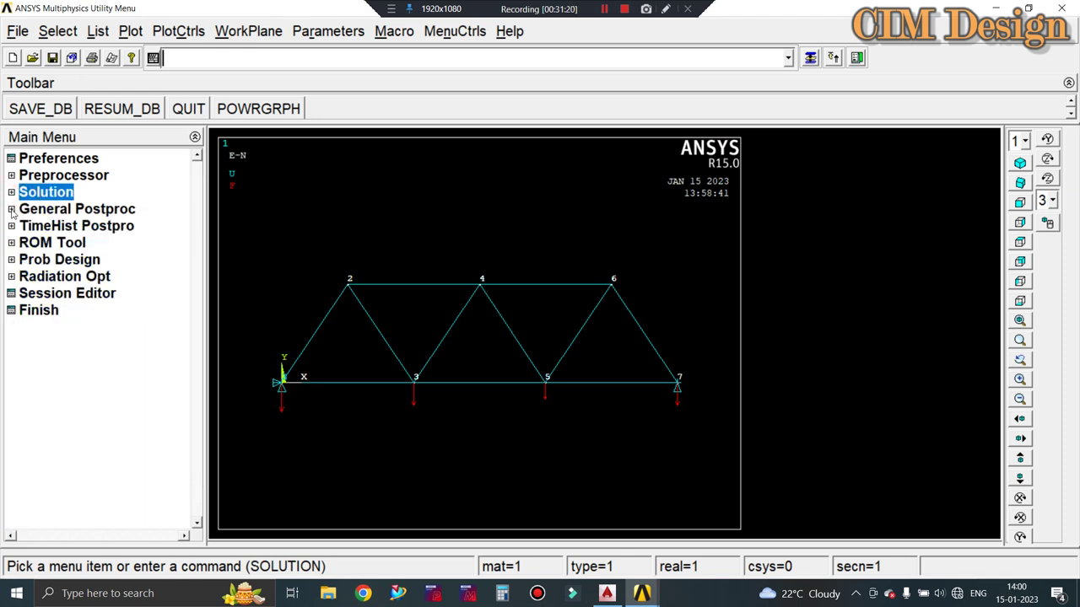
pyautogui.click(12, 209)
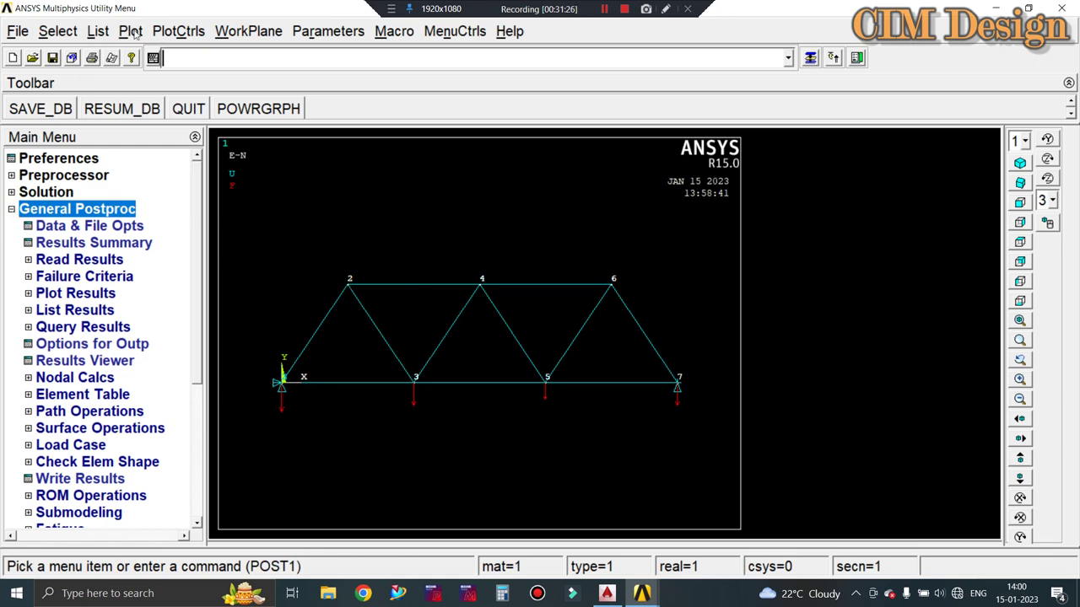
pyautogui.click(161, 33)
pyautogui.click(197, 103)
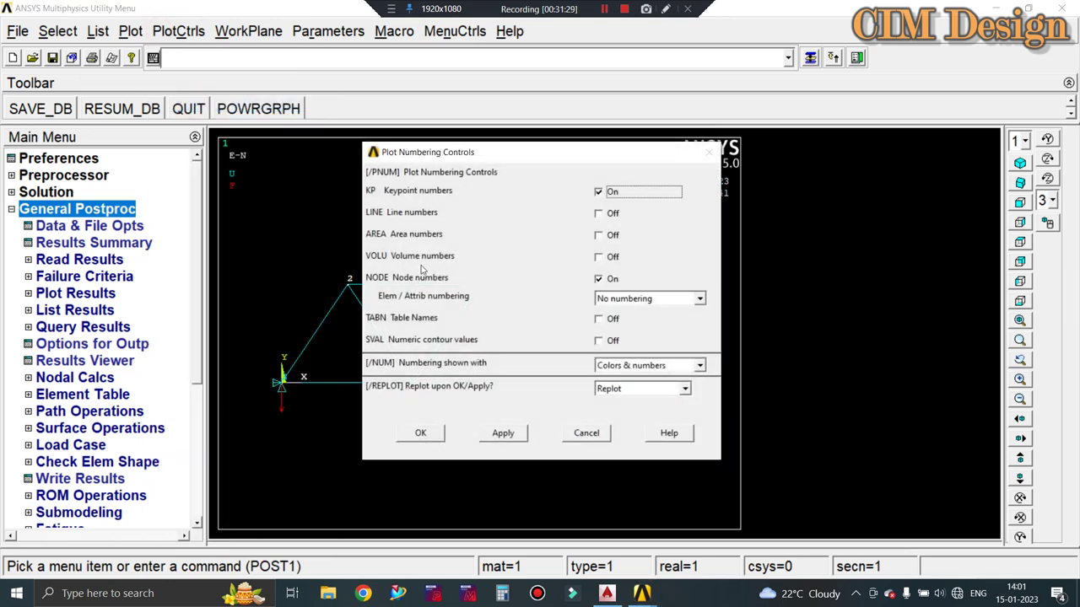
pyautogui.moveTo(458, 152); pyautogui.dragTo(657, 139)
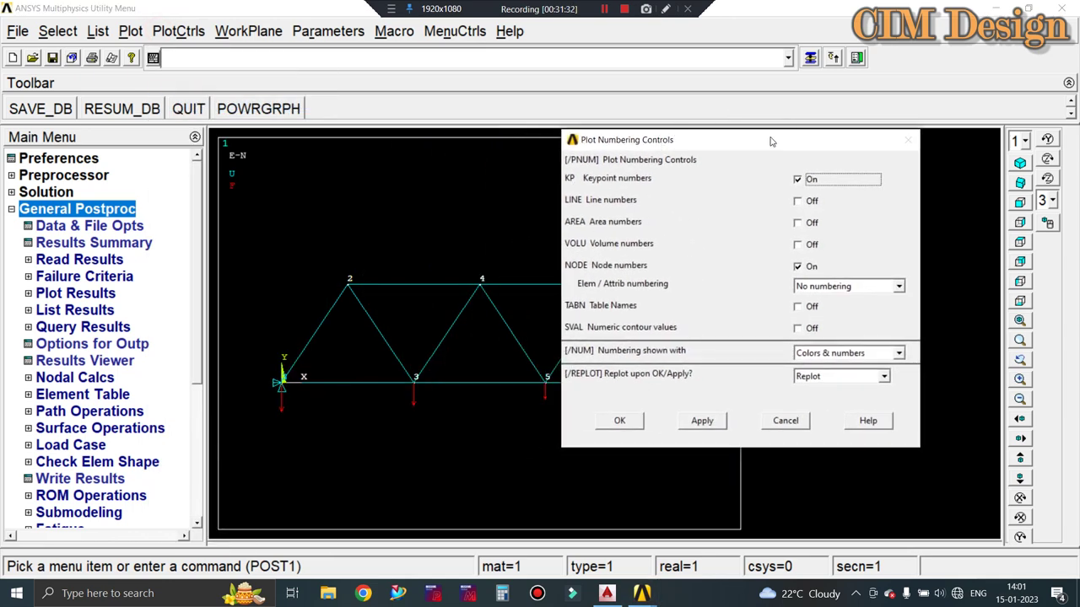
pyautogui.moveTo(764, 143); pyautogui.dragTo(332, 140)
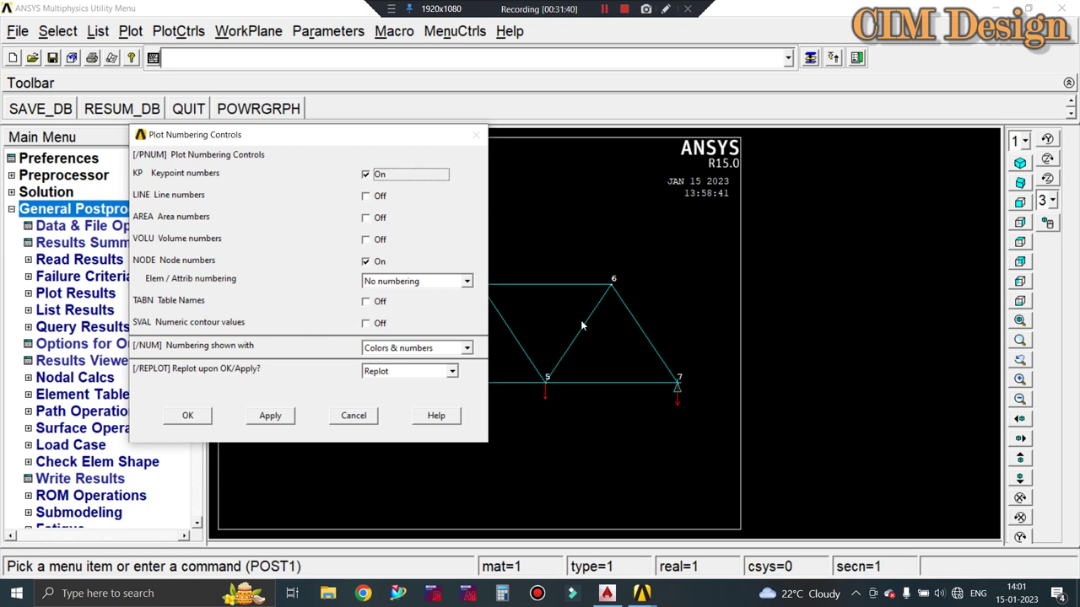
pyautogui.click(354, 416)
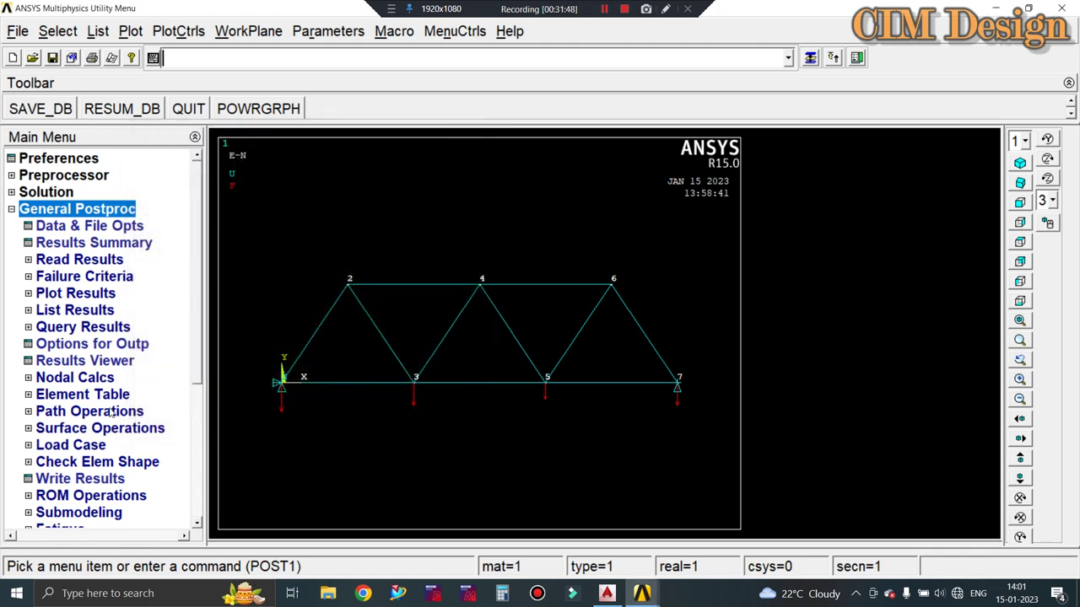
# Plot the truss's deformed shape together with its undeformed shape (Def + undeformed)
pyautogui.click(78, 295)
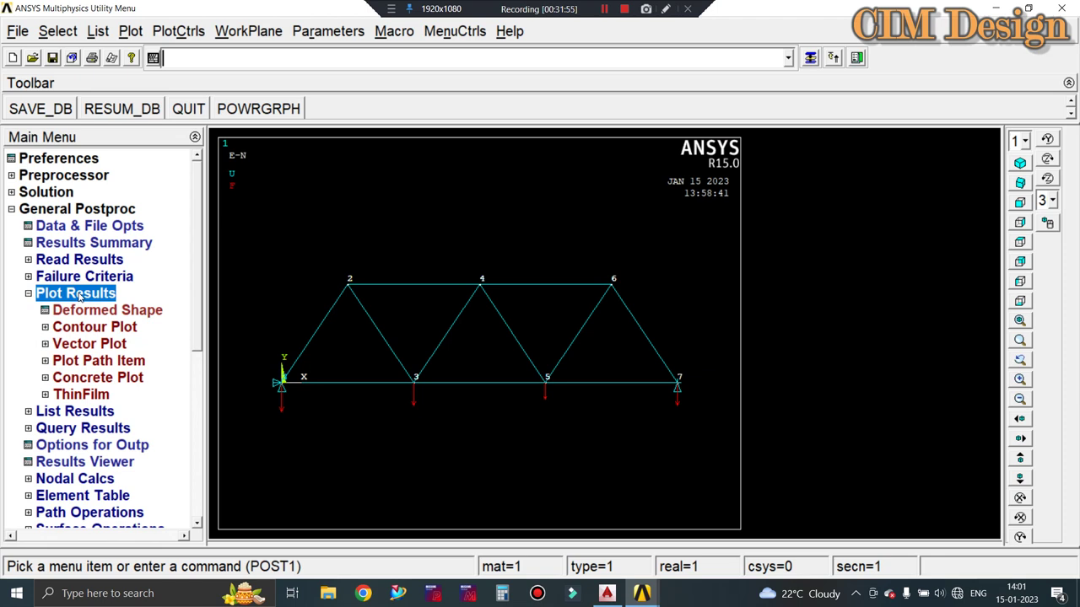
pyautogui.click(90, 312)
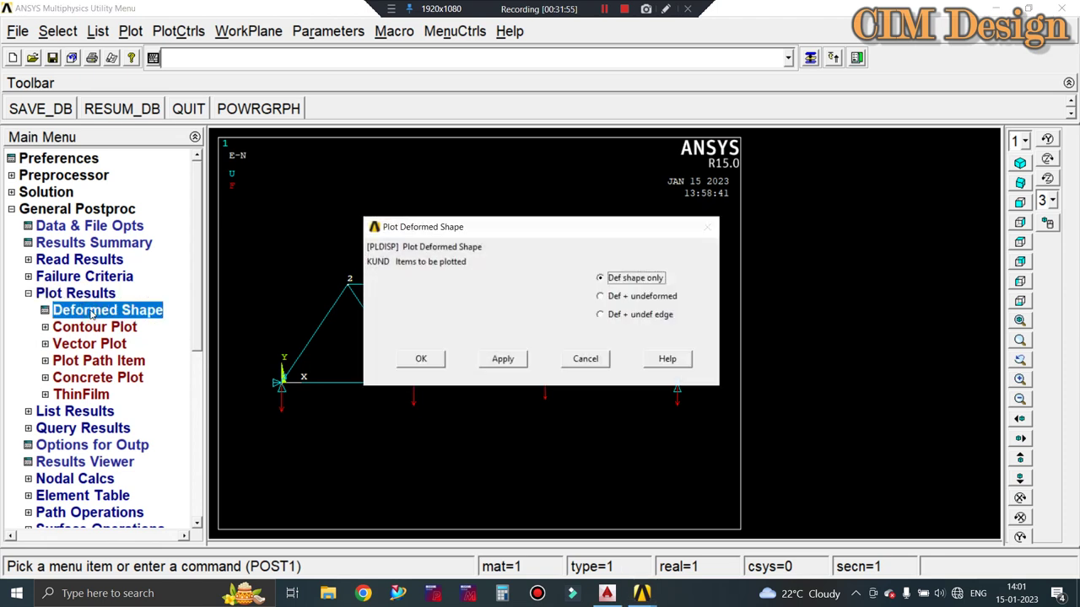
pyautogui.click(638, 297)
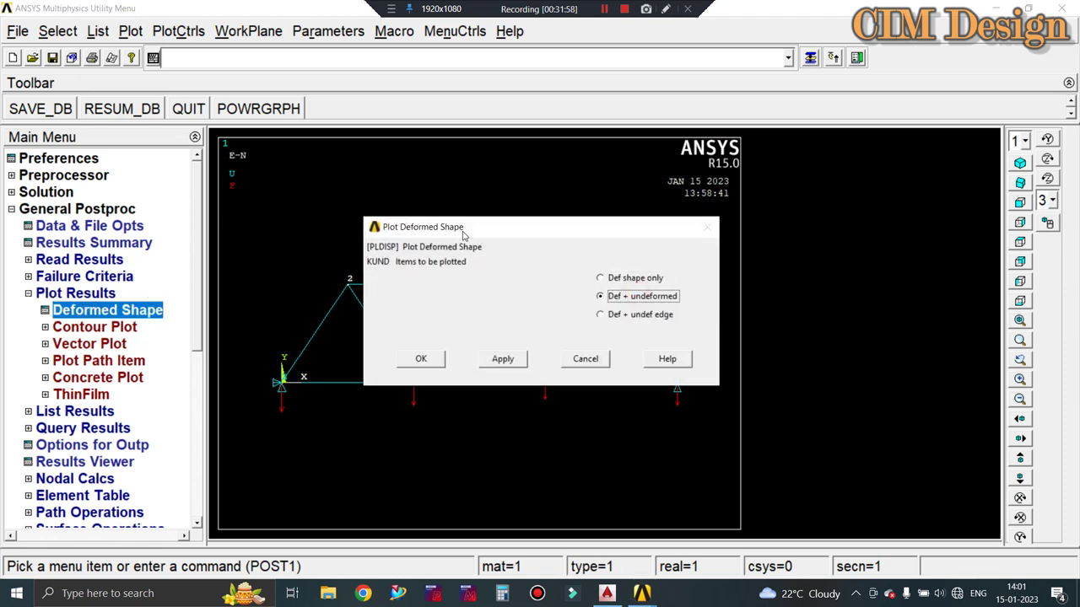
pyautogui.moveTo(462, 235); pyautogui.dragTo(698, 210)
pyautogui.click(739, 333)
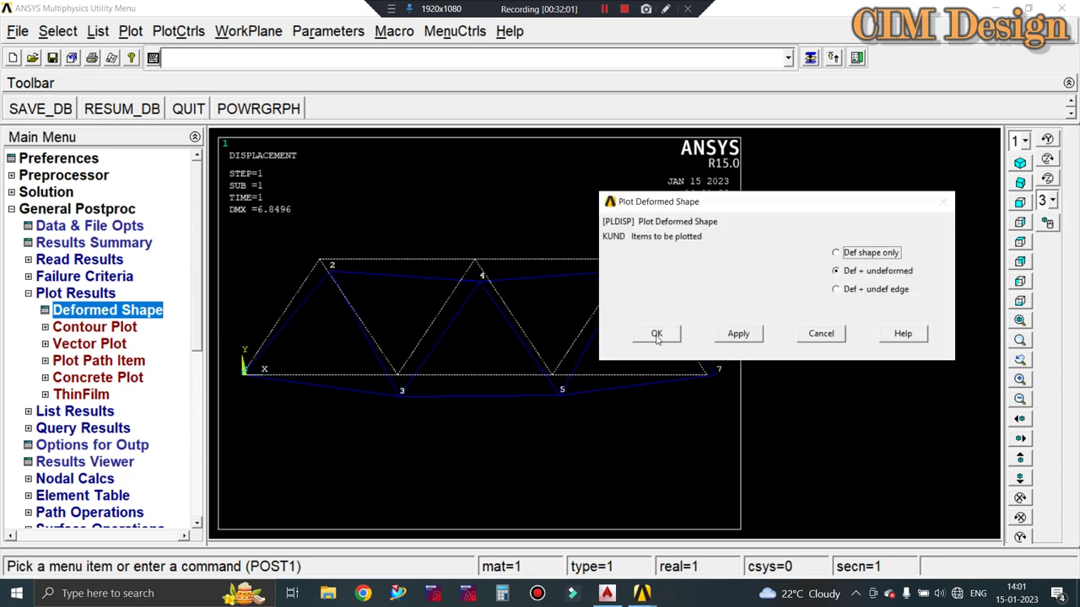
pyautogui.click(657, 334)
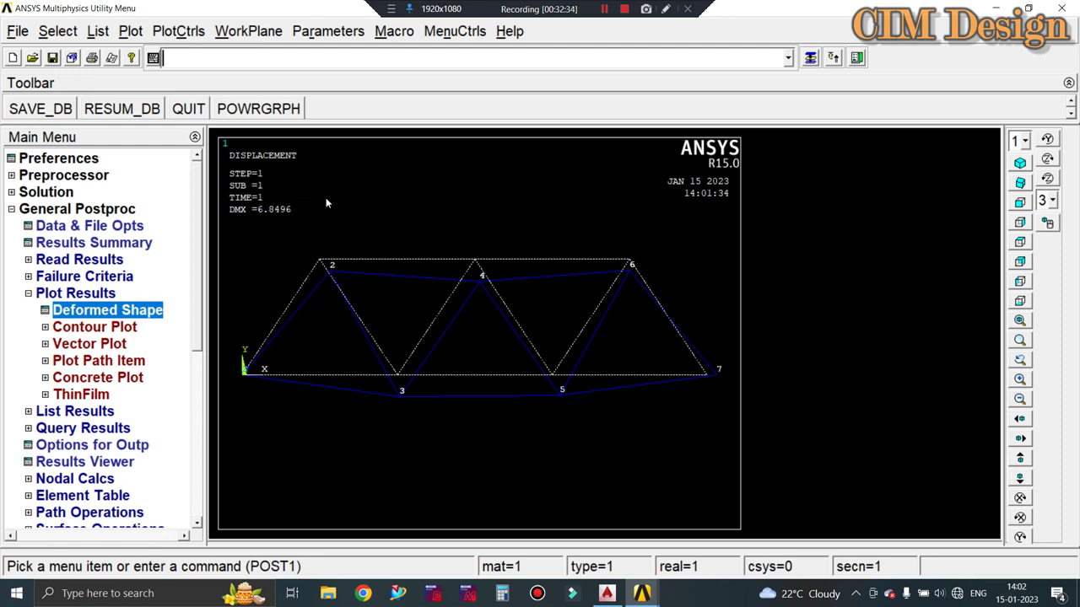
pyautogui.click(130, 34)
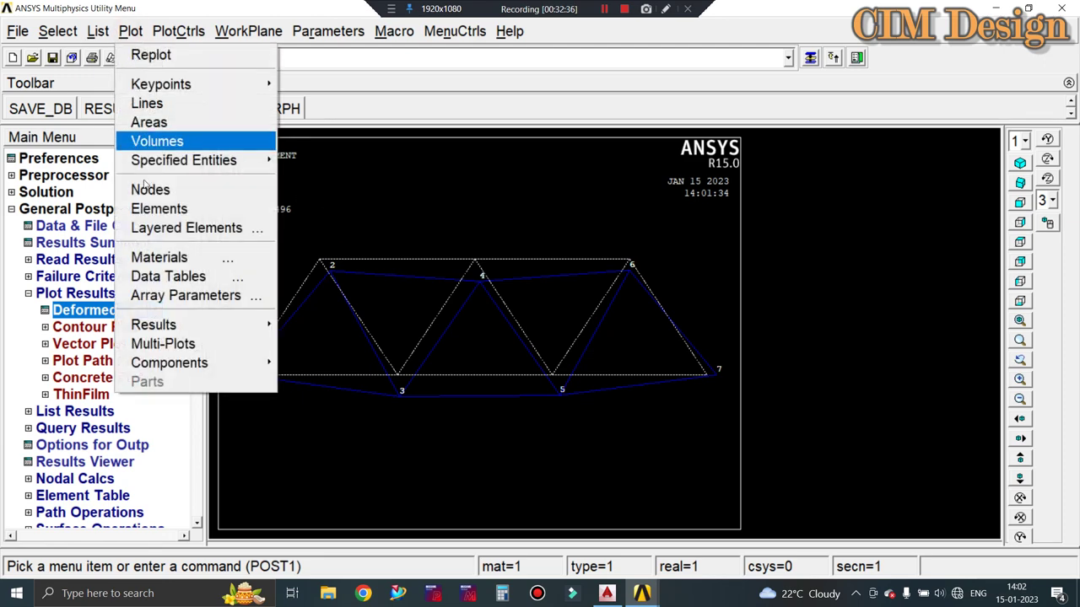
pyautogui.moveTo(168, 30)
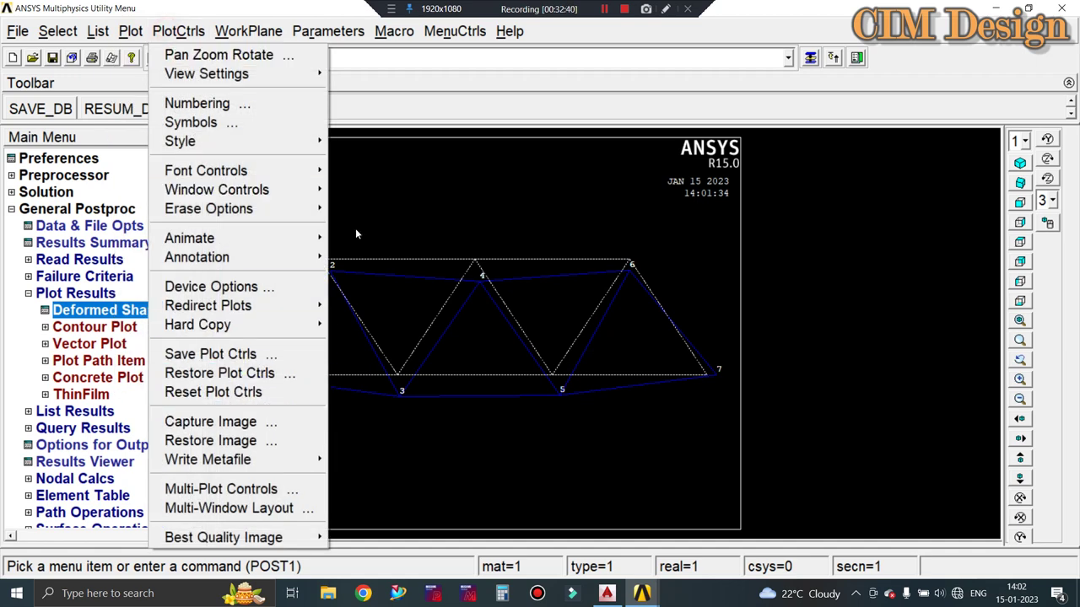
pyautogui.click(389, 185)
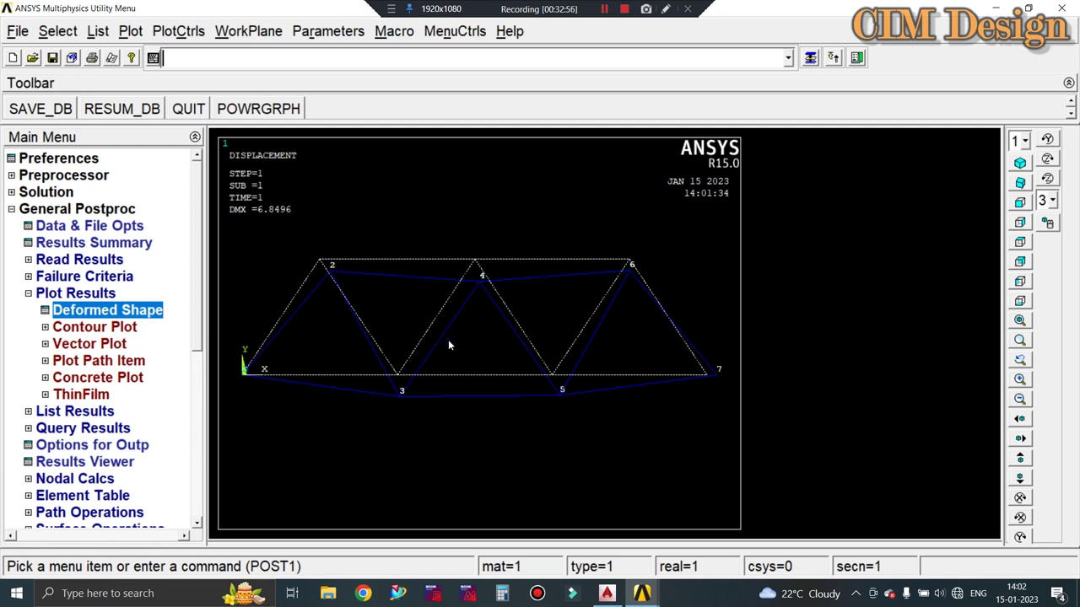
# Turn on numeric contour values in the plot numbering controls and replot the truss
pyautogui.click(178, 31)
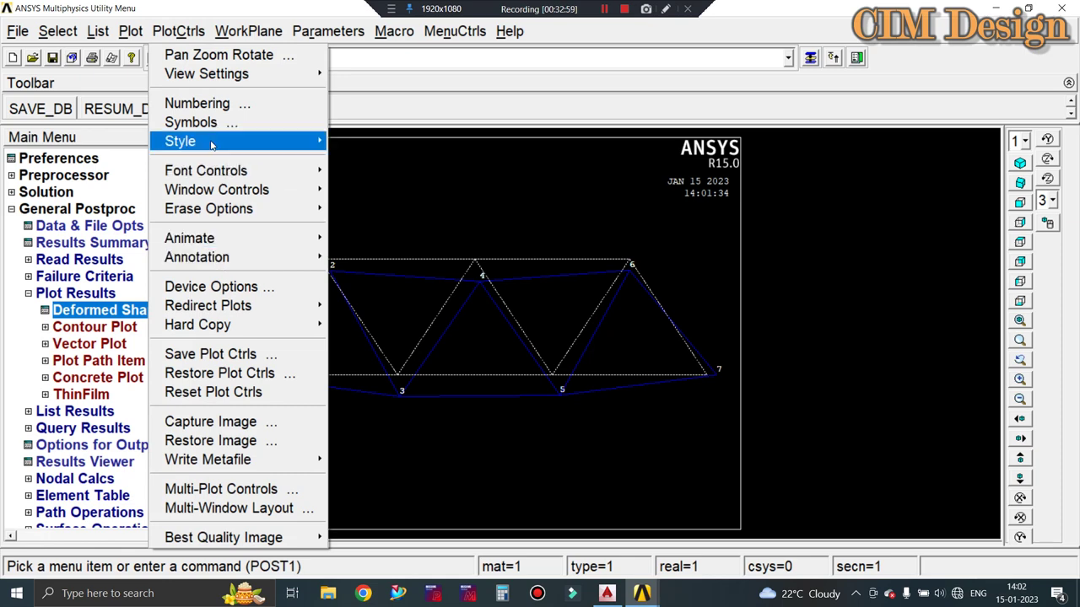
pyautogui.click(211, 103)
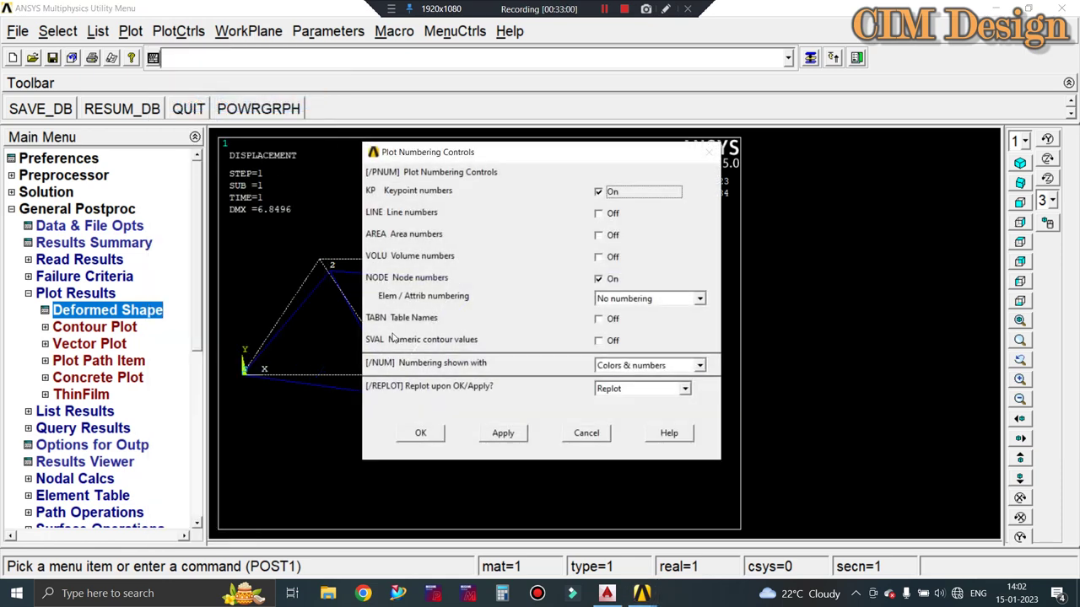
pyautogui.click(599, 341)
pyautogui.click(502, 434)
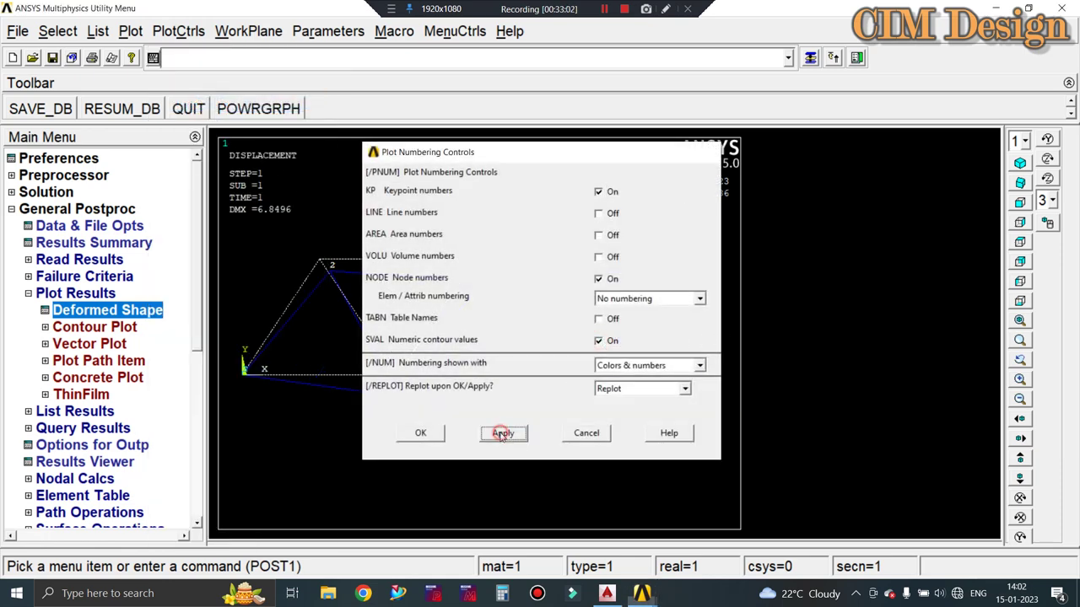
pyautogui.click(420, 434)
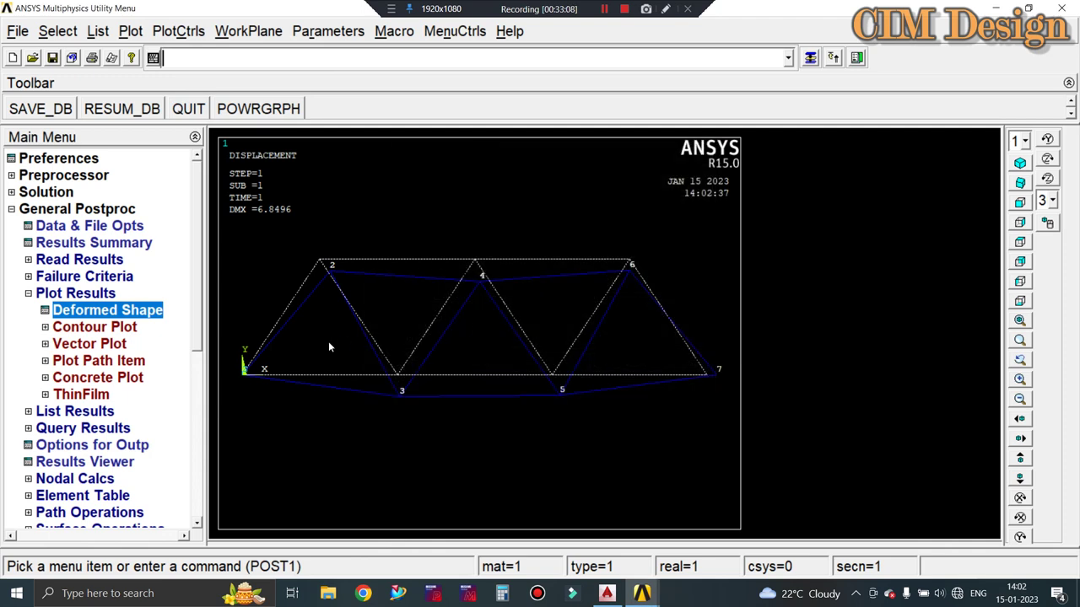
# Contour the nodal DOF solution as Displacement vector sum, using the deformed shape only
pyautogui.click(108, 328)
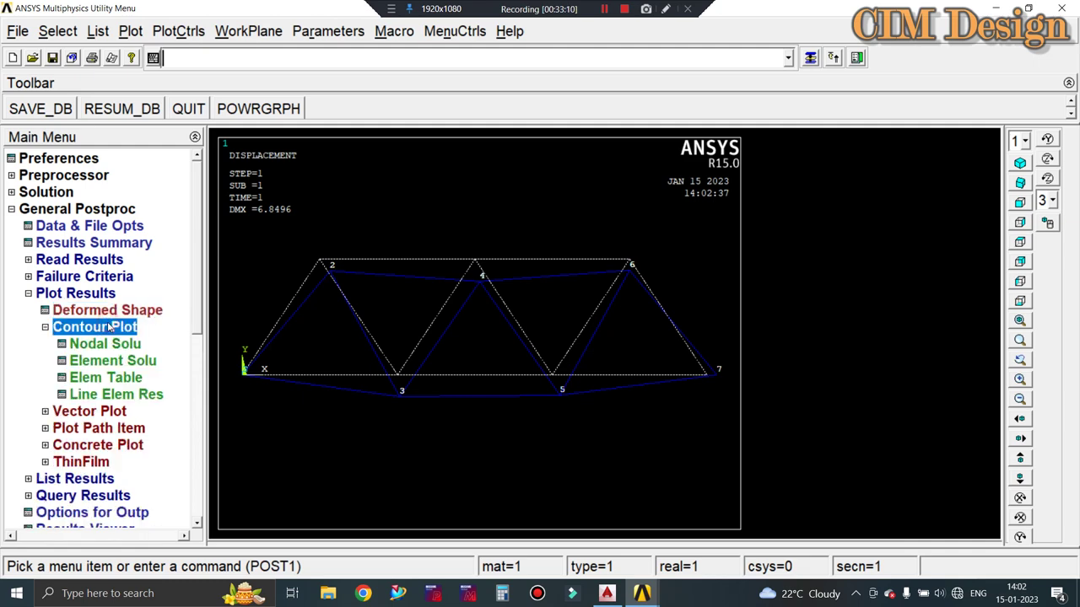
pyautogui.click(102, 344)
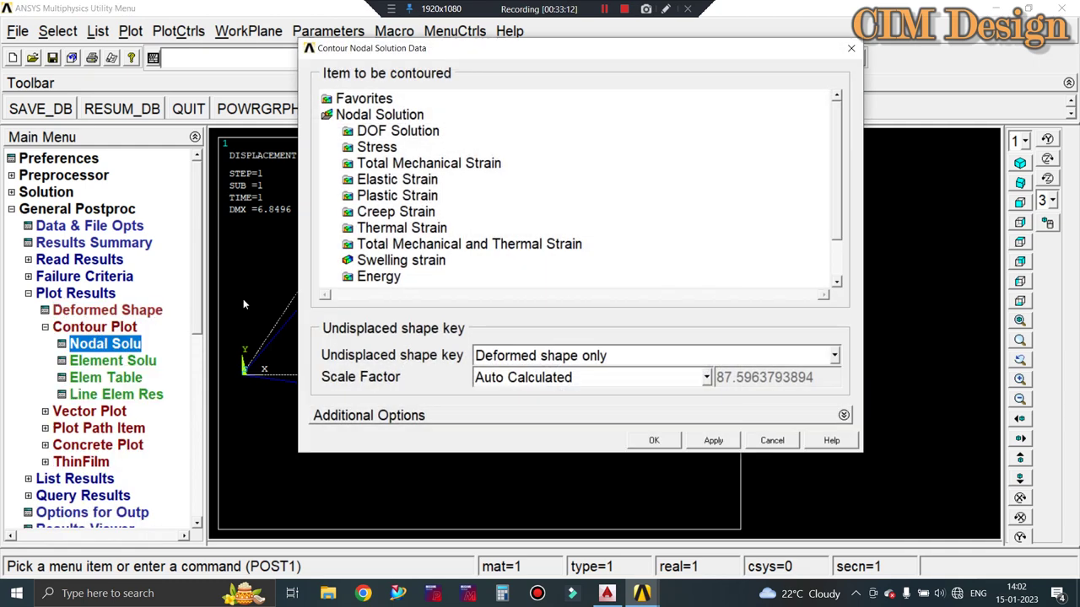
pyautogui.click(393, 135)
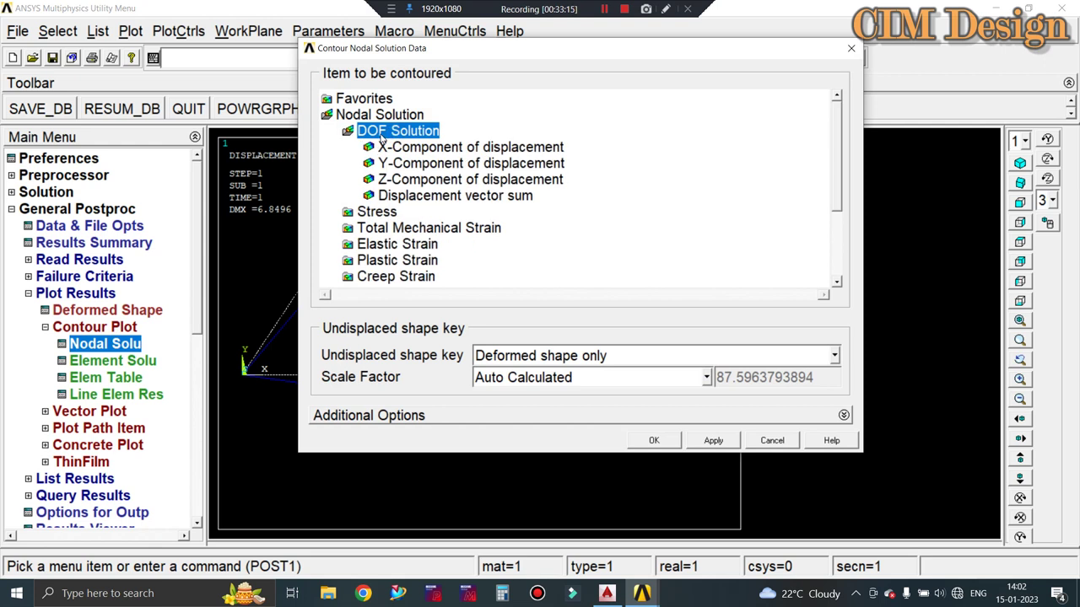
pyautogui.click(407, 199)
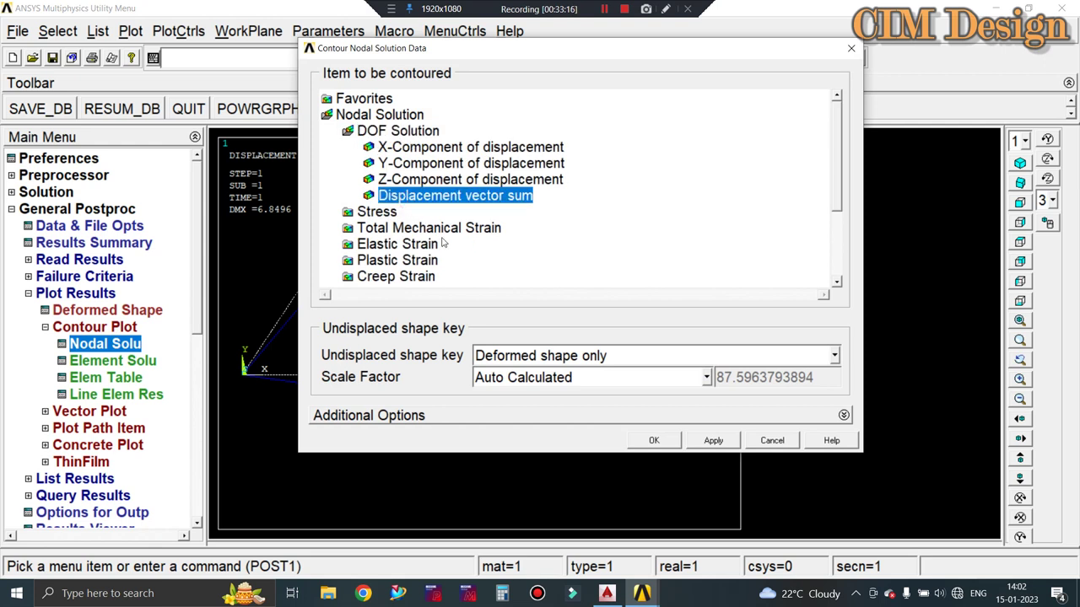
pyautogui.click(719, 442)
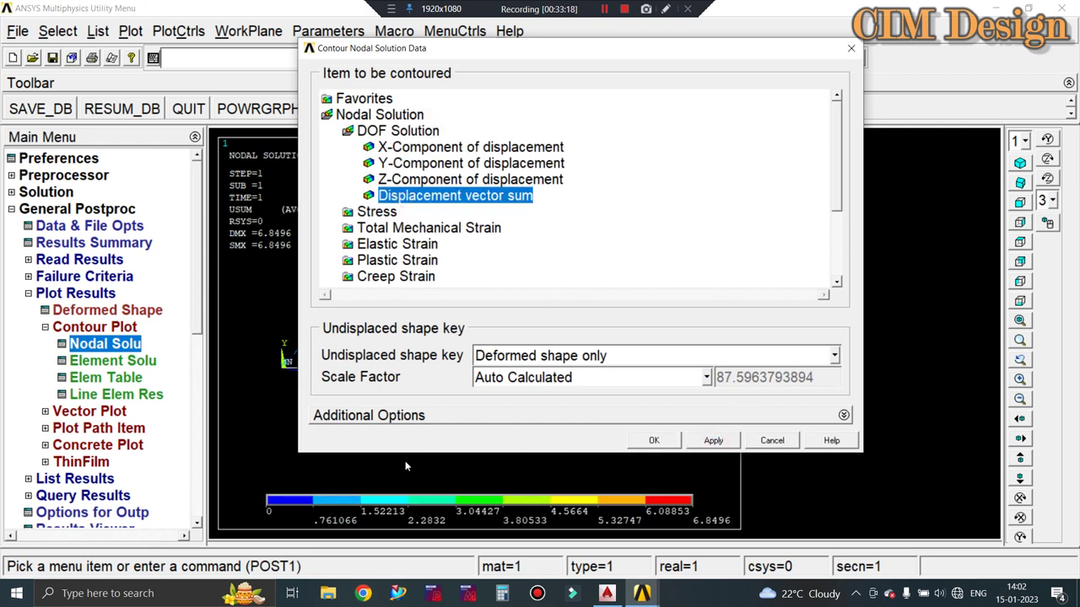
pyautogui.click(660, 440)
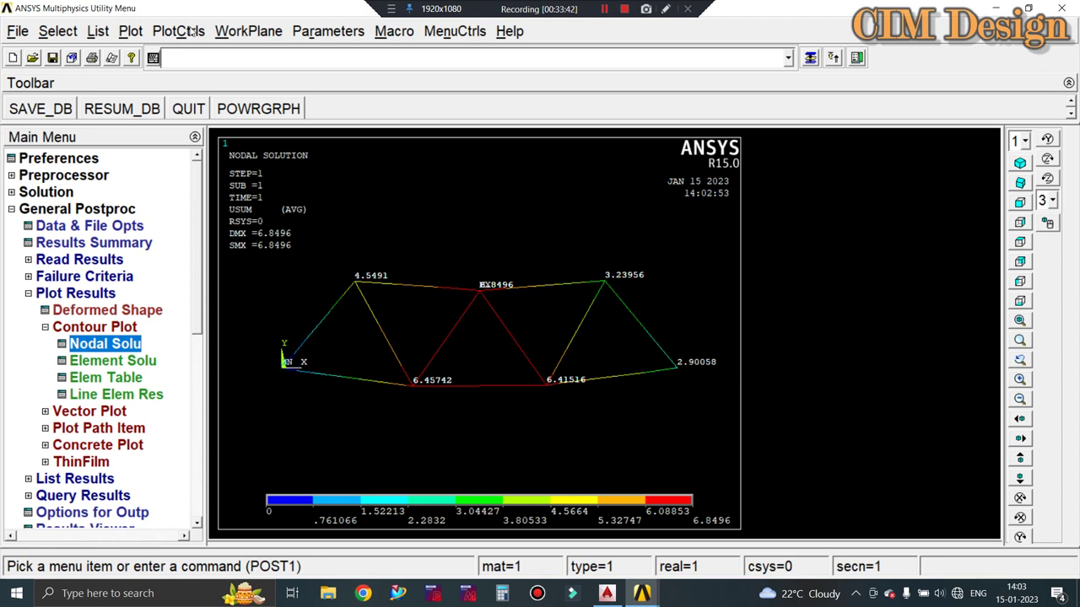
# Show the displacement contour in isometric view with element shapes displayed from the real constants
pyautogui.click(1020, 163)
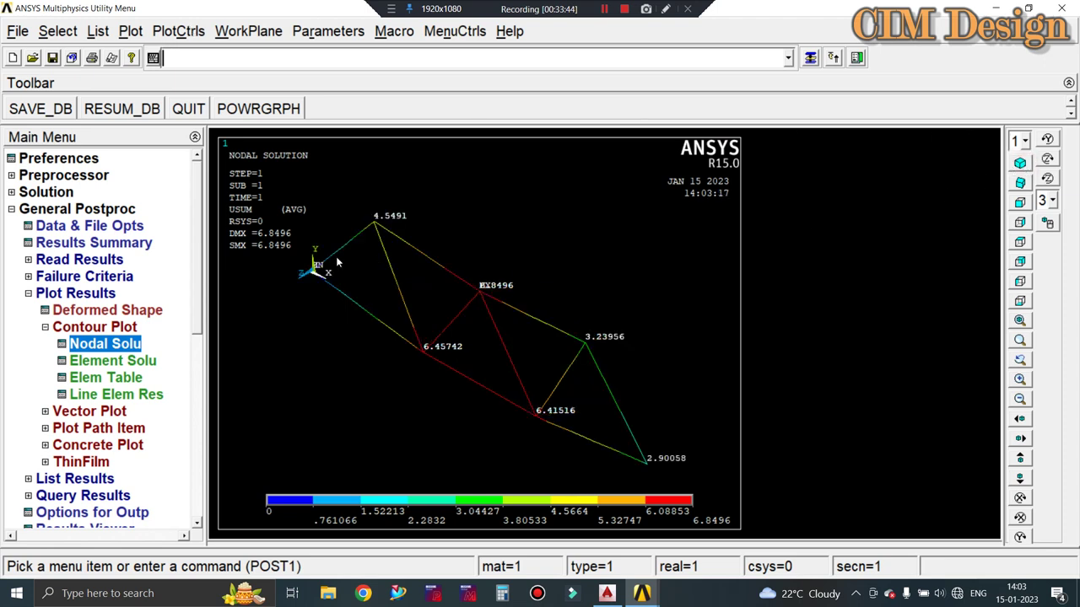
pyautogui.click(192, 31)
pyautogui.moveTo(279, 141)
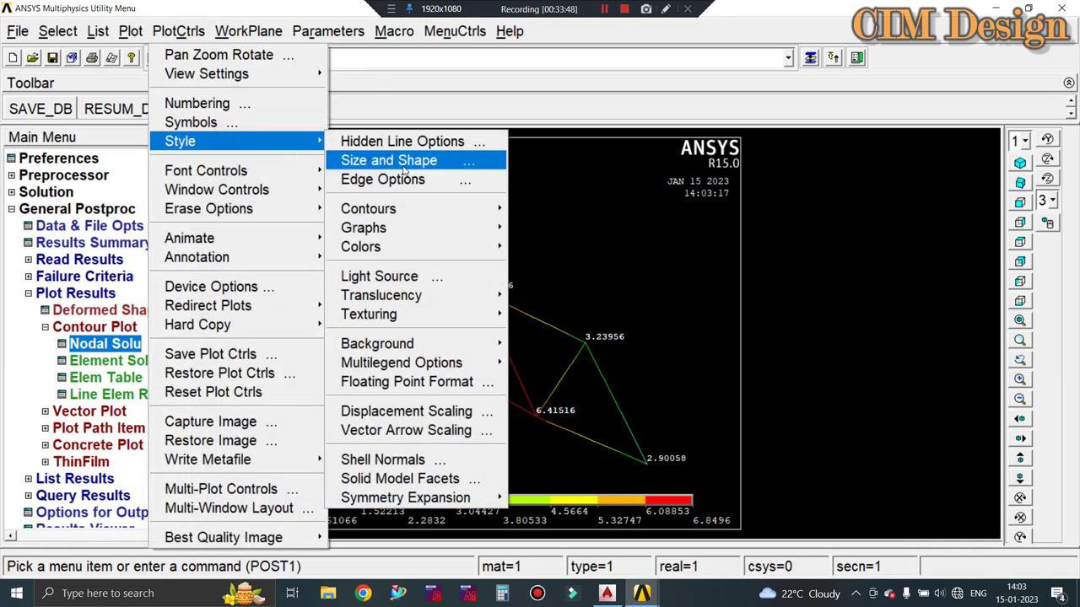
pyautogui.click(376, 160)
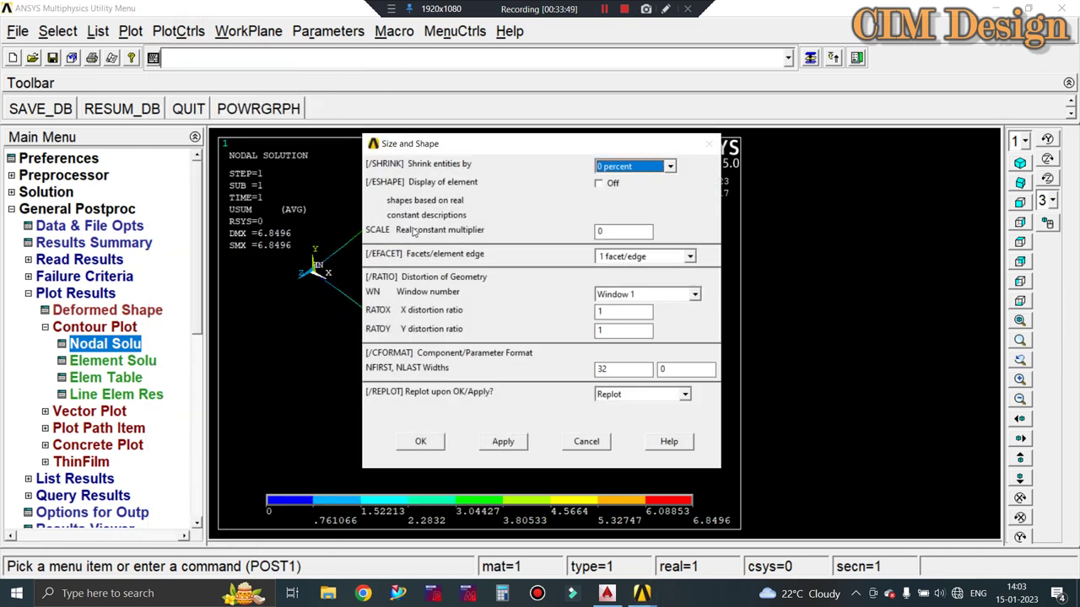
pyautogui.click(599, 183)
pyautogui.click(503, 441)
pyautogui.click(421, 441)
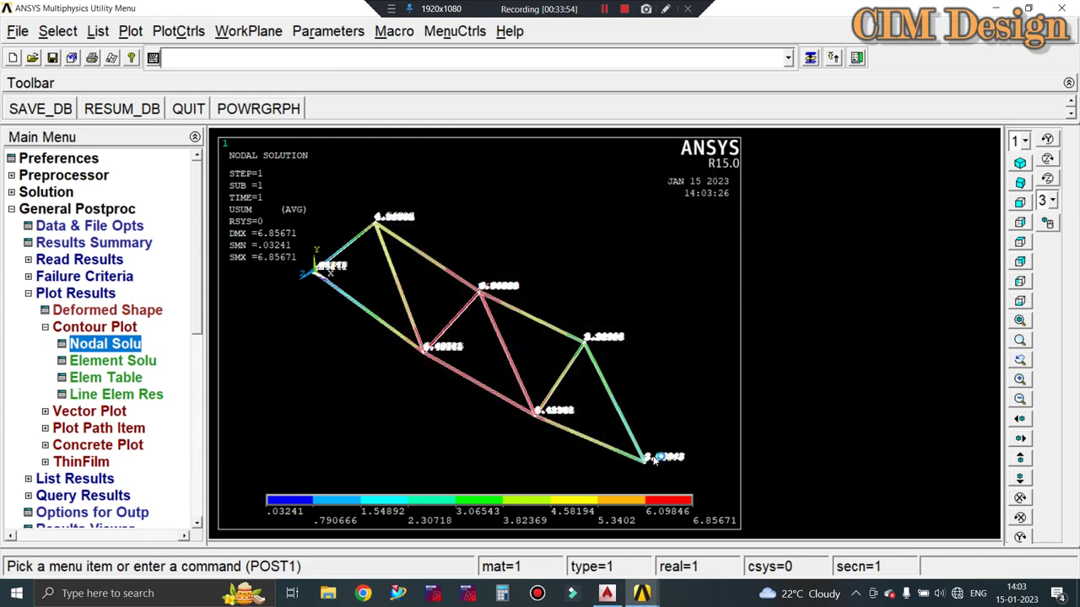
# Close the ANSYS window with the displacement plot
pyautogui.click(1065, 8)
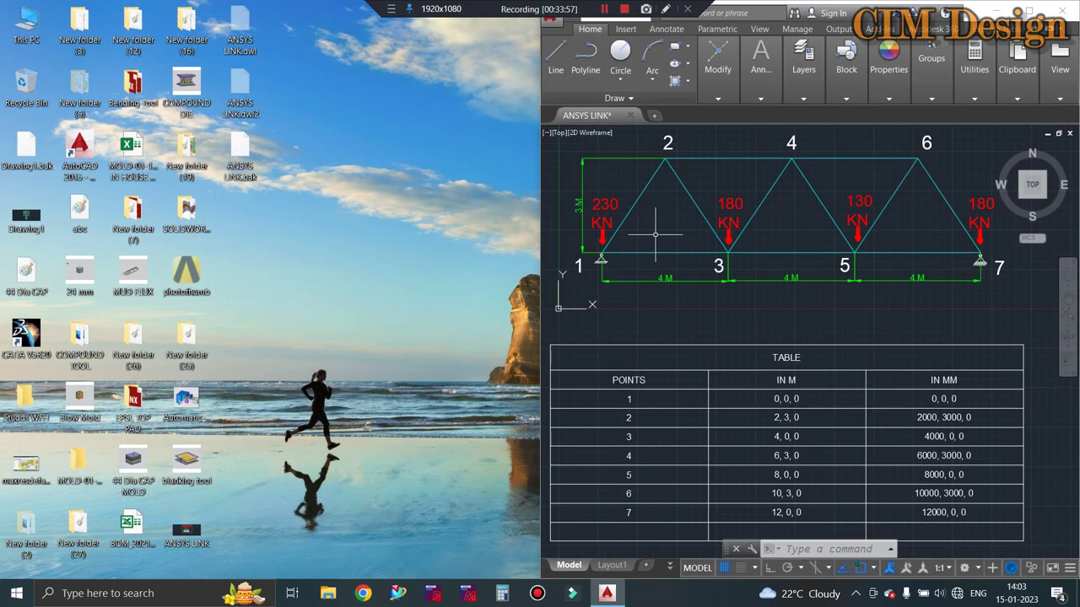